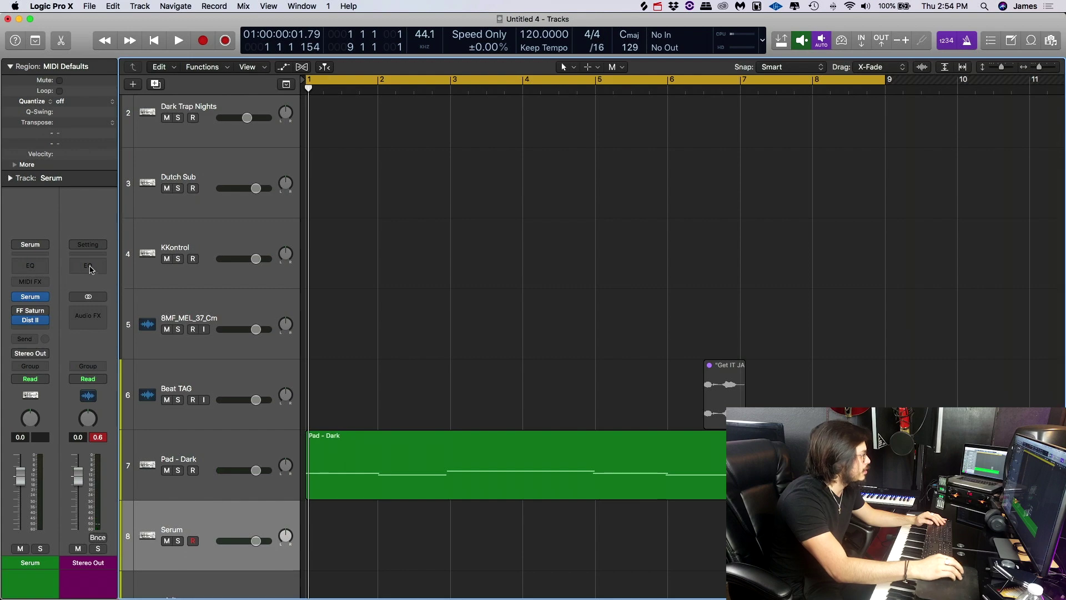
# - Remove the Dist II effect from the Serum channel, load the Hip Hop preset Pad - Darkness rising, and close the instrument window
pyautogui.moveTo(23, 326); pyautogui.dragTo(32, 310)
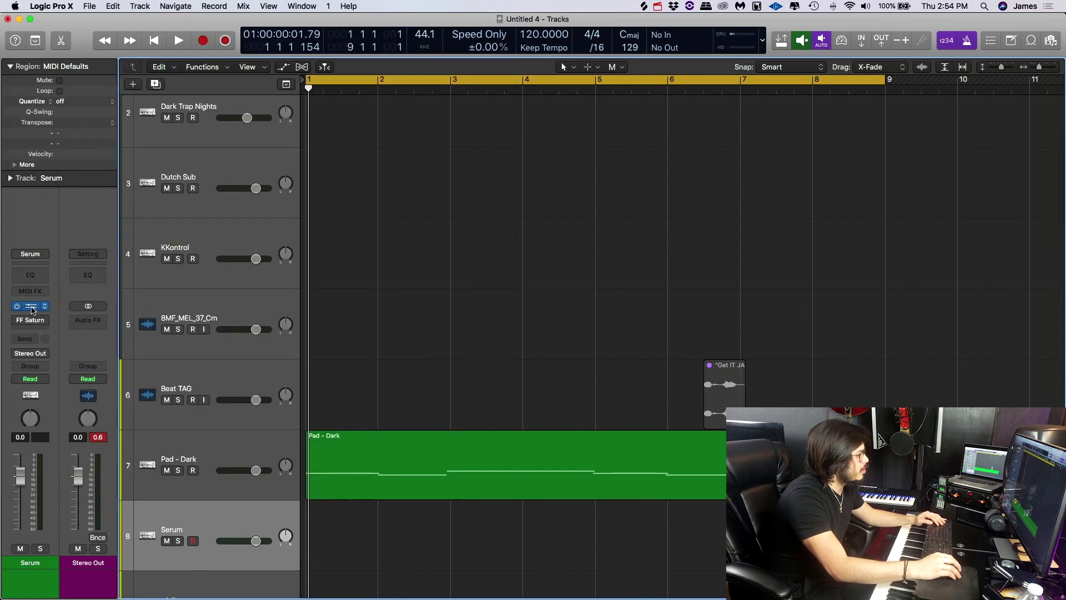
pyautogui.click(30, 253)
pyautogui.click(285, 83)
pyautogui.moveTo(369, 306)
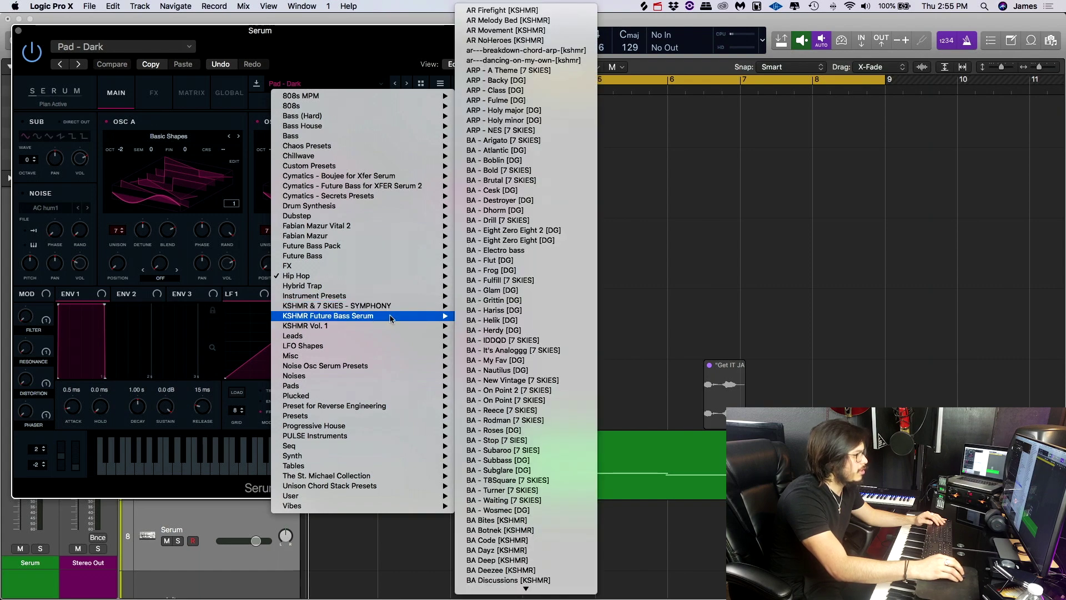
pyautogui.moveTo(439, 276)
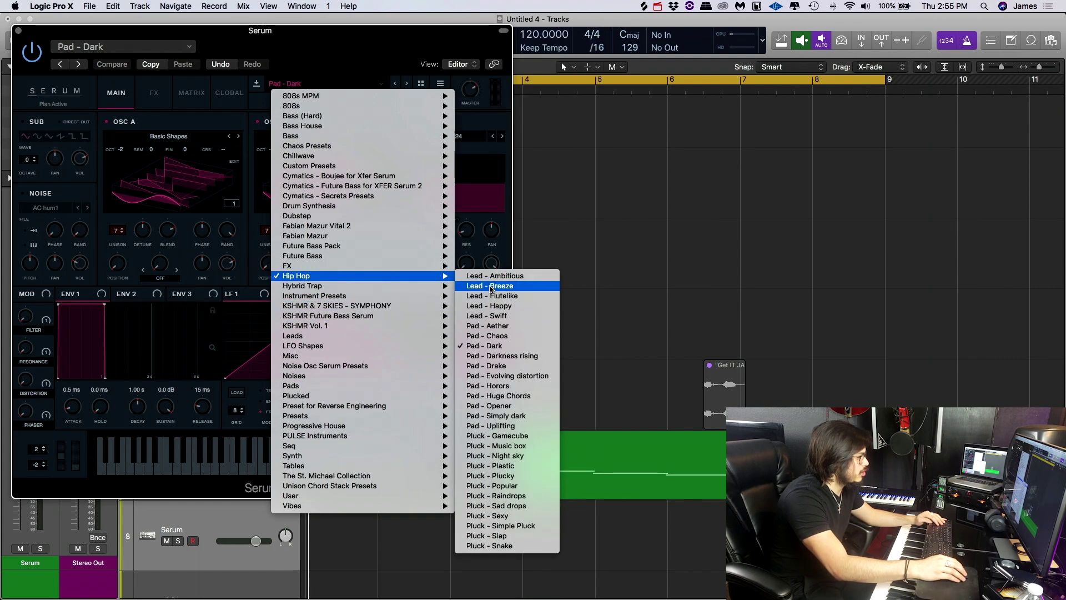
pyautogui.click(509, 356)
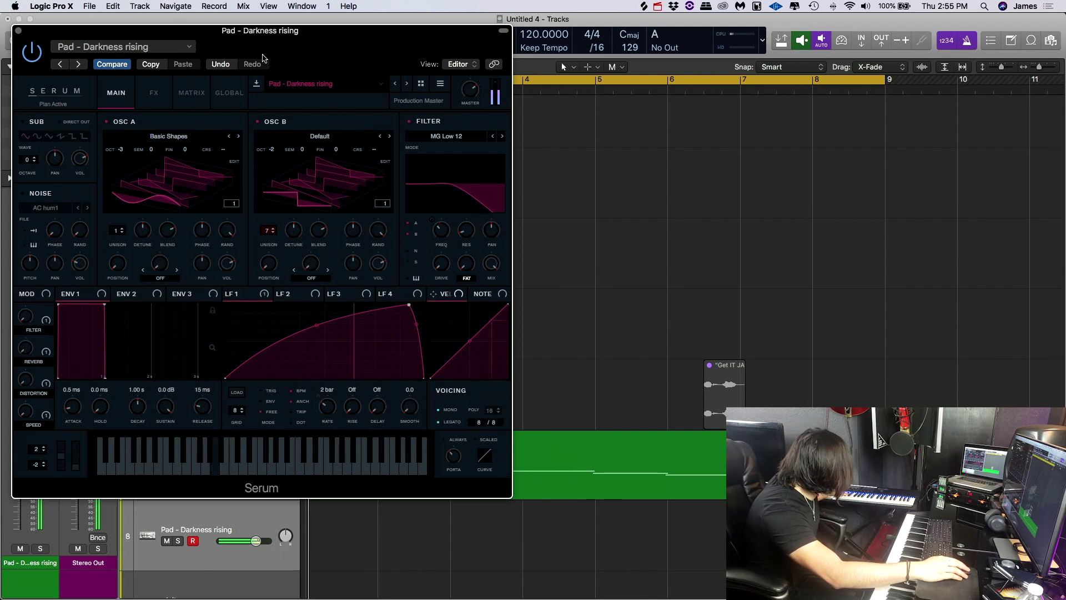
pyautogui.moveTo(42, 36); pyautogui.dragTo(574, 60)
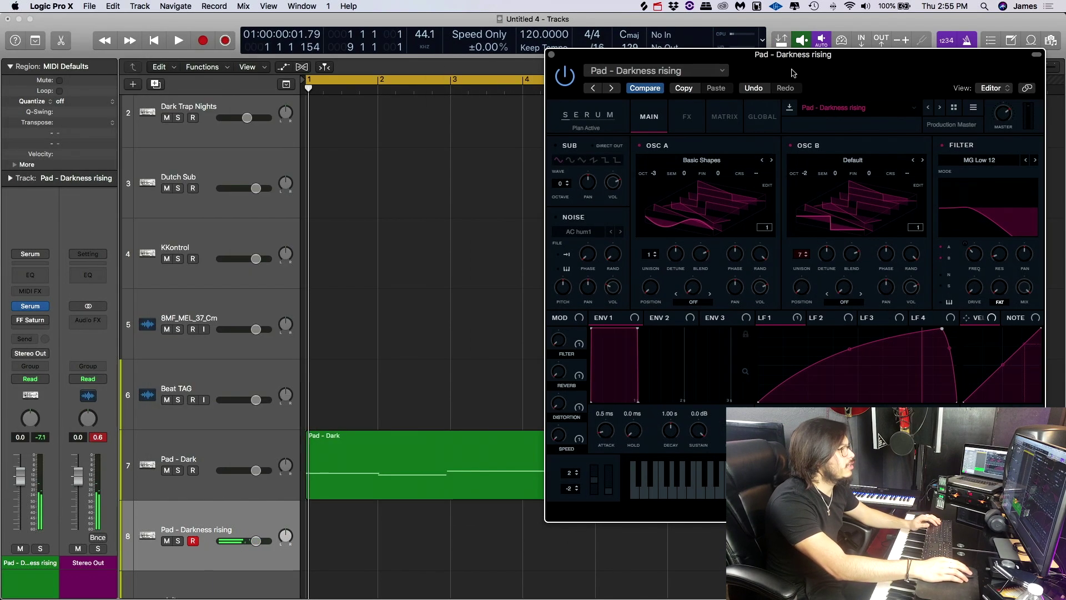
pyautogui.click(552, 55)
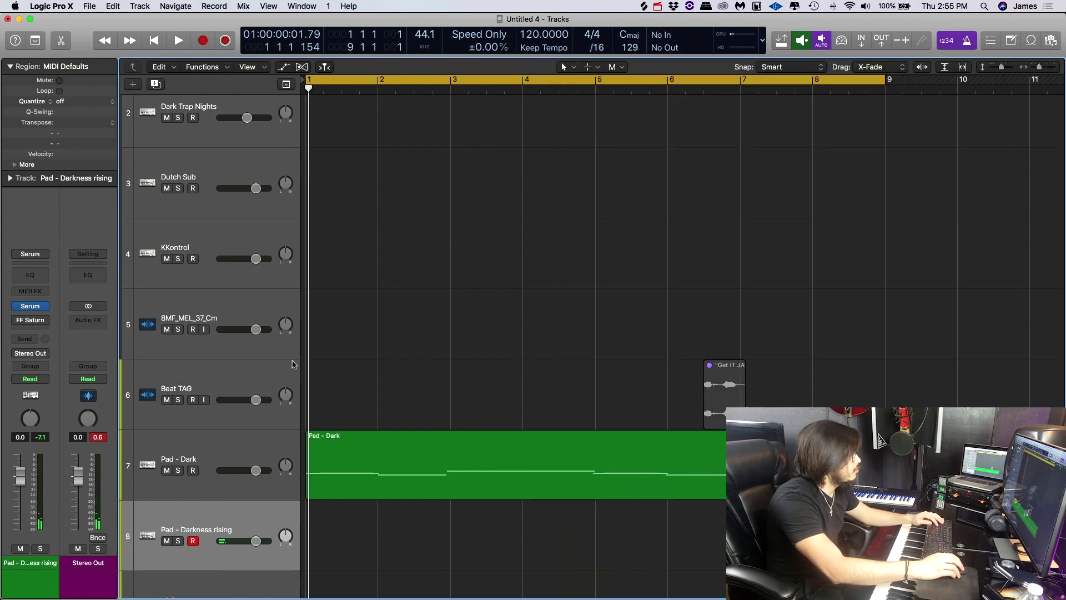
# - Add another Serum track and step through its presets until Pad - Uplifting is loaded
pyautogui.press('Down')
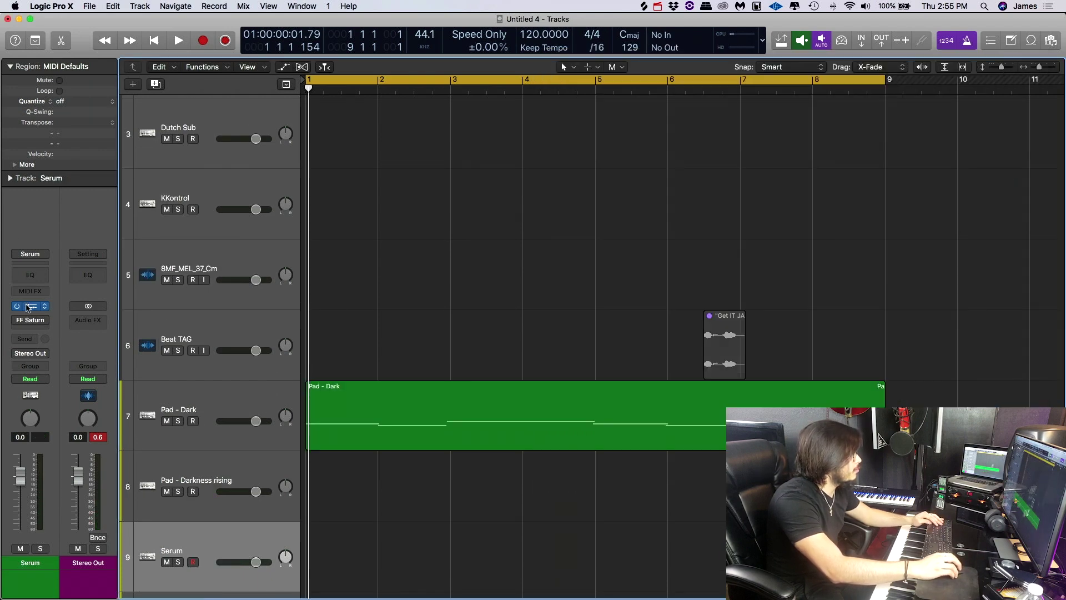
pyautogui.press('v')
pyautogui.click(407, 84)
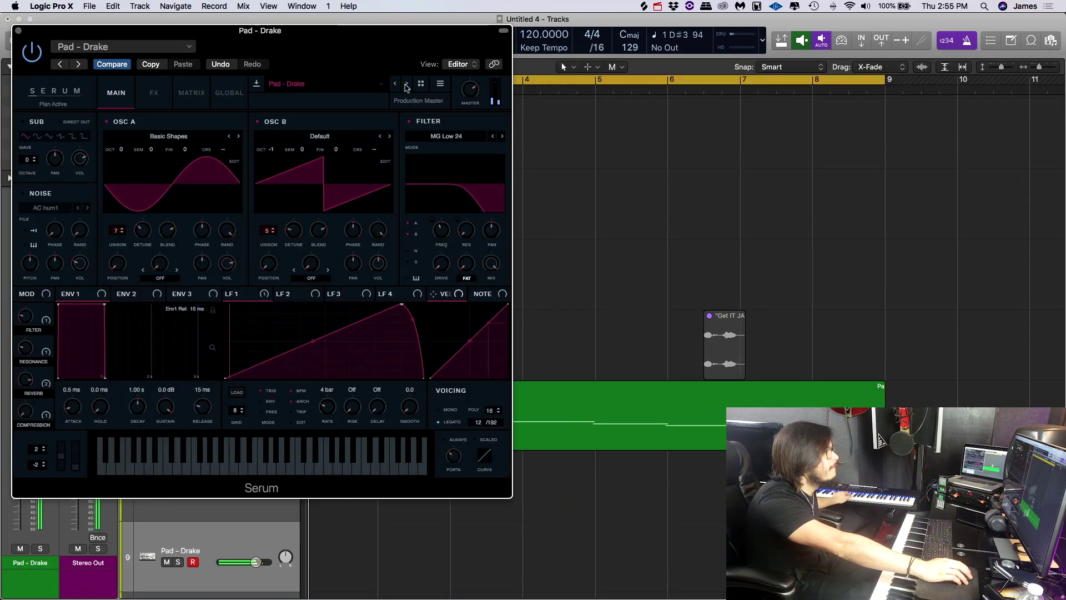
pyautogui.click(407, 84)
pyautogui.click(407, 84)
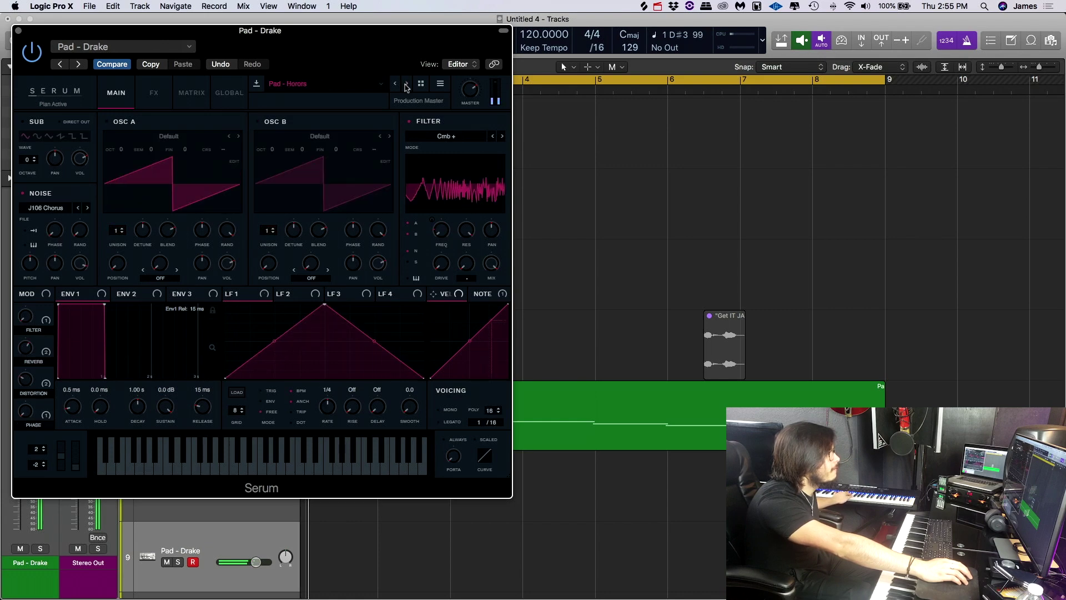
pyautogui.click(407, 83)
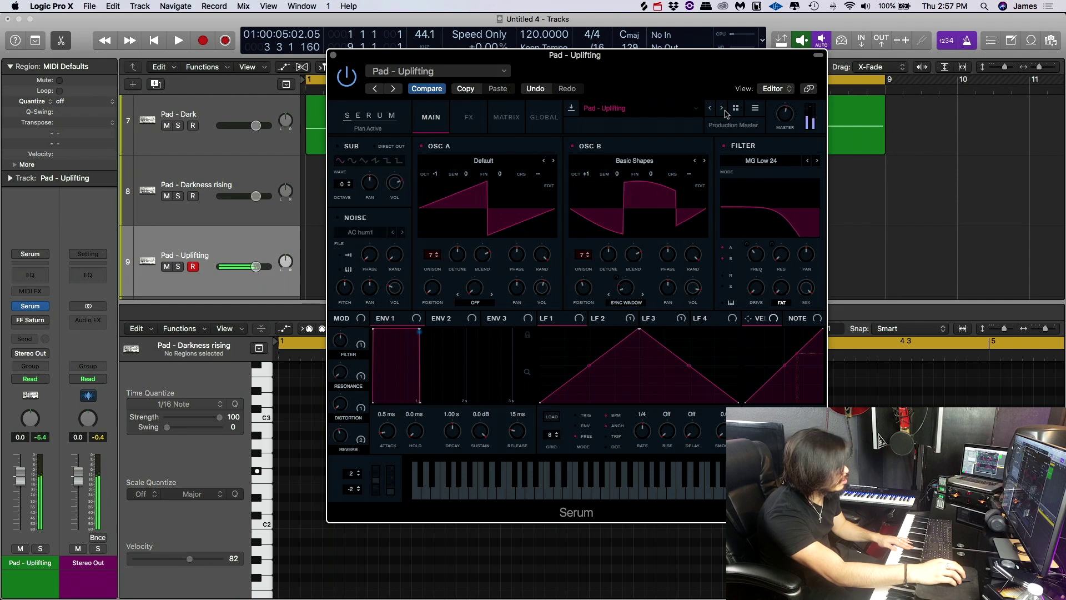
# - Uncover the arrangement, play from the beginning, and move the Pad - Dark region so it starts at bar 5
pyautogui.moveTo(678, 85); pyautogui.dragTo(690, 338)
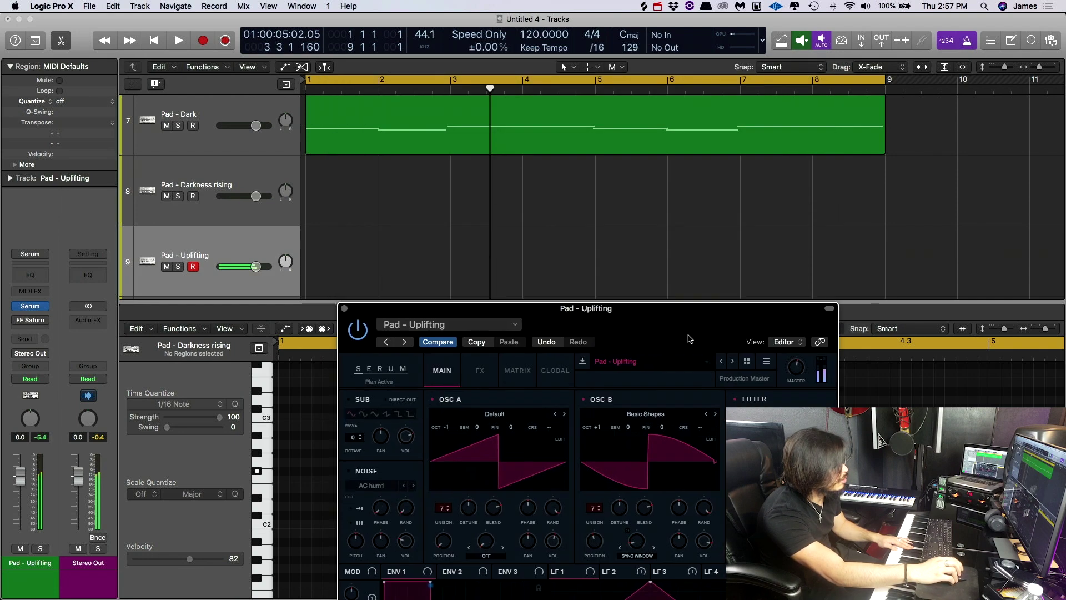
pyautogui.scroll(1, 520, 134)
pyautogui.scroll(1, 520, 135)
pyautogui.press('Return')
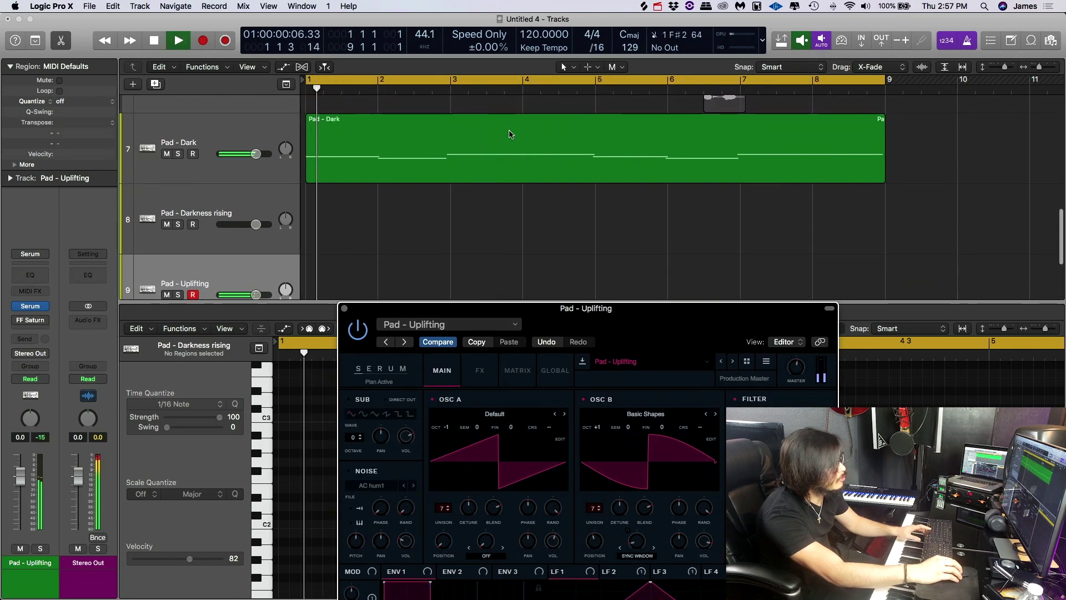
pyautogui.moveTo(521, 135); pyautogui.dragTo(810, 132)
# - Record a MIDI part on the Pad - Uplifting track and a melody from bar 4 on the Pluck - Music box track
pyautogui.click(237, 265)
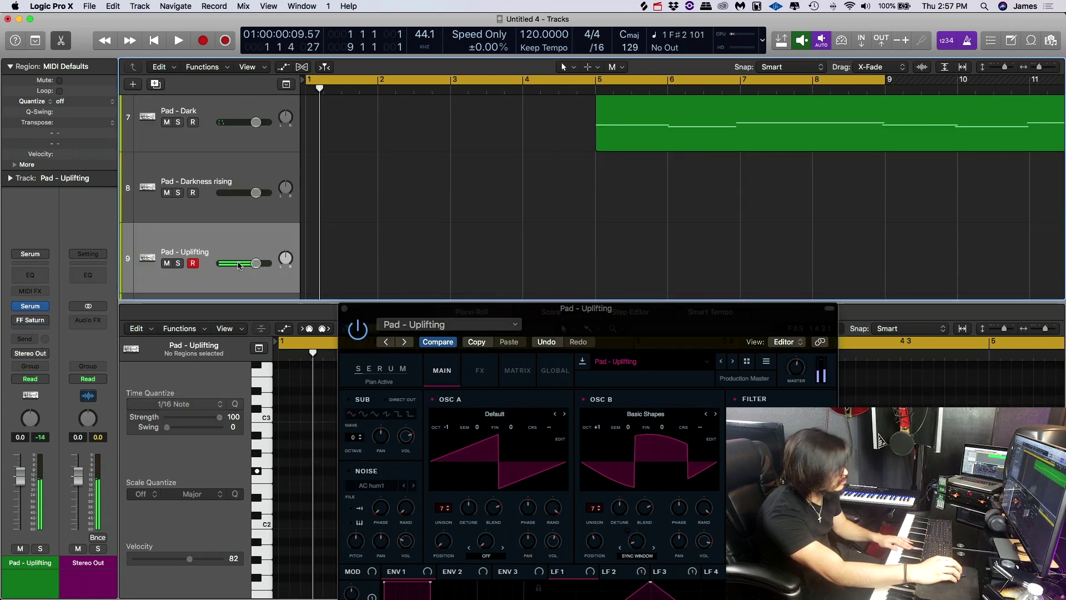
pyautogui.press('r')
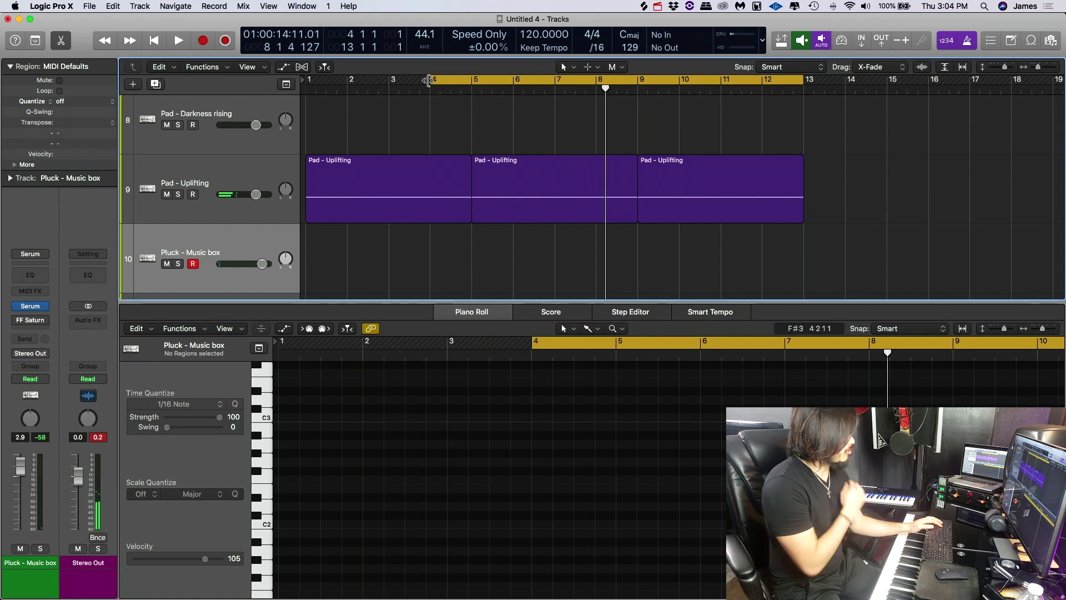
pyautogui.press('r')
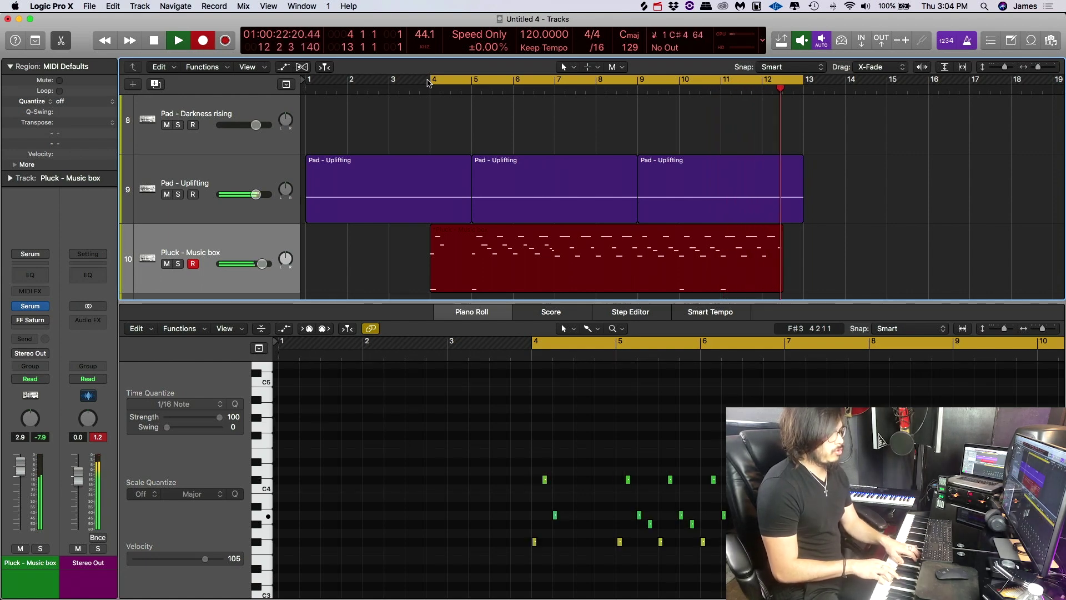
pyautogui.press('space')
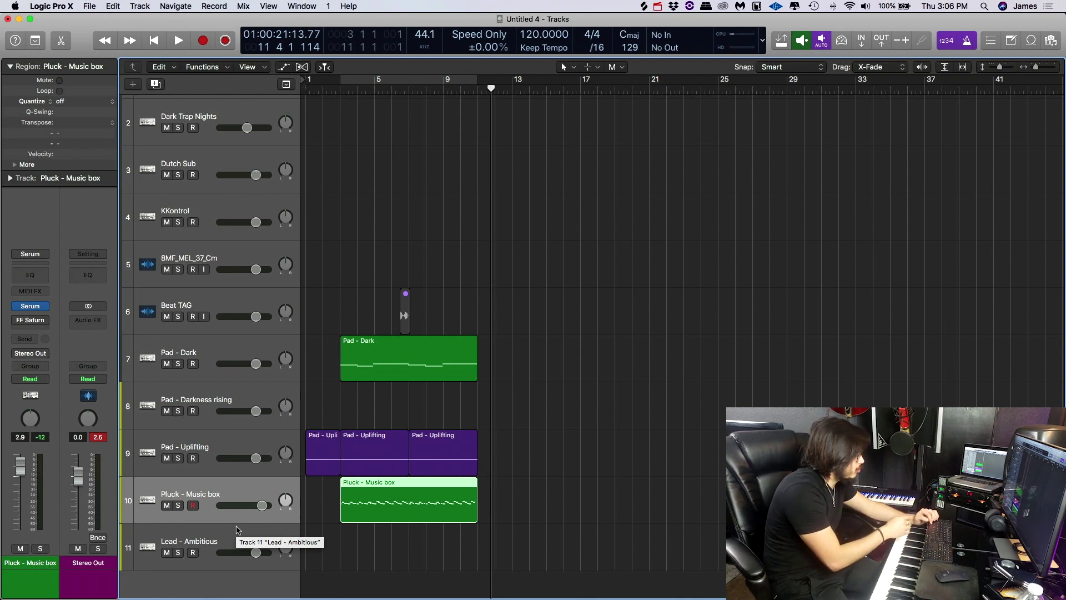
# - Record a drum part on a new Battery 4 track using The TS Kit and open its region for editing
pyautogui.press('super+d')
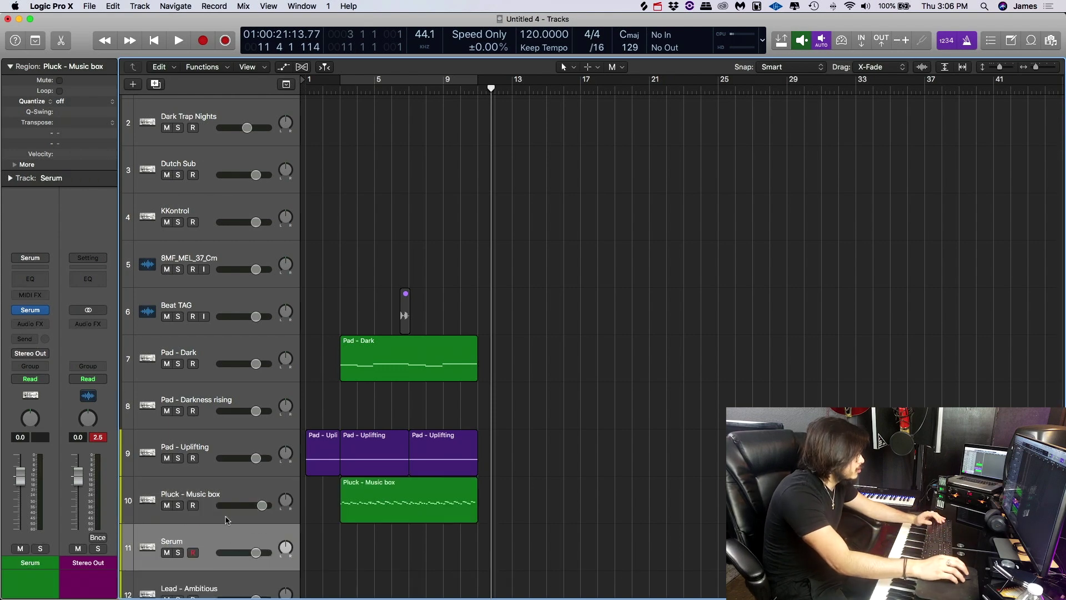
pyautogui.click(45, 309)
pyautogui.click(213, 207)
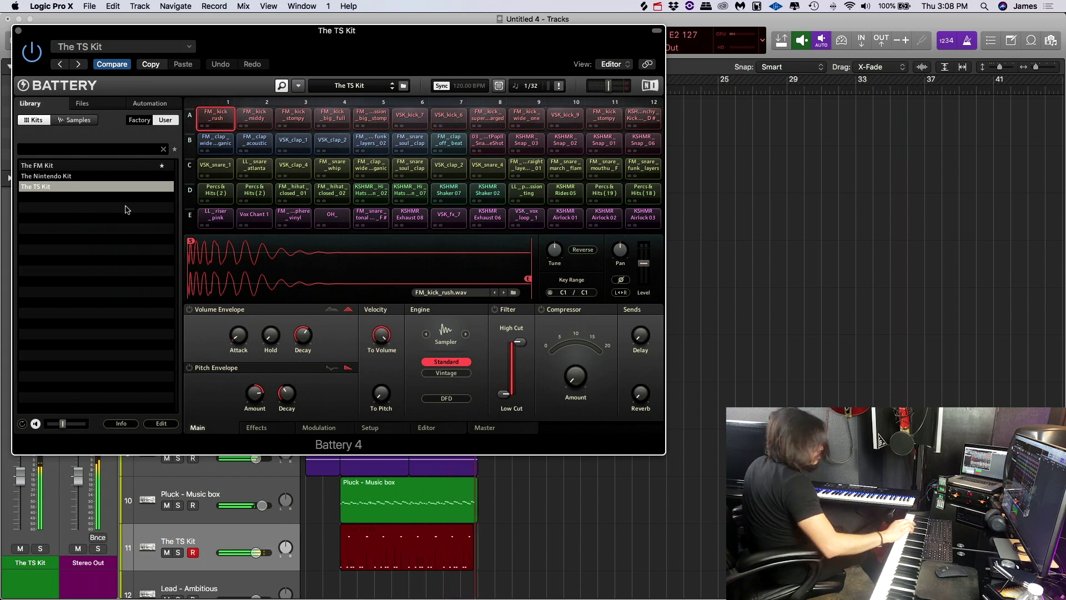
pyautogui.press('space')
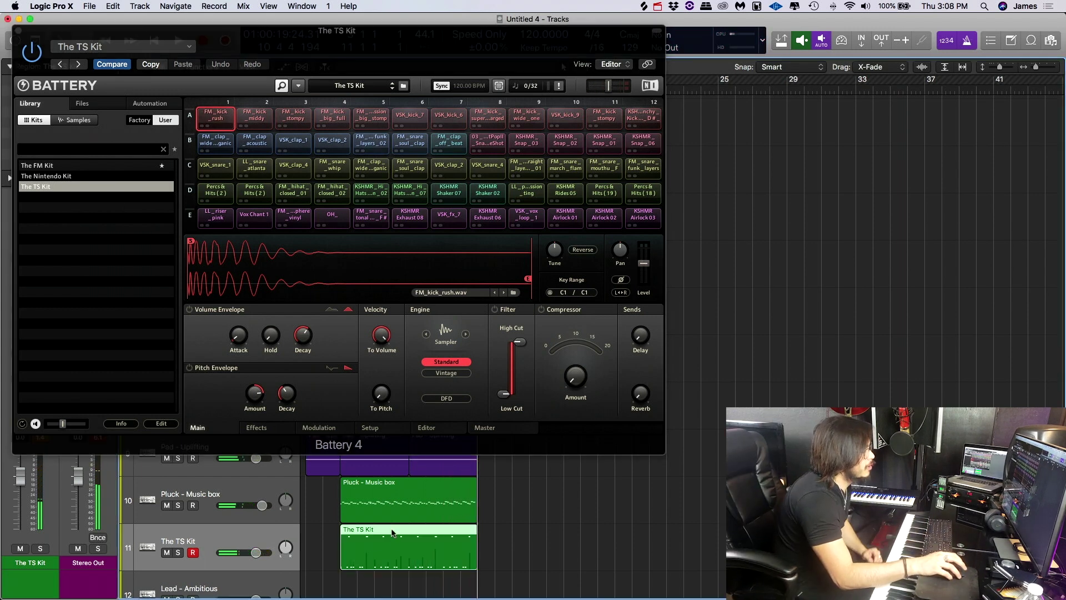
pyautogui.doubleClick(391, 532)
pyautogui.moveTo(166, 30); pyautogui.dragTo(433, 19)
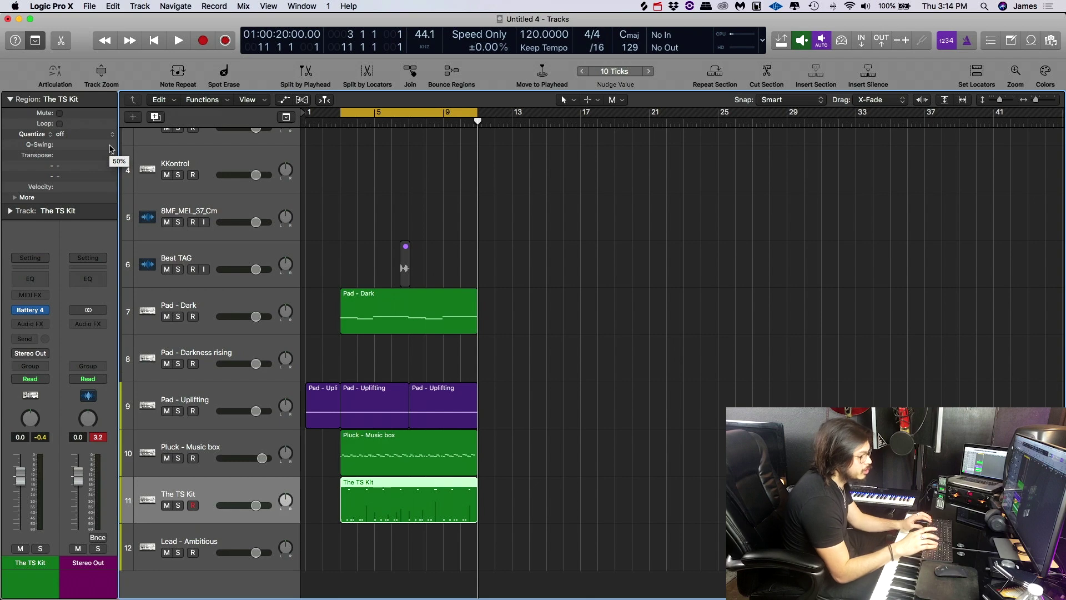
# - Open Note Repeat for The TS Kit track and expand its additional settings
pyautogui.hotkey('ctrl', 'shift', 'r')
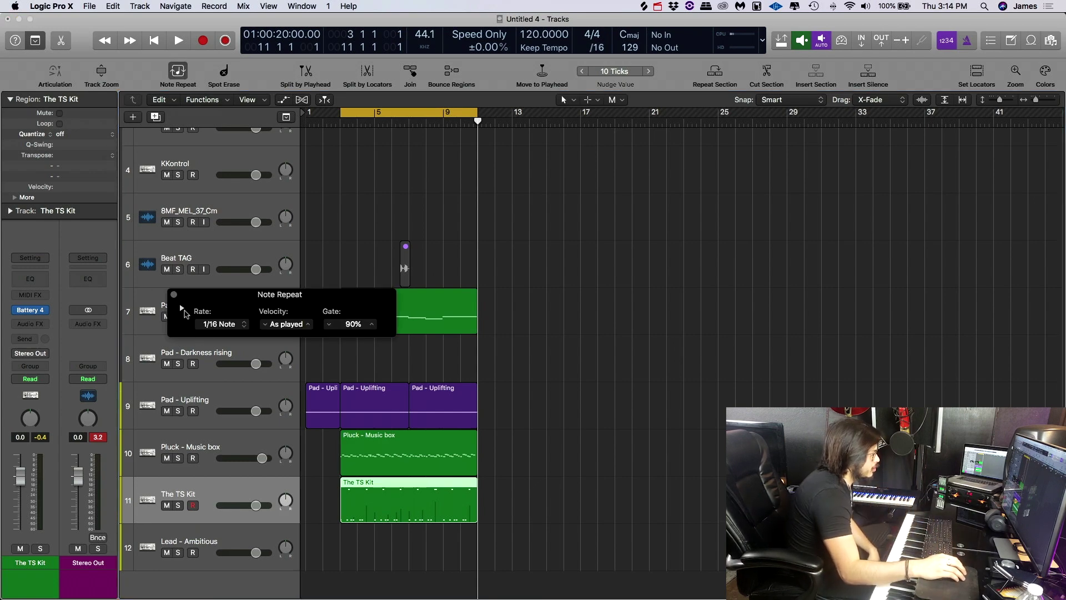
pyautogui.click(181, 308)
pyautogui.press('space')
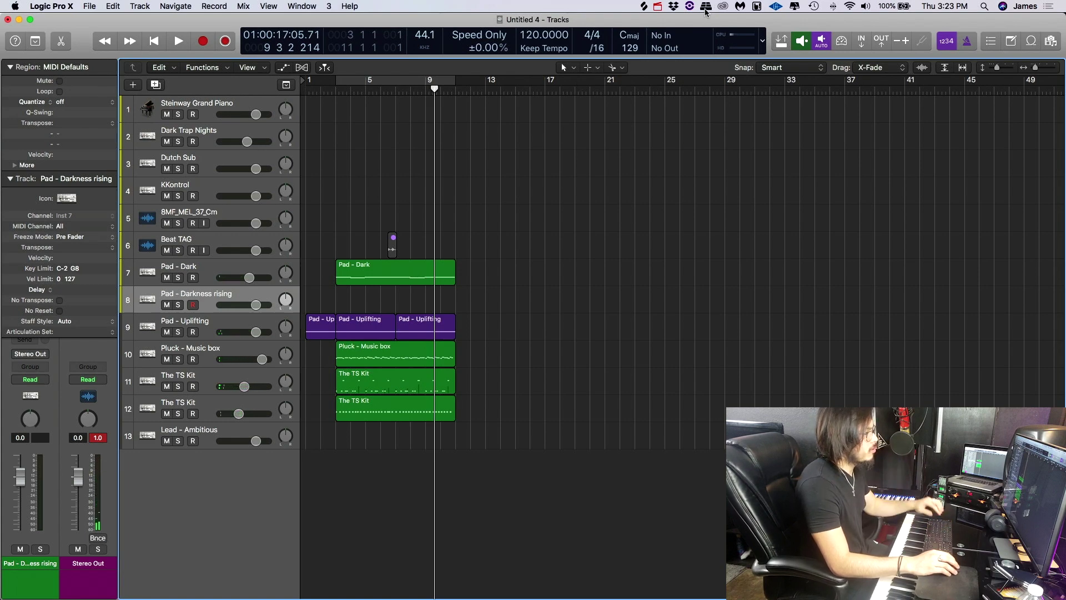
# - Switch to Splice, place LF_fx_vinyl_noise_01_v2.wav on a new track at bar 1, and play the arrangement with it
pyautogui.click(706, 8)
pyautogui.moveTo(598, 62); pyautogui.dragTo(736, 49)
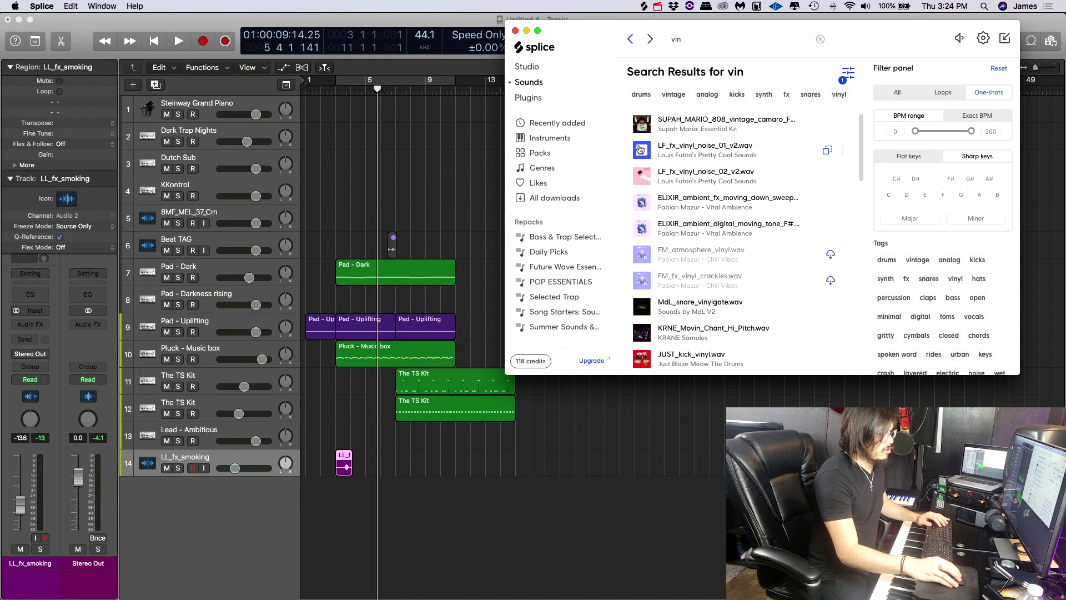
pyautogui.moveTo(642, 149); pyautogui.dragTo(307, 495)
pyautogui.press('Return')
pyautogui.press('space')
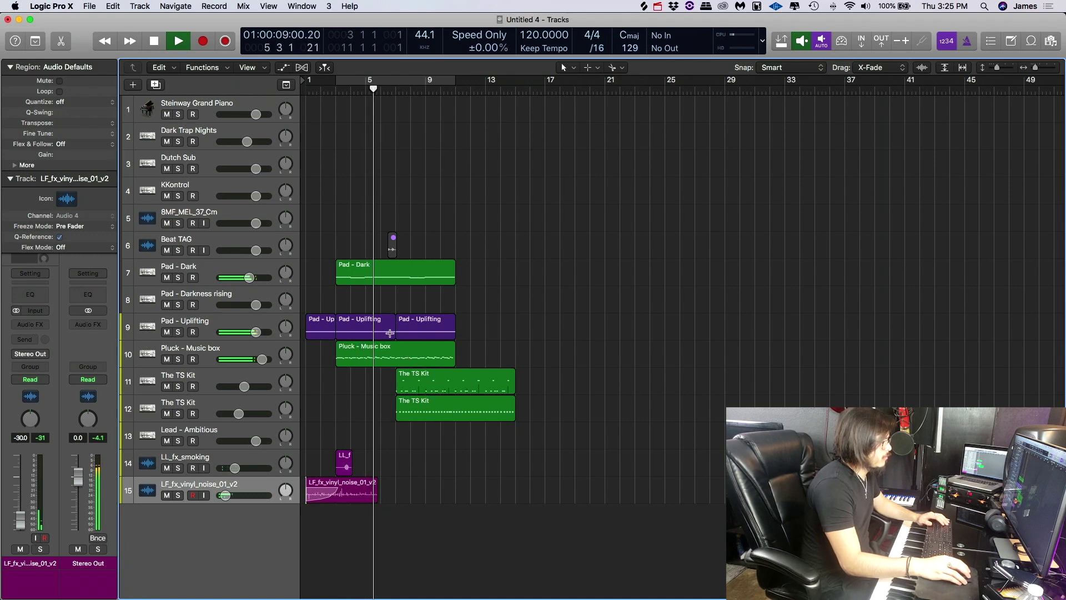
pyautogui.press('space')
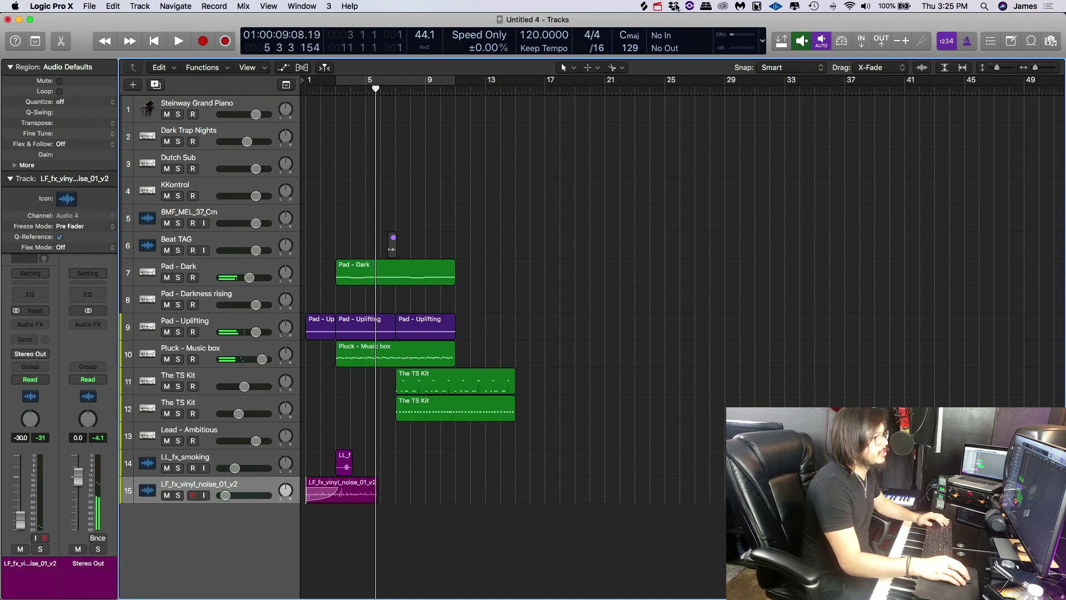
# - Switch to Splice and open the Supah Mario: Essential Kit sample pack
pyautogui.click(644, 6)
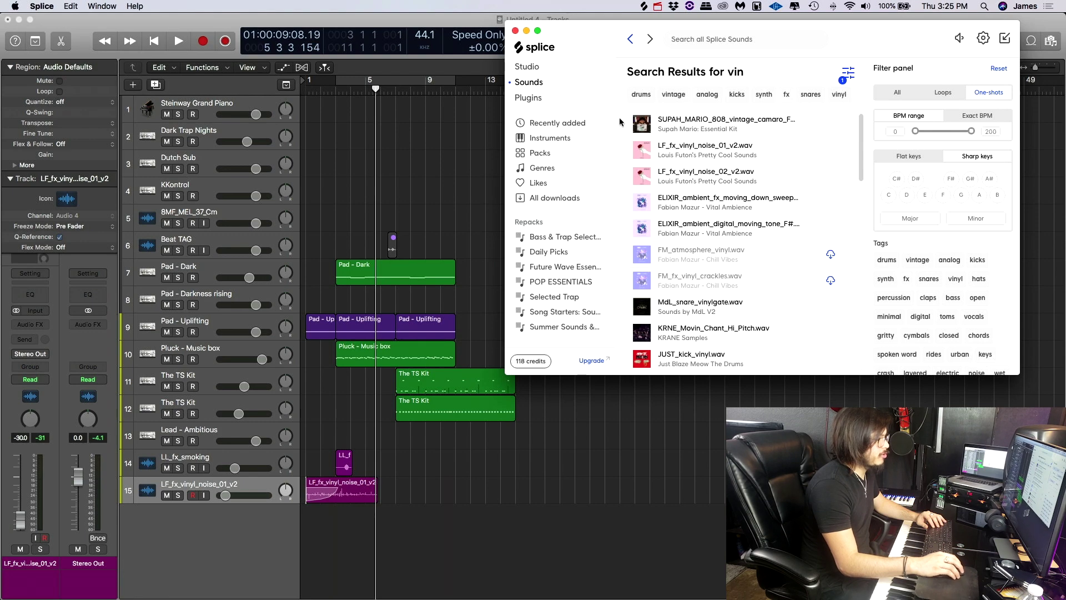
pyautogui.click(541, 155)
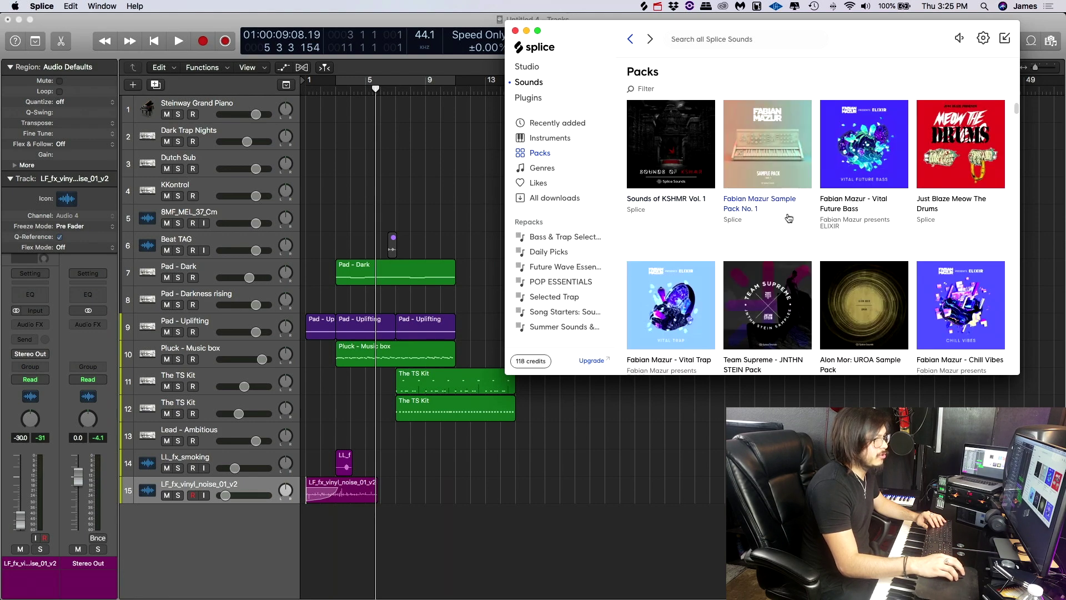
pyautogui.scroll(-5, 792, 216)
pyautogui.click(870, 177)
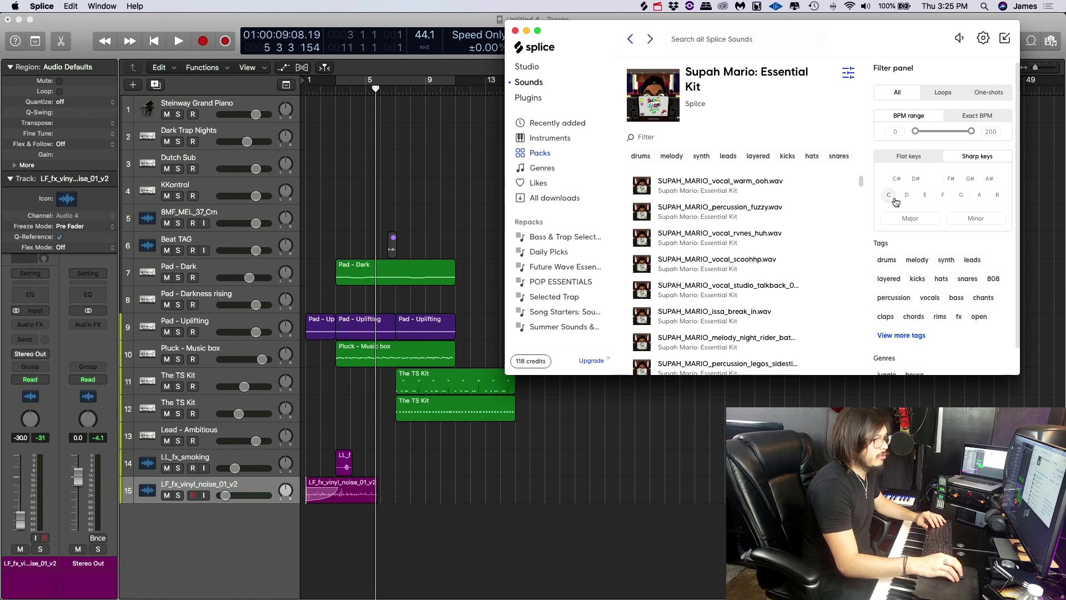
# - Filter the pack by the spoken word tag and place SUPAH_MARIO_vocal_studio_talkback_02 on a new track around bar 4
pyautogui.click(915, 335)
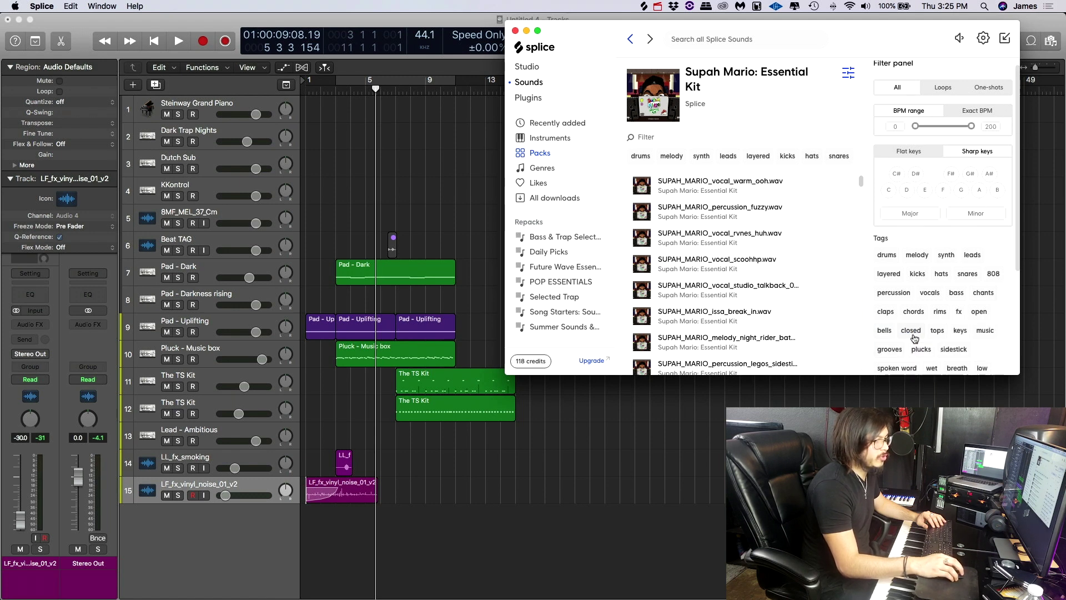
pyautogui.scroll(-5, 902, 331)
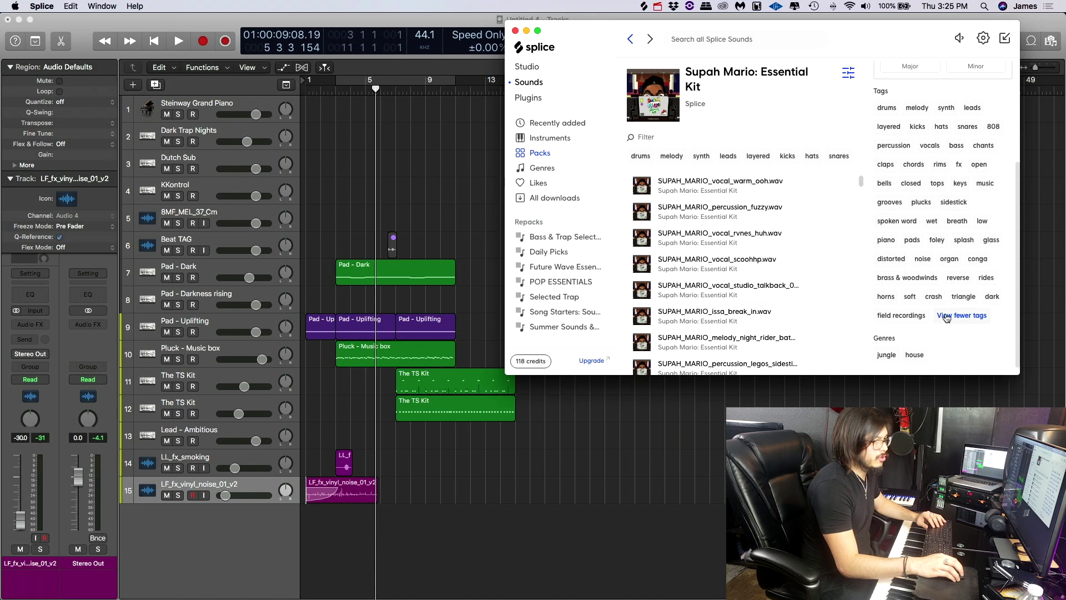
pyautogui.scroll(2, 905, 275)
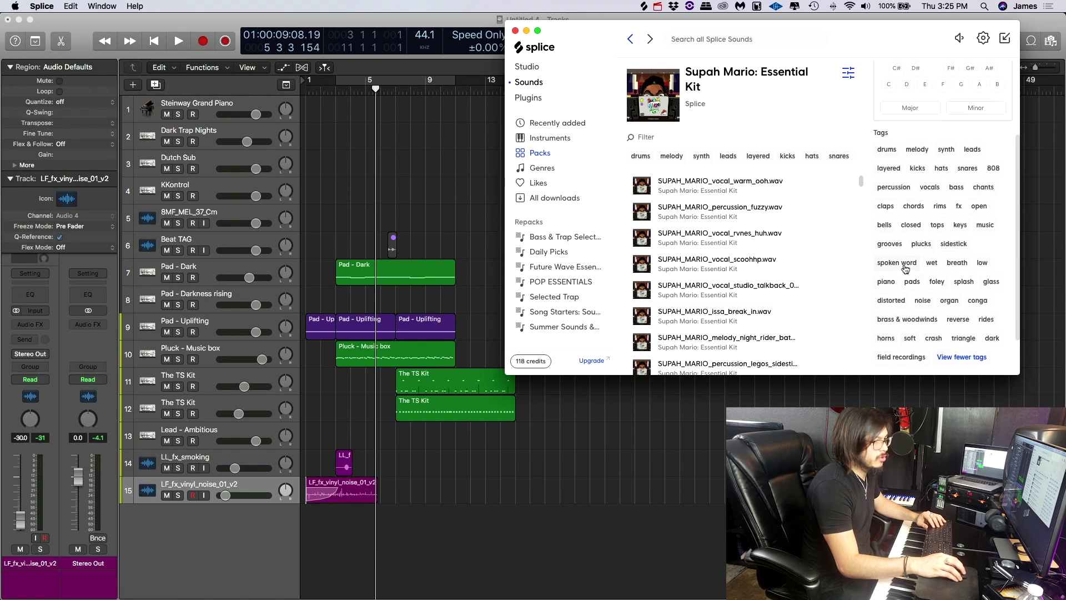
pyautogui.click(903, 264)
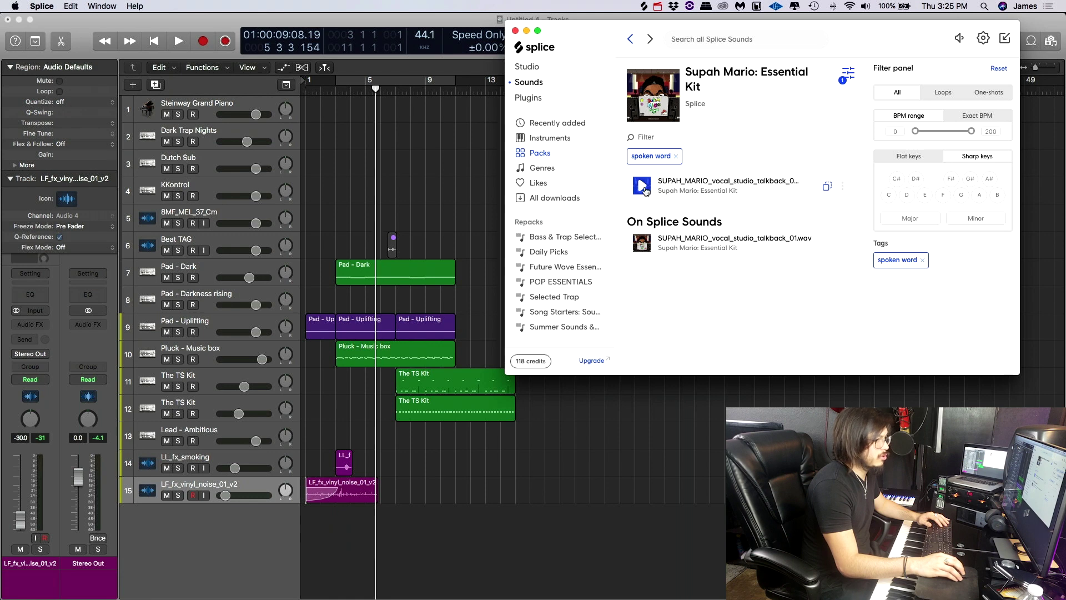
pyautogui.moveTo(645, 192); pyautogui.dragTo(496, 482)
pyautogui.moveTo(364, 560); pyautogui.dragTo(353, 565)
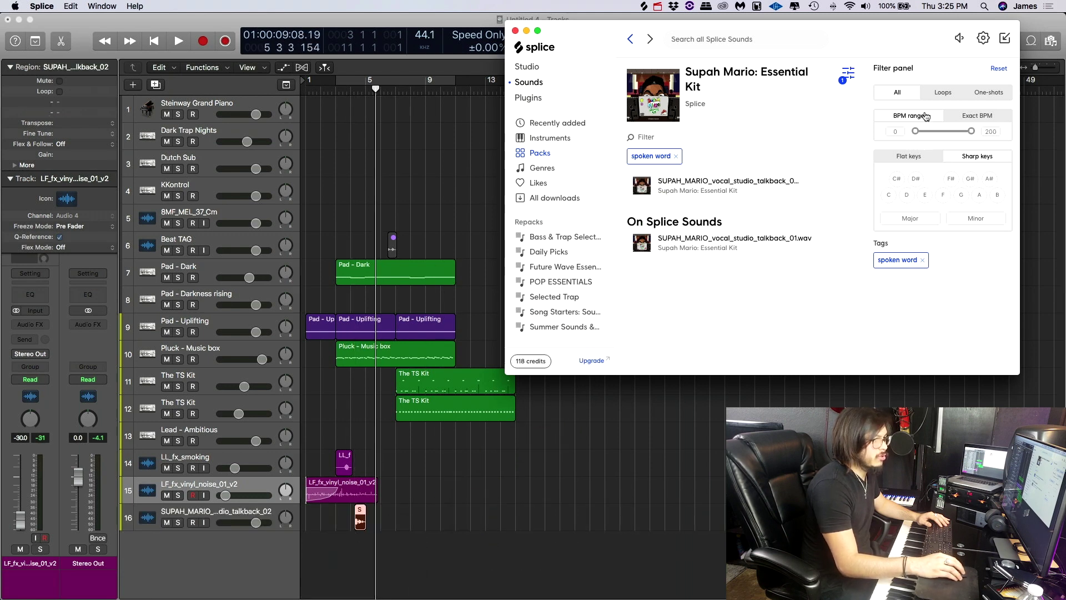
# - Clear the spoken word filter and filter the pack's samples by the vocals tag
pyautogui.click(676, 158)
pyautogui.scroll(-2, 980, 319)
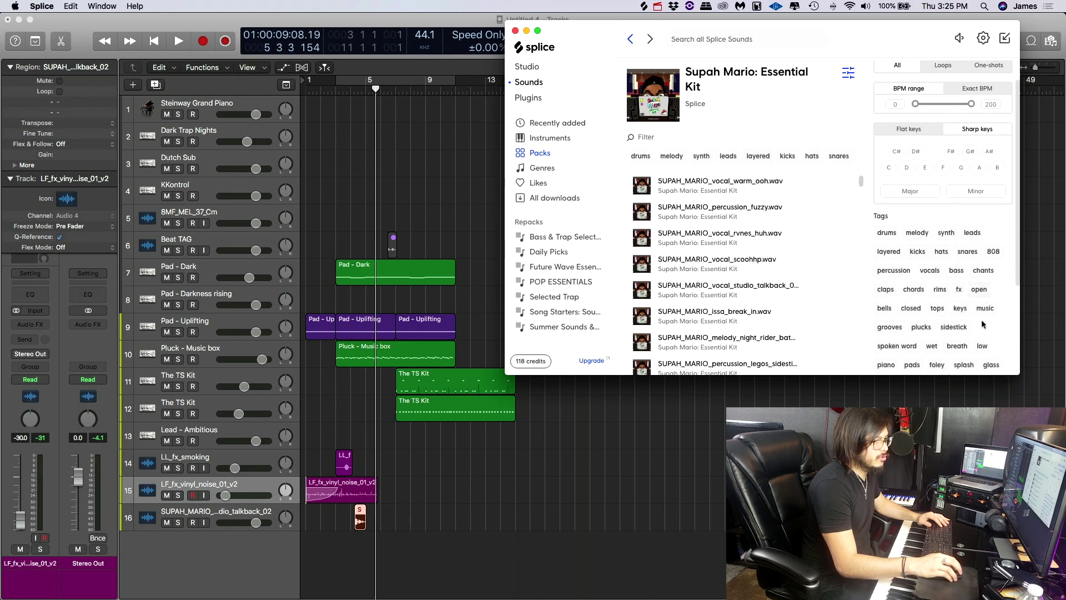
pyautogui.click(924, 270)
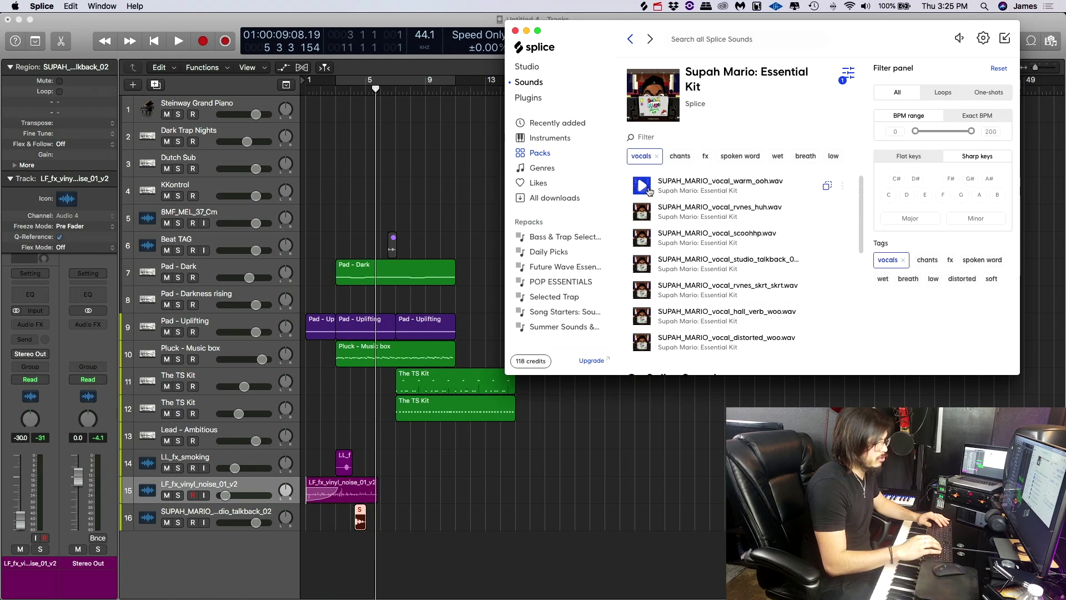
# - Audition the pack's vocals samples one after another, from the downloaded files through the undownloaded ones to SUPAH_MARIO_vocal_loud_hey.wav
pyautogui.scroll(-3, 648, 191)
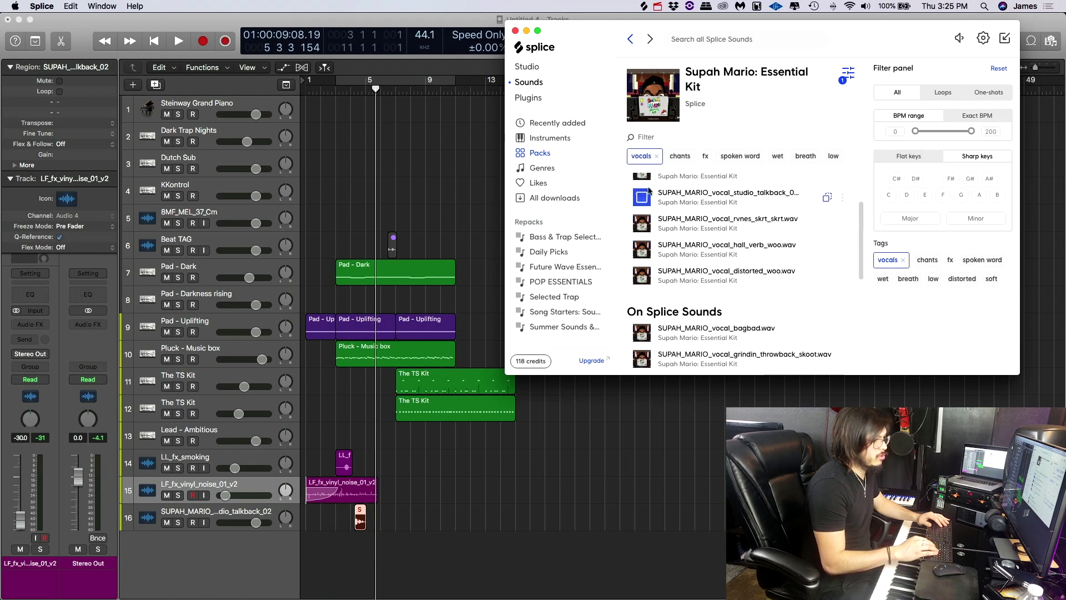
pyautogui.scroll(-1, 649, 191)
pyautogui.scroll(-1, 649, 191)
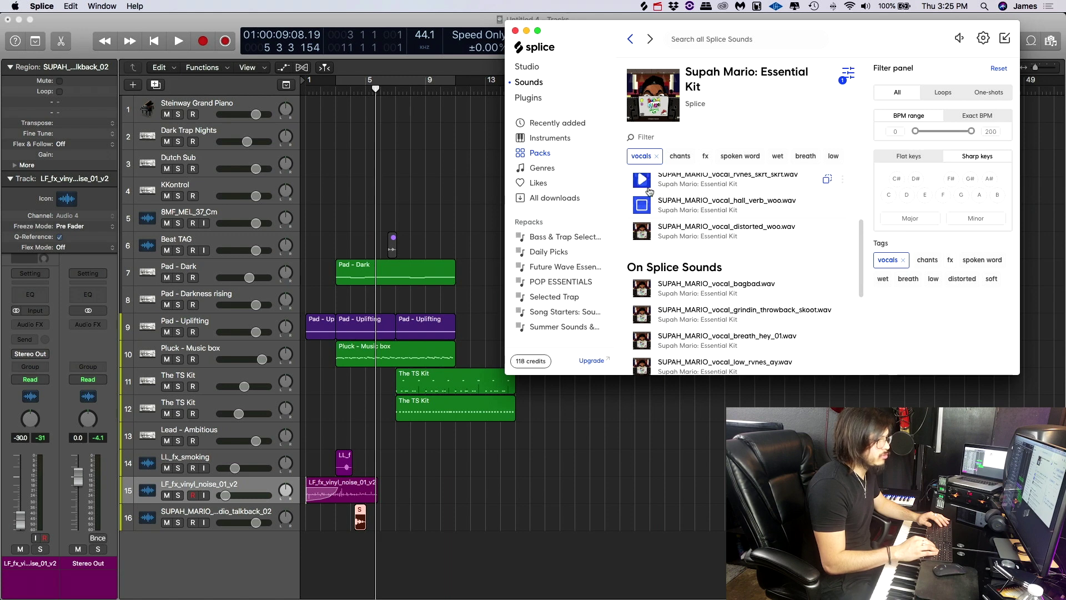
pyautogui.scroll(-1, 648, 191)
pyautogui.scroll(-3, 648, 190)
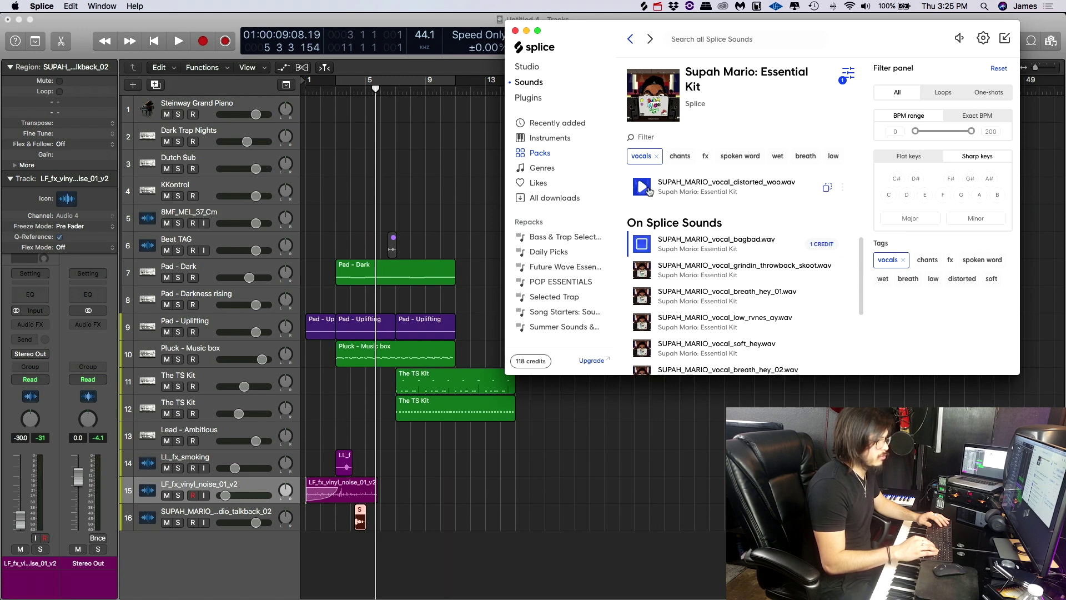
pyautogui.press('Down')
pyautogui.press('Down')
pyautogui.press('Down')
pyautogui.press('Down')
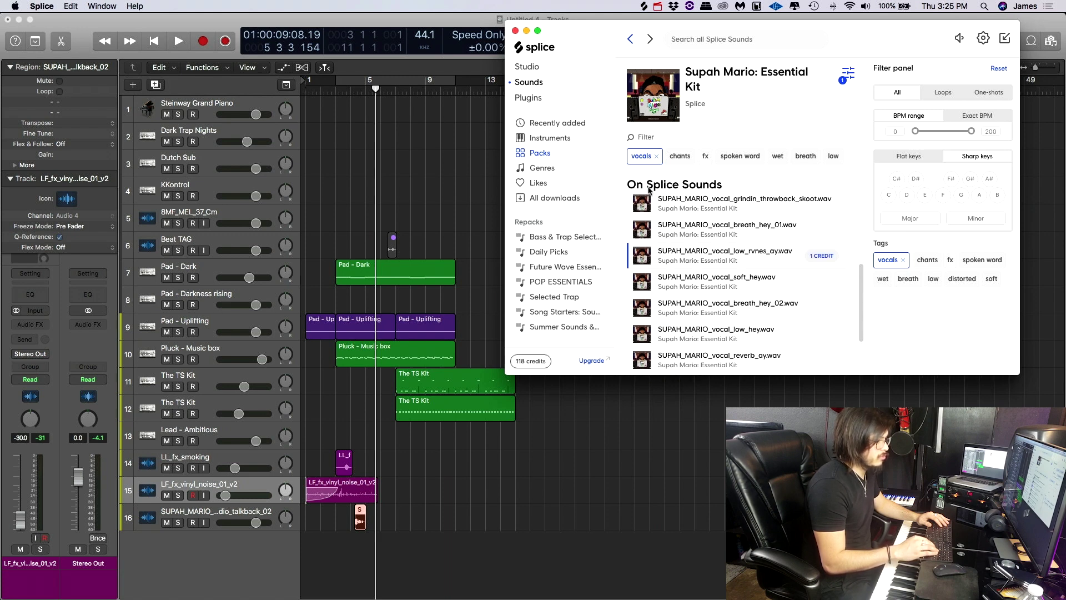
pyautogui.press('Down')
pyautogui.press('Down')
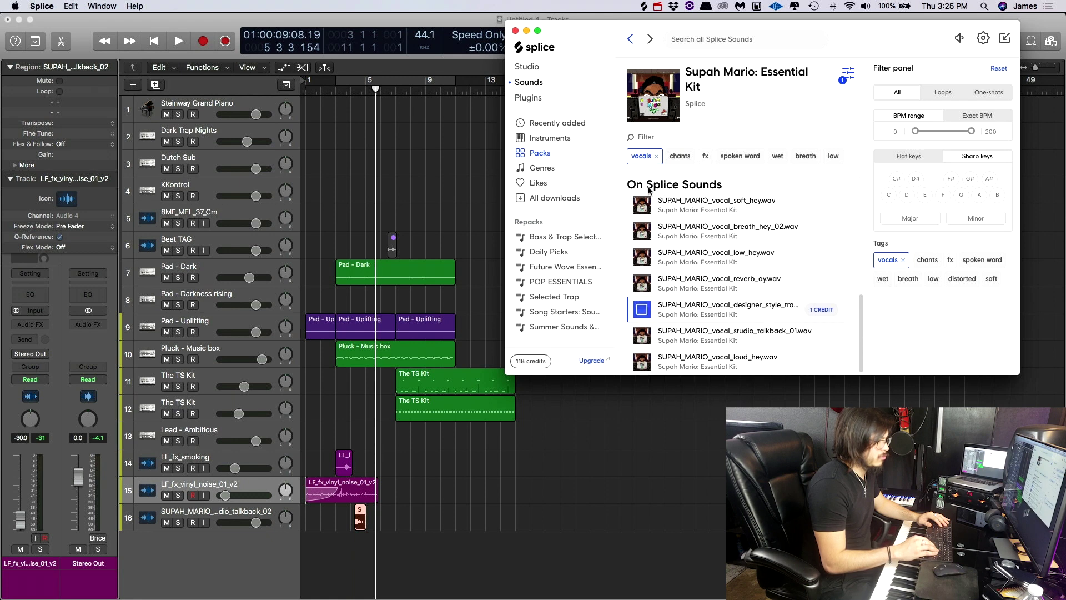
pyautogui.press('Up')
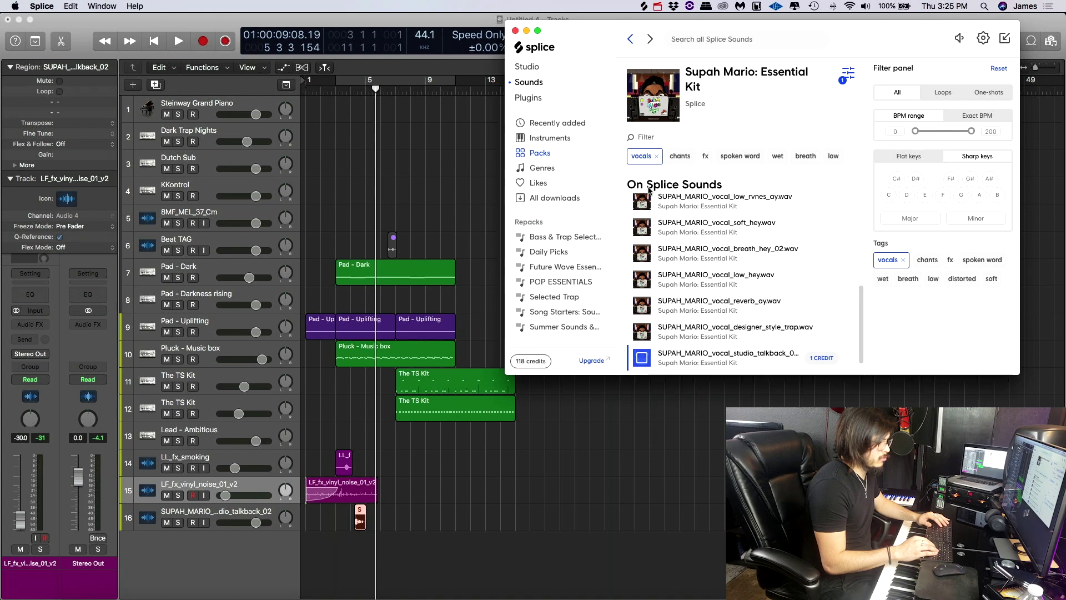
pyautogui.press('Down')
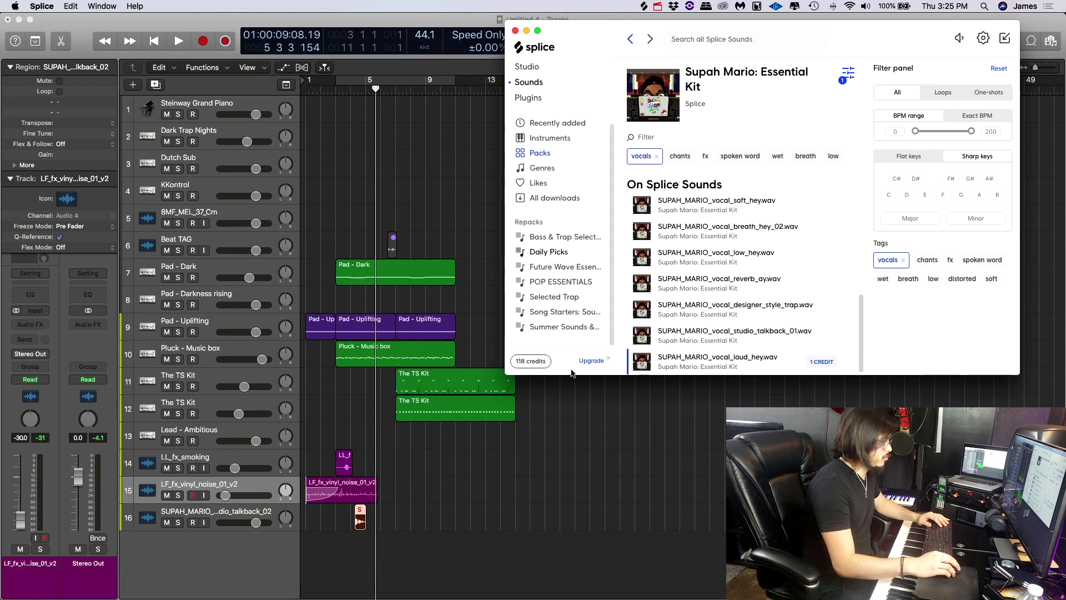
# - Switch to Logic Pro X, play the arrangement from the beginning, and lower the SUPAH_MARIO talkback track's volume to about -20.5 dB
pyautogui.click(451, 494)
pyautogui.press('space')
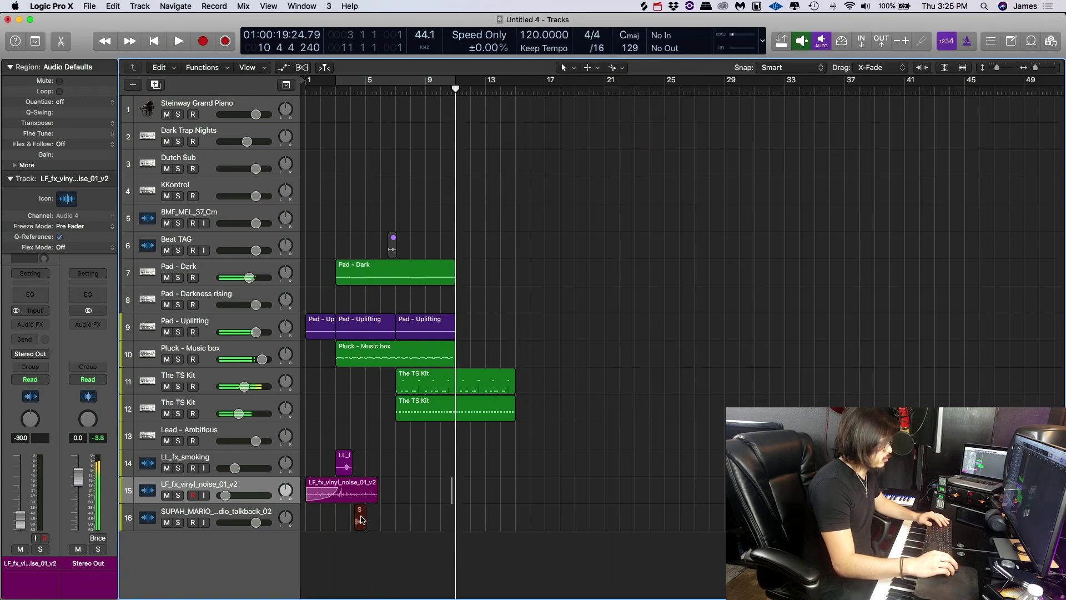
pyautogui.press('Return')
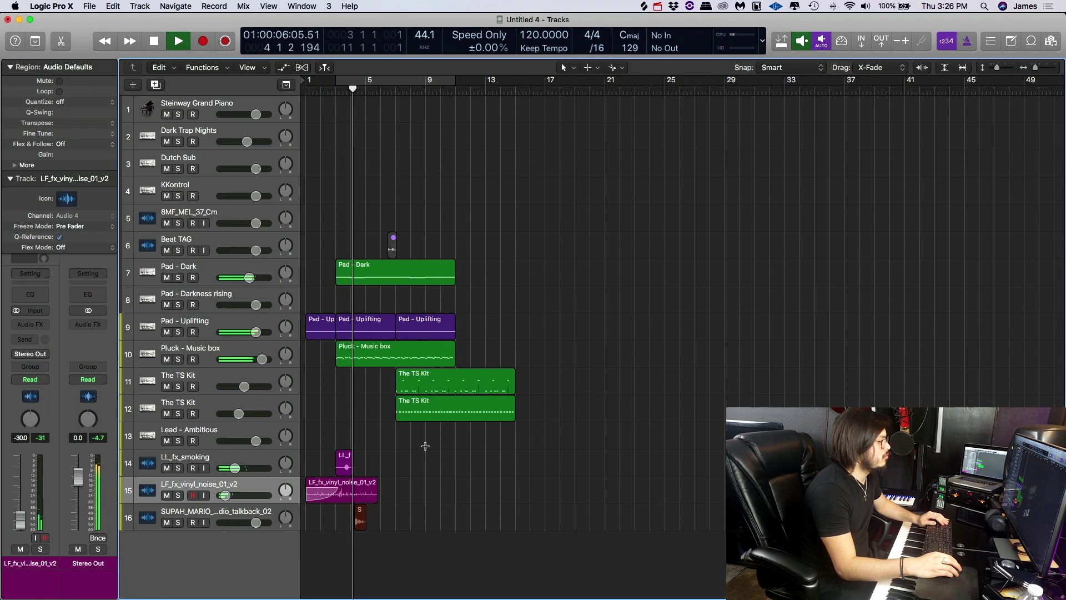
pyautogui.moveTo(255, 522); pyautogui.dragTo(228, 522)
pyautogui.press('space')
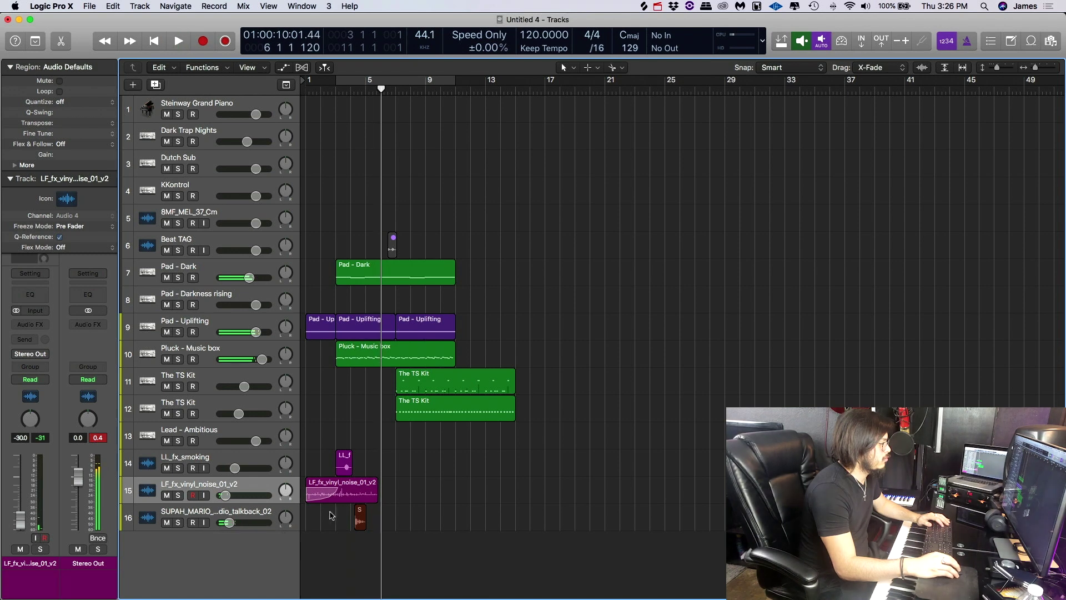
# - Replay the passage from just before the talkback sample near bar 4 and set its track volume to -13.4 dB
pyautogui.click(361, 513)
pyautogui.press('space')
pyautogui.hotkey('shift', 'space')
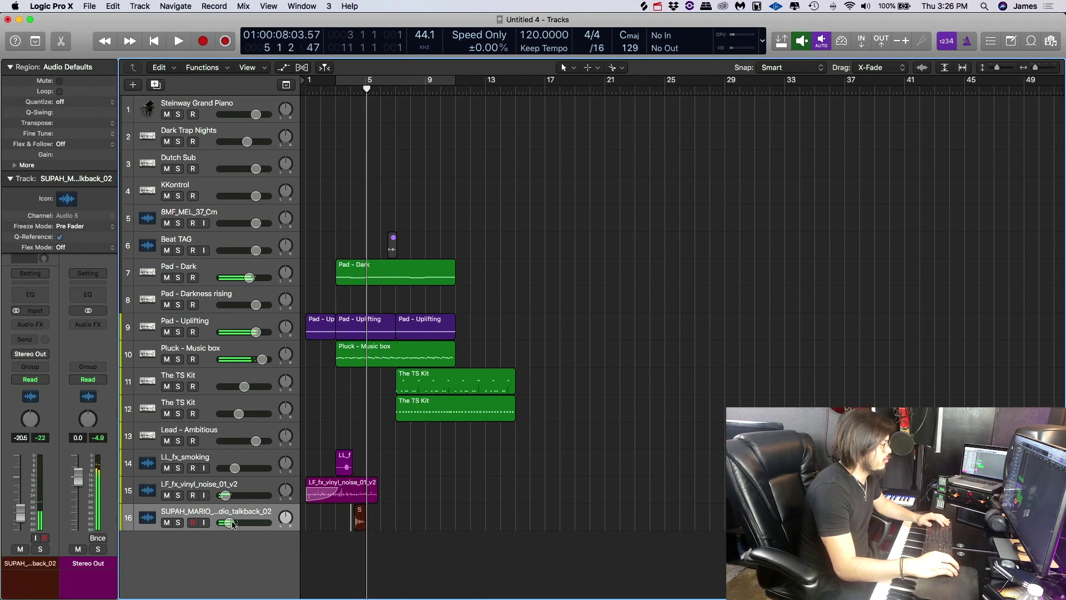
pyautogui.hotkey('shift', 'space')
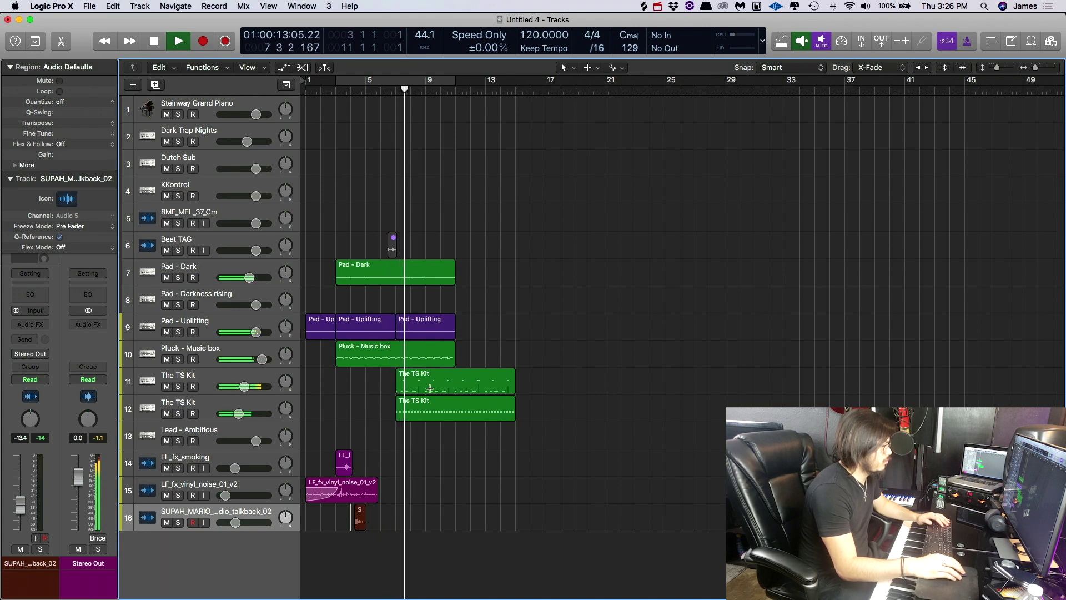
# - Play the drum entrance from about bar 6.5 and examine the first notes of both The TS Kit regions in the Piano Roll
pyautogui.scroll(1, 428, 390)
pyautogui.scroll(3, 427, 390)
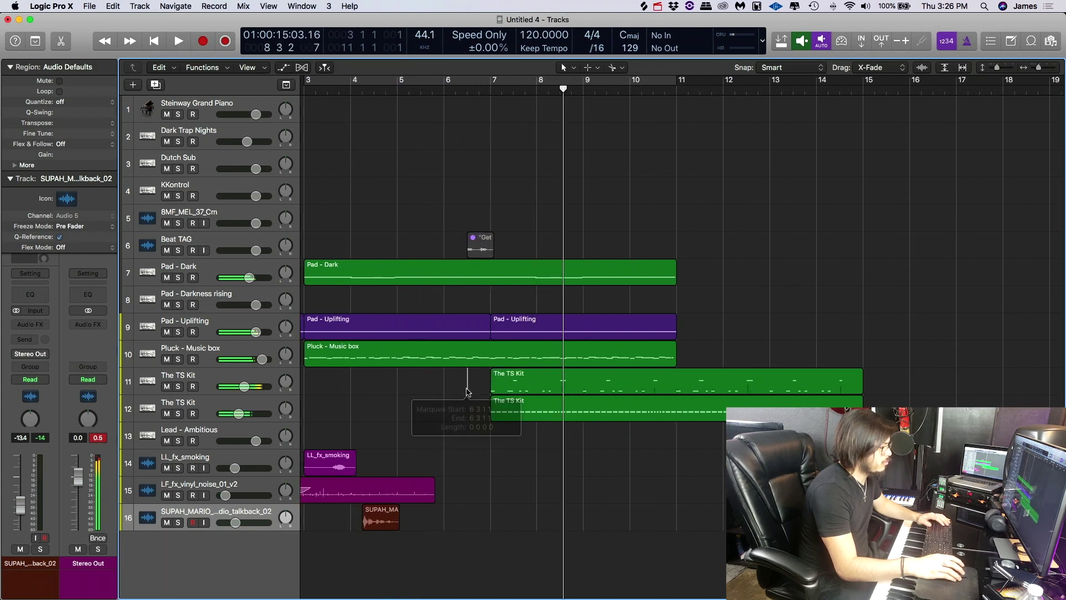
pyautogui.click(468, 392)
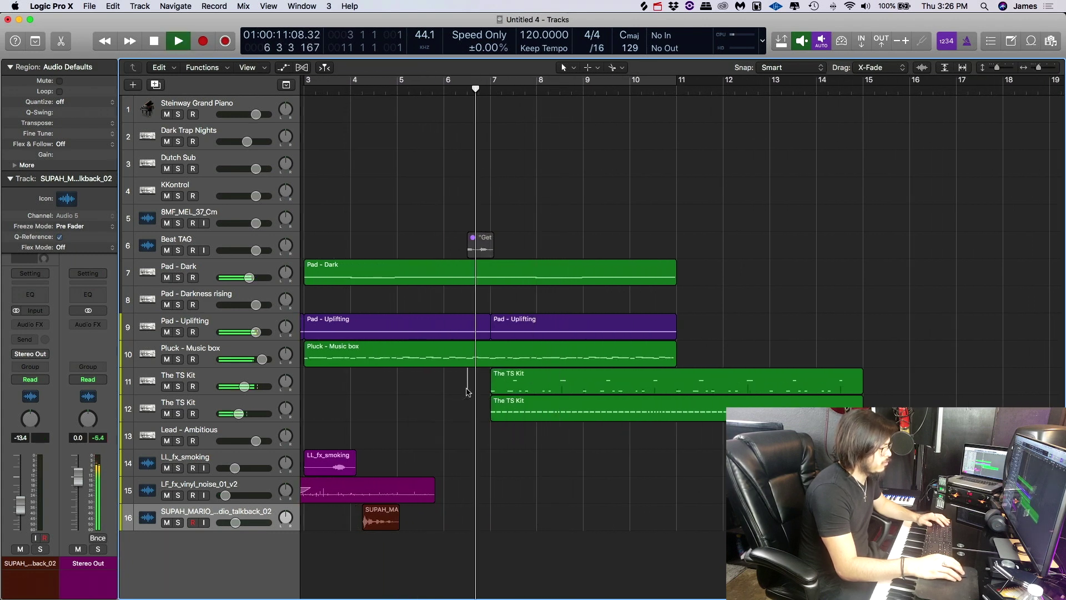
pyautogui.doubleClick(499, 378)
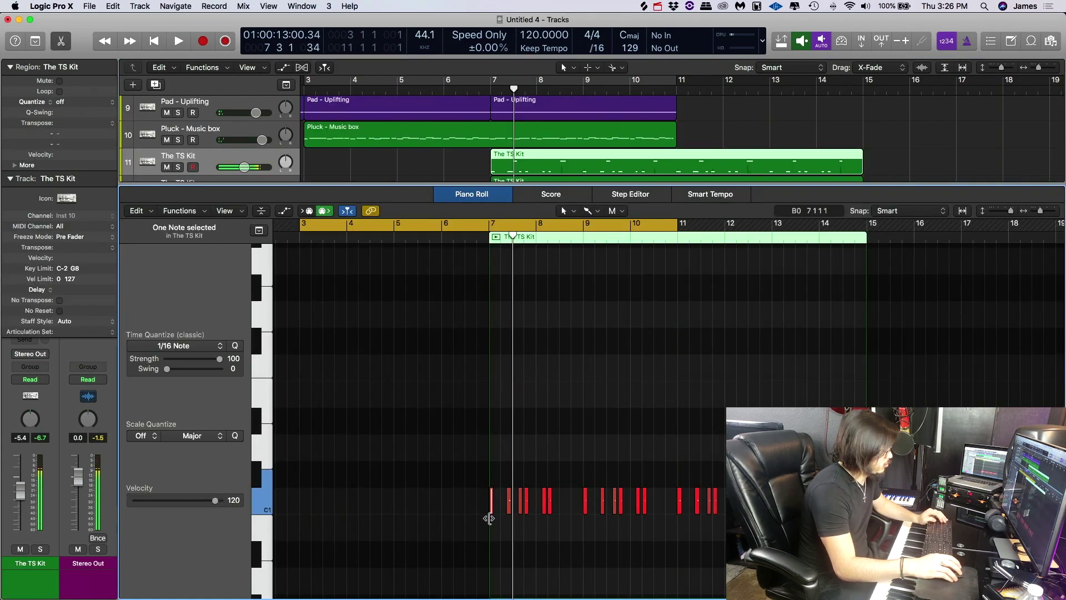
pyautogui.press('c')
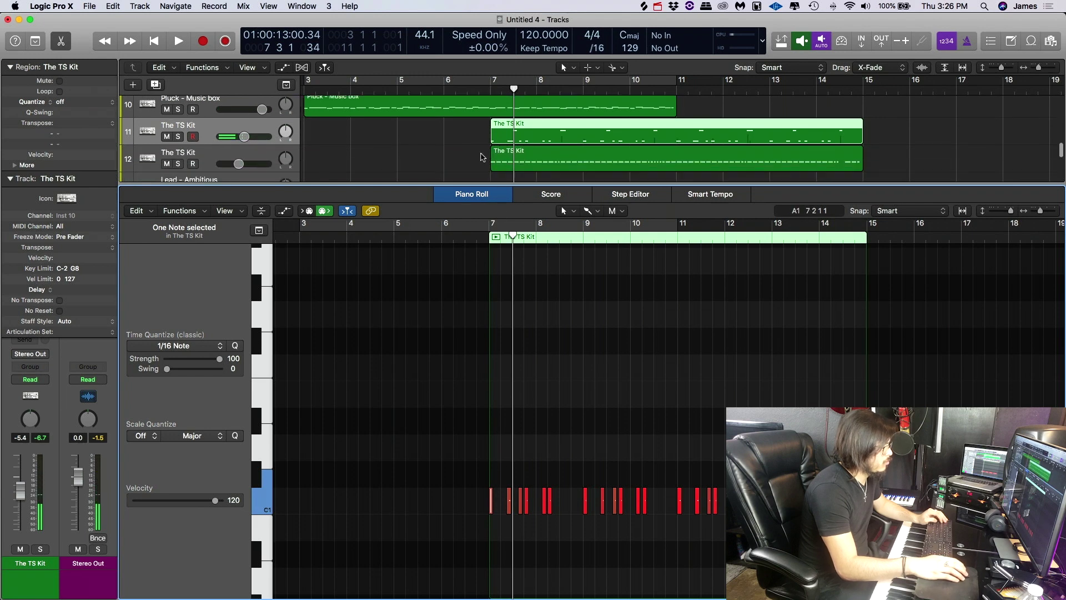
pyautogui.scroll(-1, 500, 178)
pyautogui.click(500, 161)
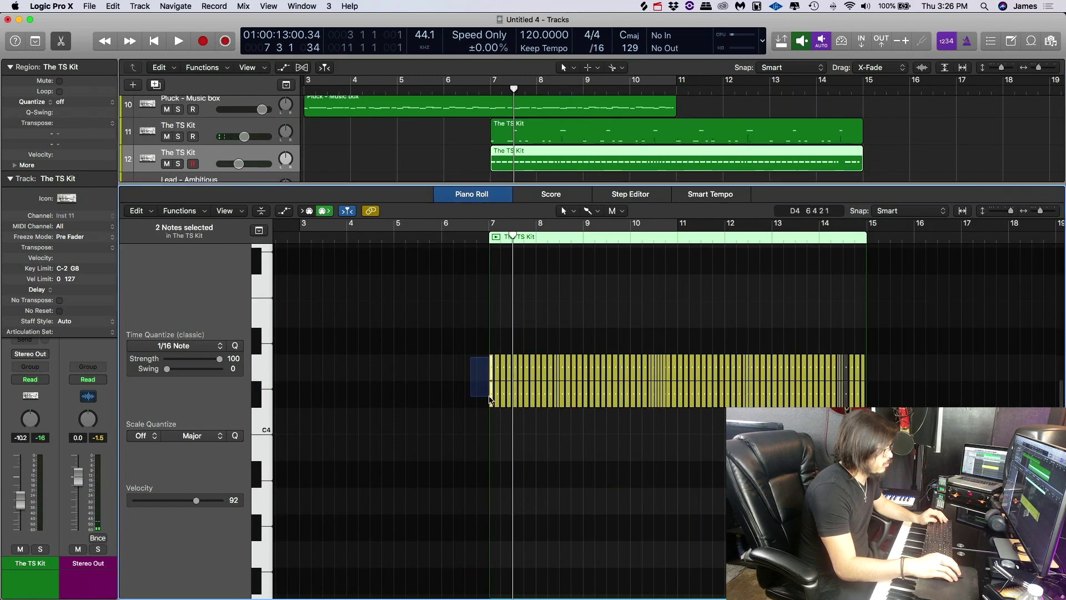
# - Play the transition into the drums at bar 7, starting from late bar 6 and again from about bar 6
pyautogui.click(482, 91)
pyautogui.press('space')
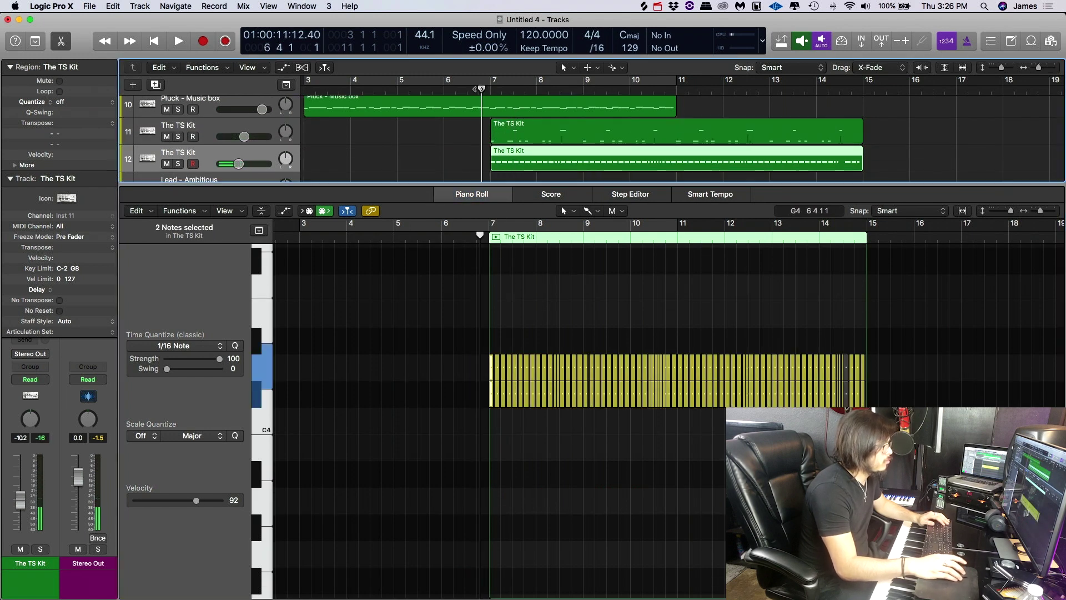
pyautogui.press('space')
pyautogui.click(451, 90)
pyautogui.press('space')
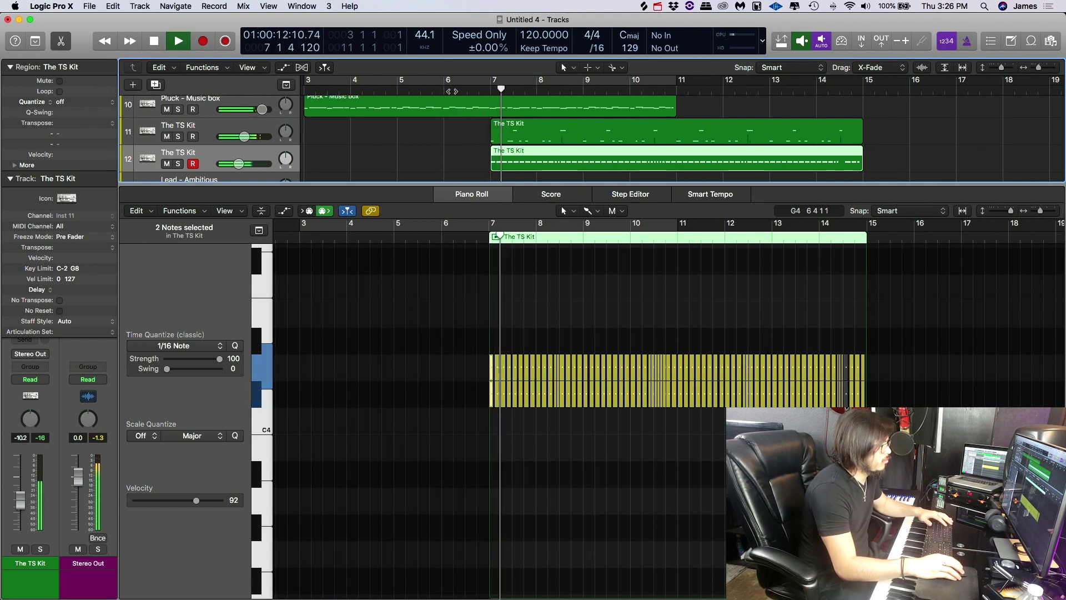
pyautogui.press('space')
# - Examine the Pluck - Music box region's notes around bar 7 in the Piano Roll while playing the transition
pyautogui.click(465, 106)
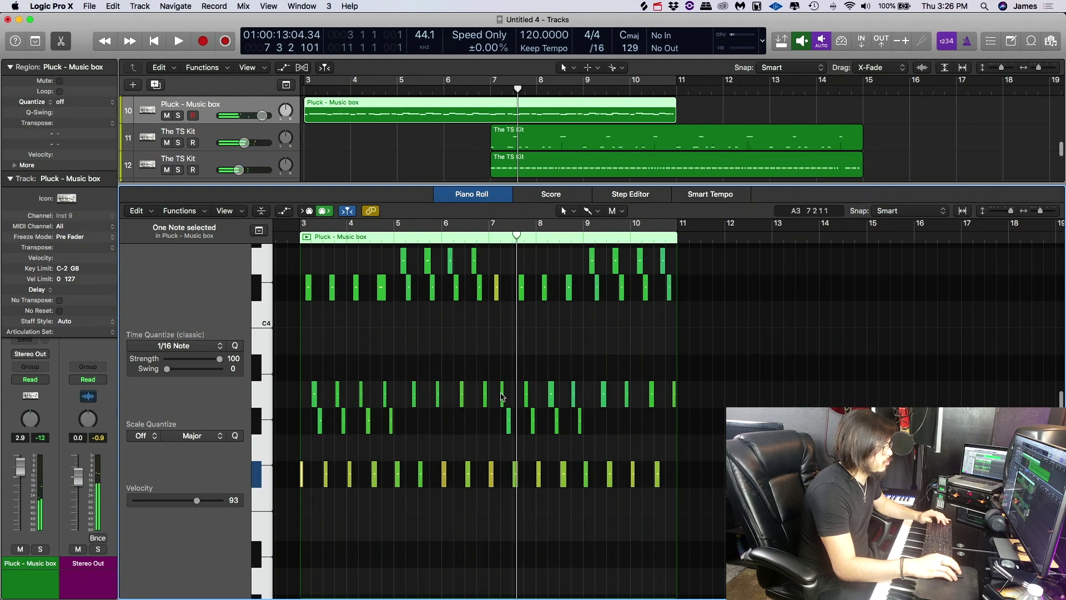
pyautogui.press('super+Right')
pyautogui.press('super+Right')
pyautogui.press('super+Left')
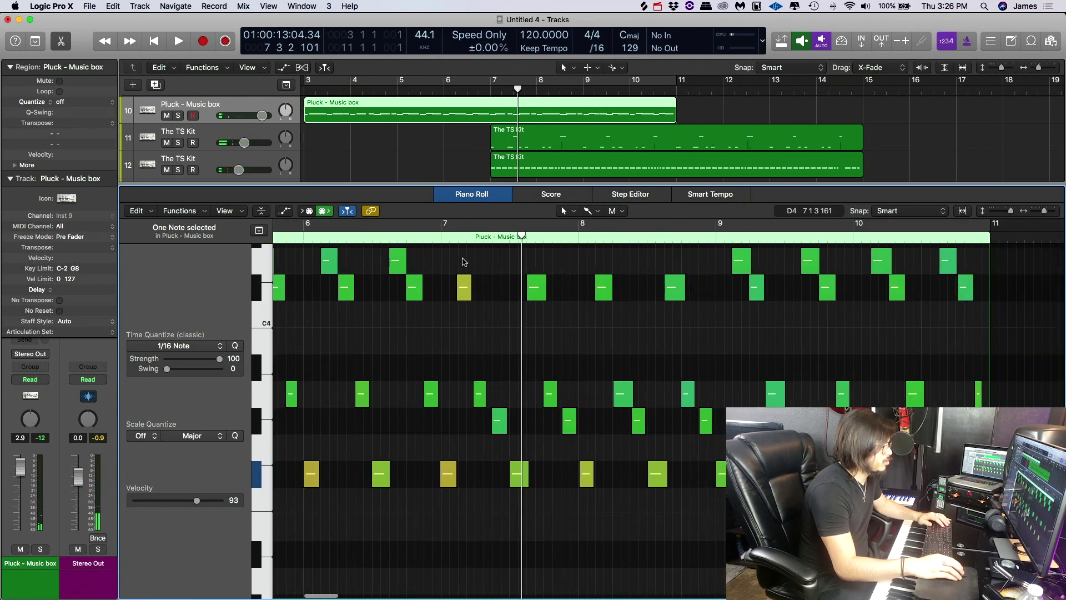
pyautogui.press('space')
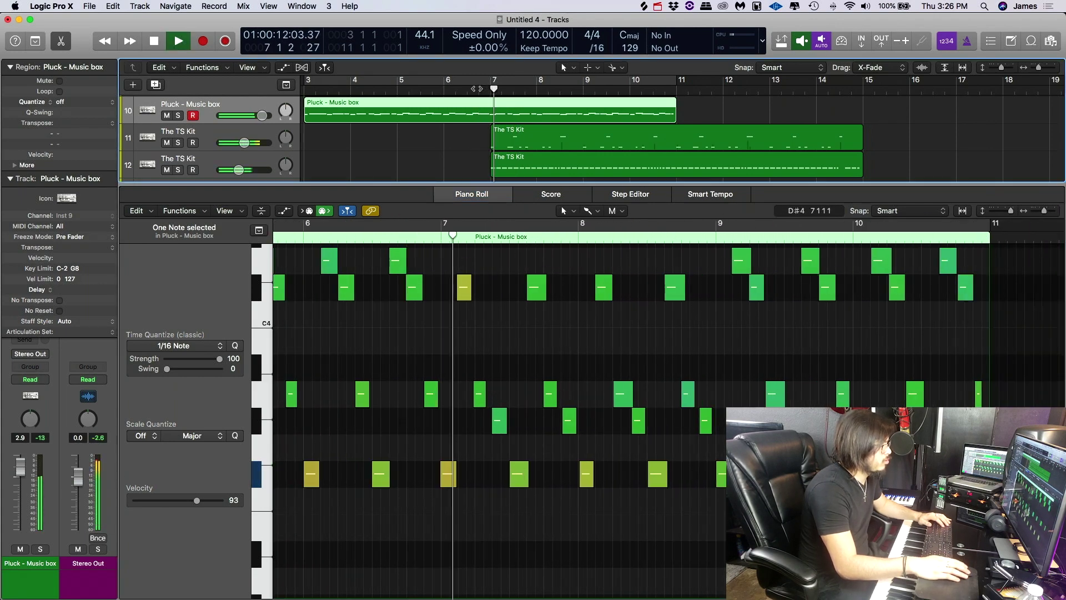
pyautogui.press('space')
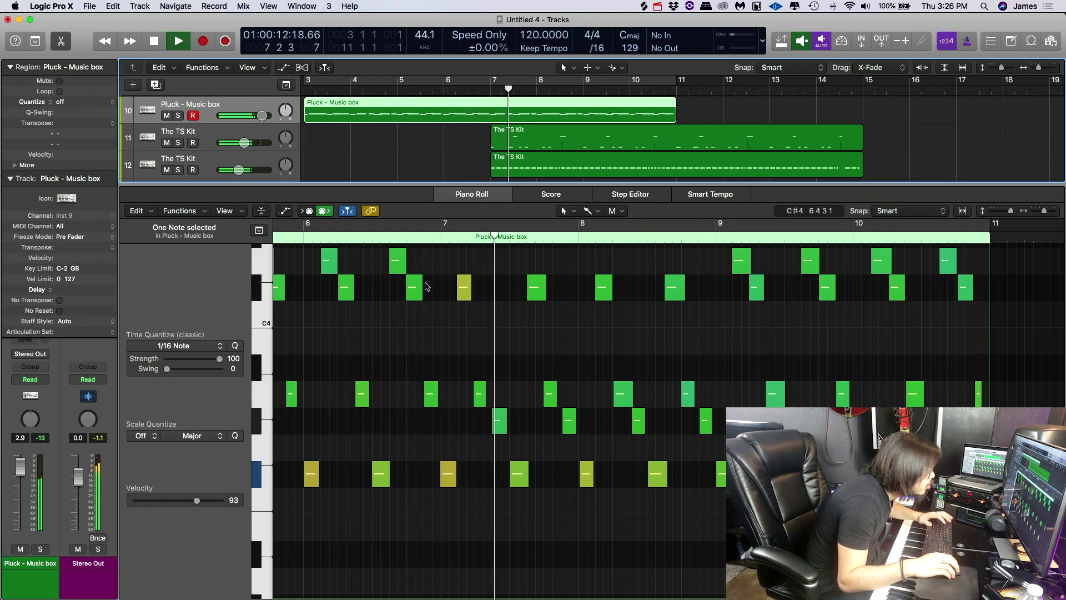
# - Audition the high Pluck - Music box notes in late bar 6, replay the transition, and close the Piano Roll
pyautogui.press('space')
pyautogui.click(415, 288)
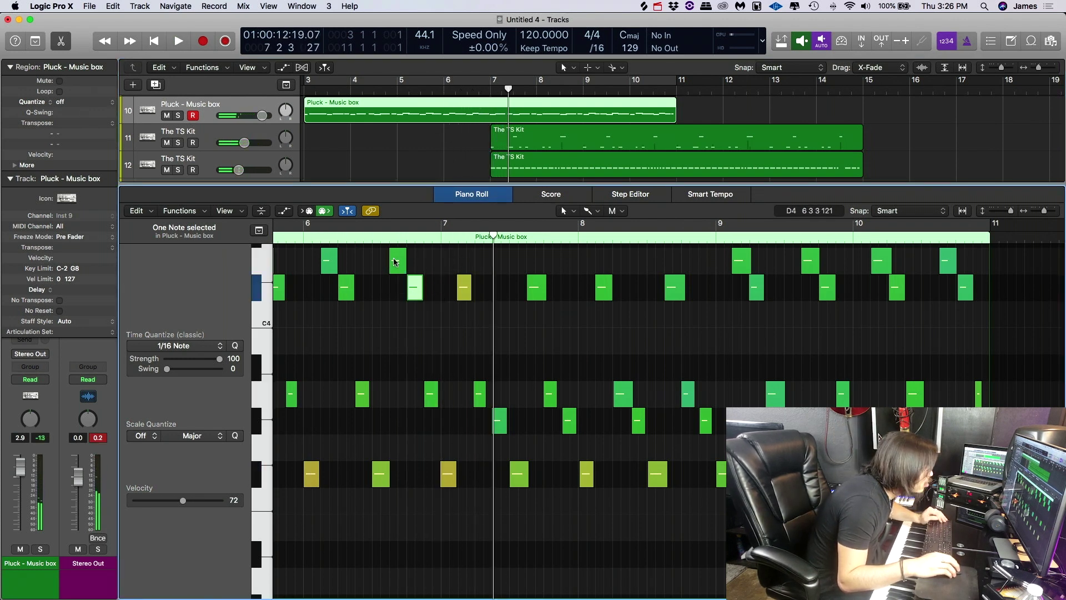
pyautogui.press('space')
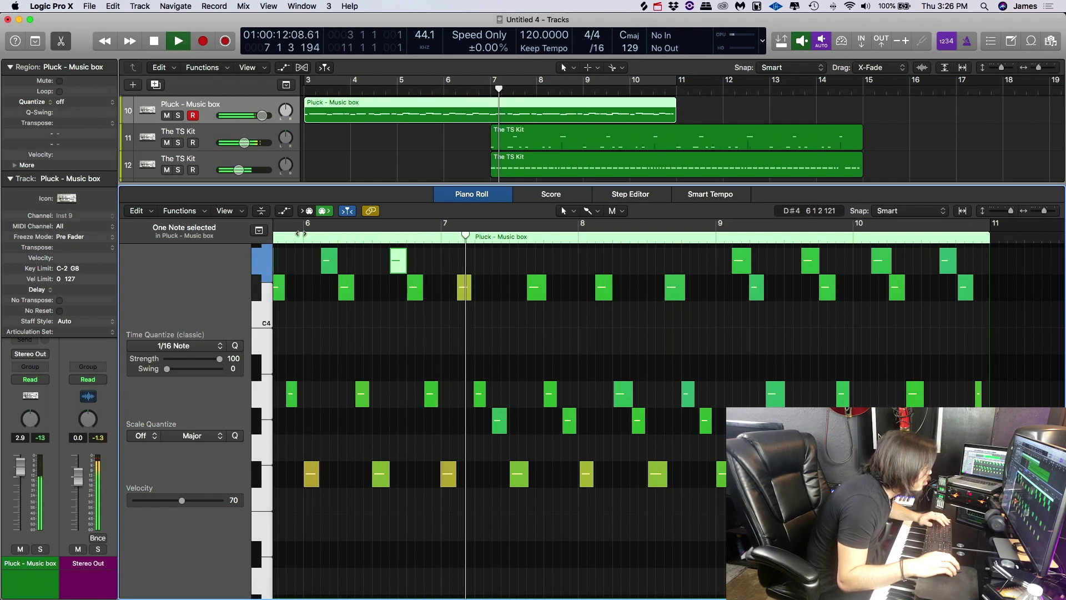
pyautogui.press('p')
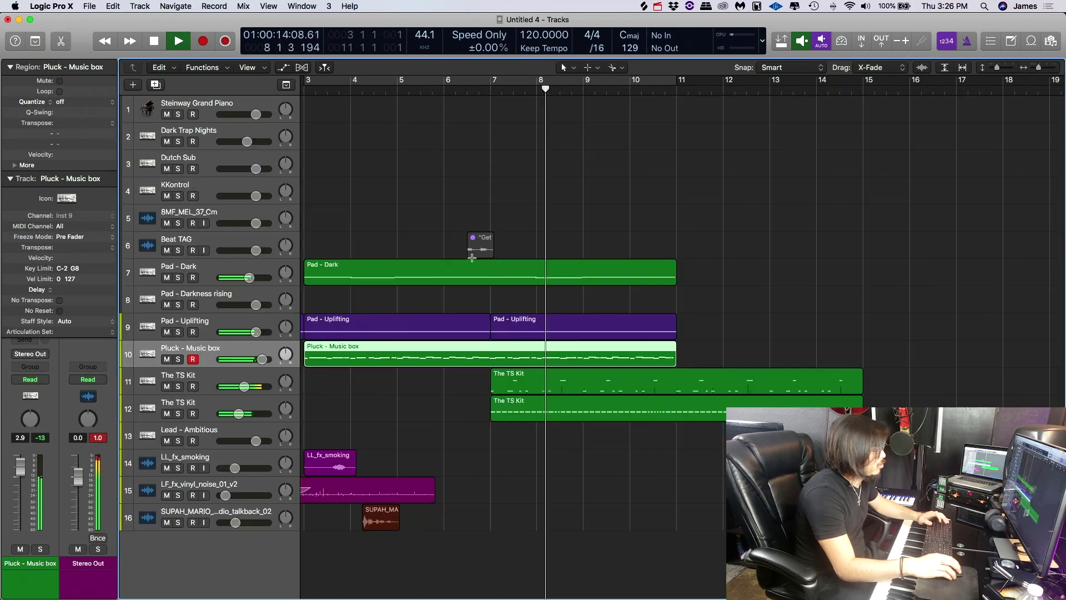
# - Split the Pluck - Music box region and its crossing notes at bar 7, then repeat its second half and the last Pad - Uplifting region at bar 11
pyautogui.scroll(-10, 608, 347)
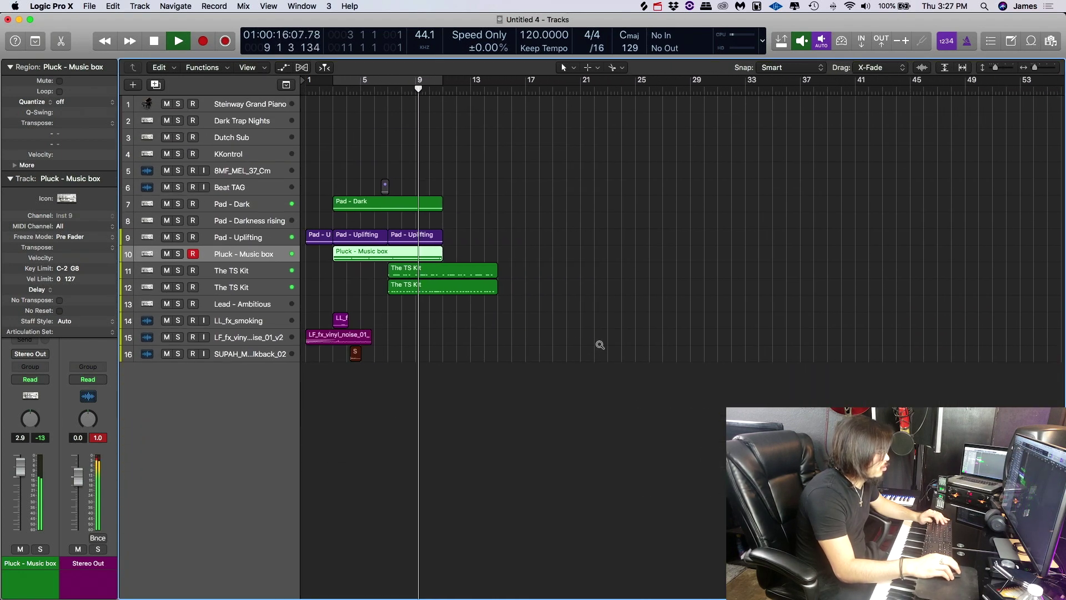
pyautogui.click(531, 272)
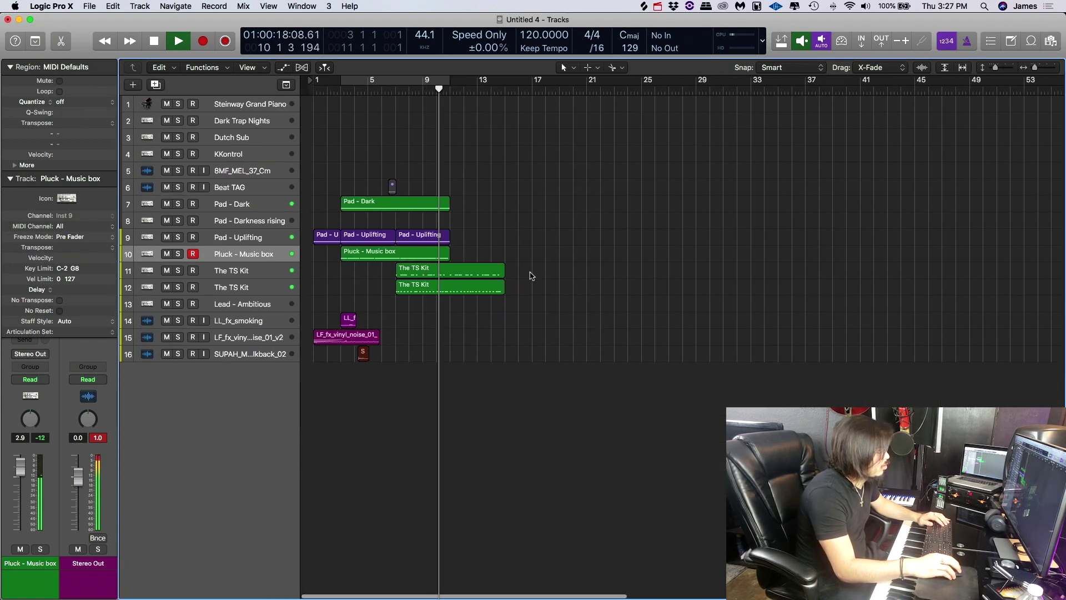
pyautogui.press('space')
pyautogui.click(412, 254)
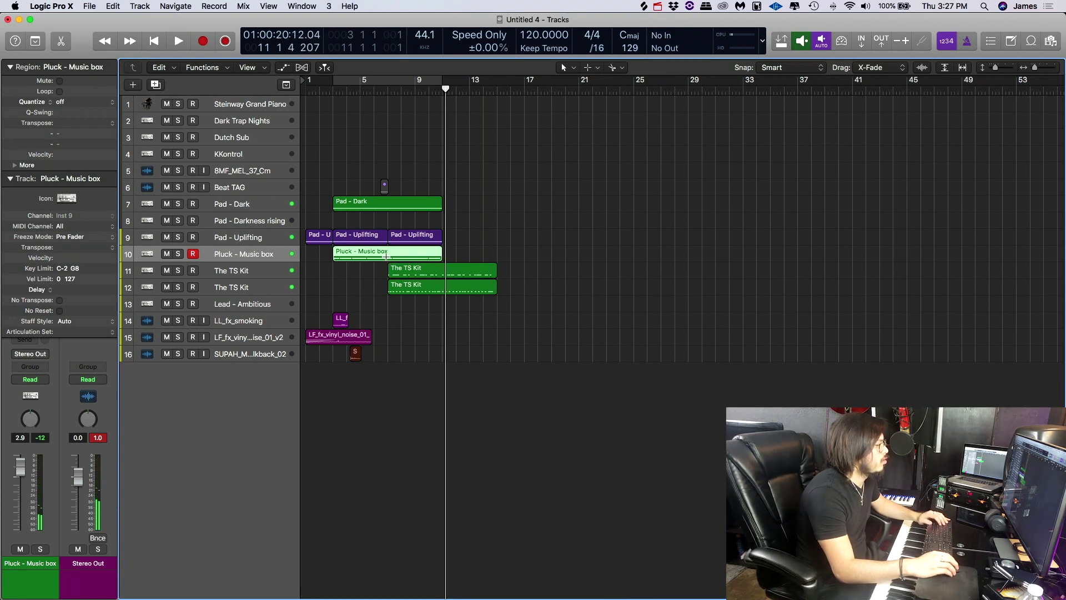
pyautogui.click(389, 257)
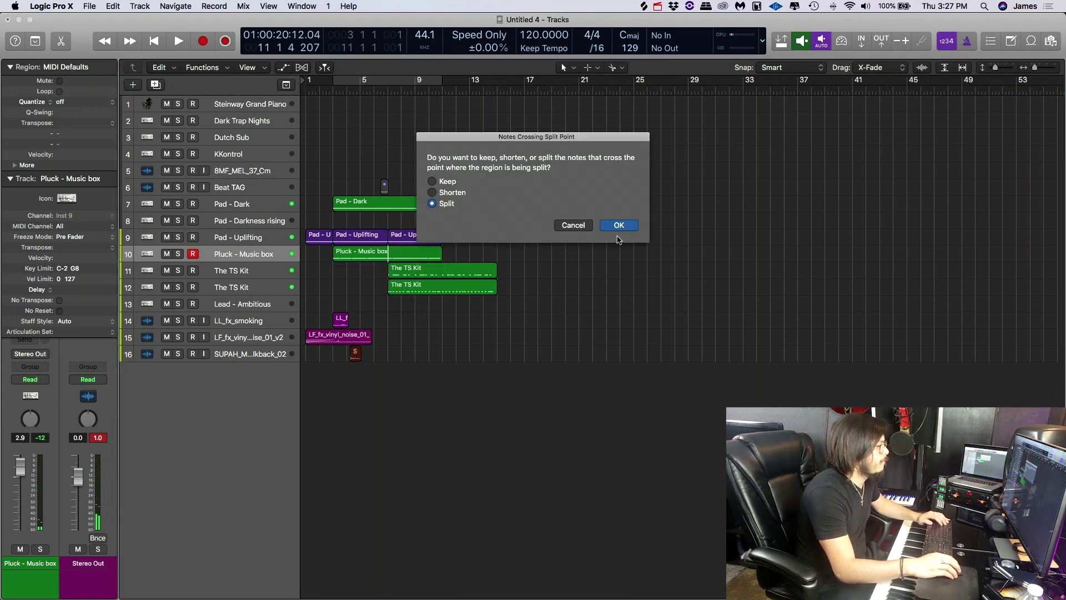
pyautogui.click(617, 221)
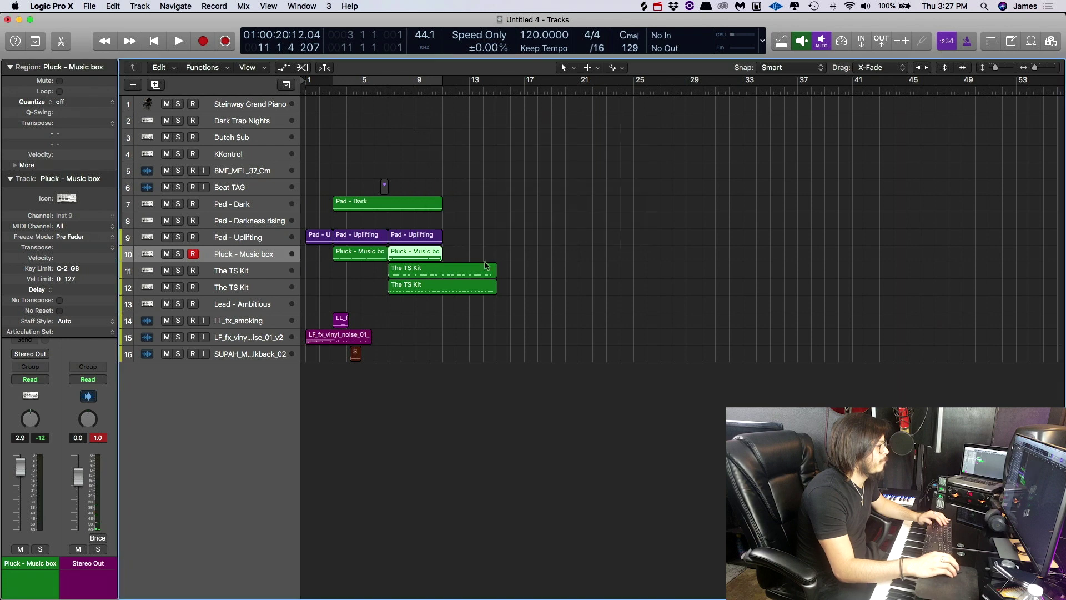
pyautogui.click(406, 239)
pyautogui.press('super+r')
# - Split the Pad - Dark region at bar 7 with its crossing notes split, and repeat the second half at bar 11
pyautogui.click(392, 204)
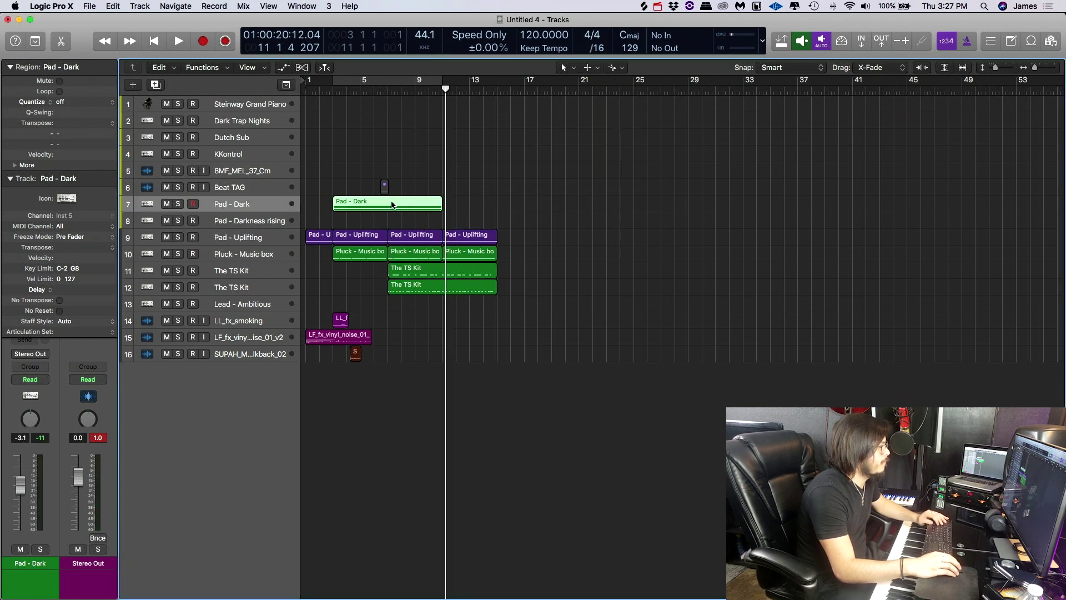
pyautogui.click(388, 204)
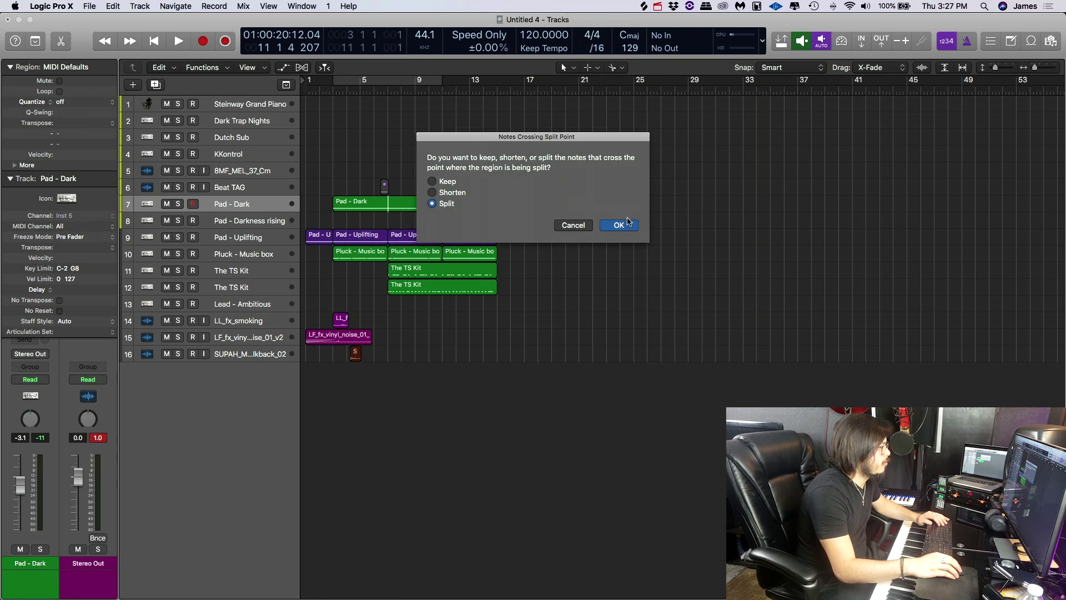
pyautogui.click(617, 222)
pyautogui.press('super+r')
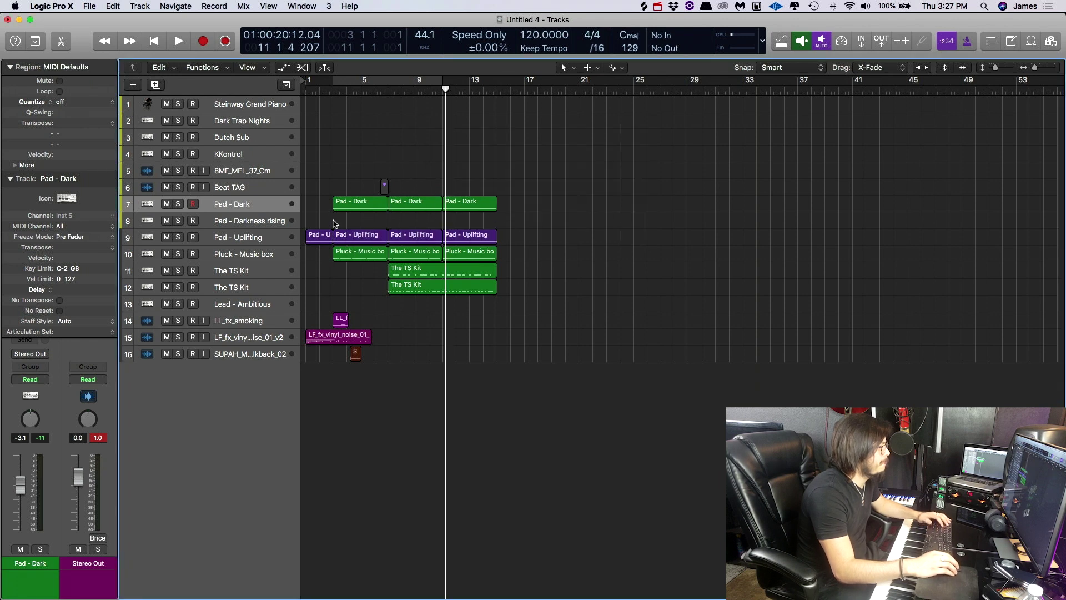
# - Play the extended arrangement from bar 3
pyautogui.click(333, 223)
pyautogui.press('space')
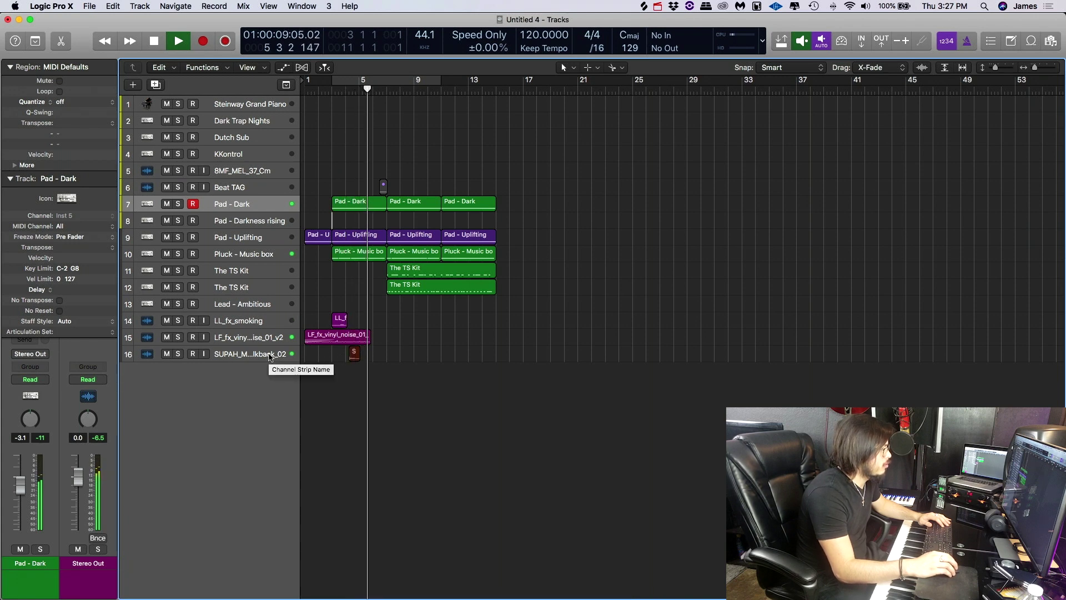
# - Stop playback and audition the SUPAH_MARIO talkback sample from its start in bar 4
pyautogui.press('space')
pyautogui.hscroll(10, 355, 359)
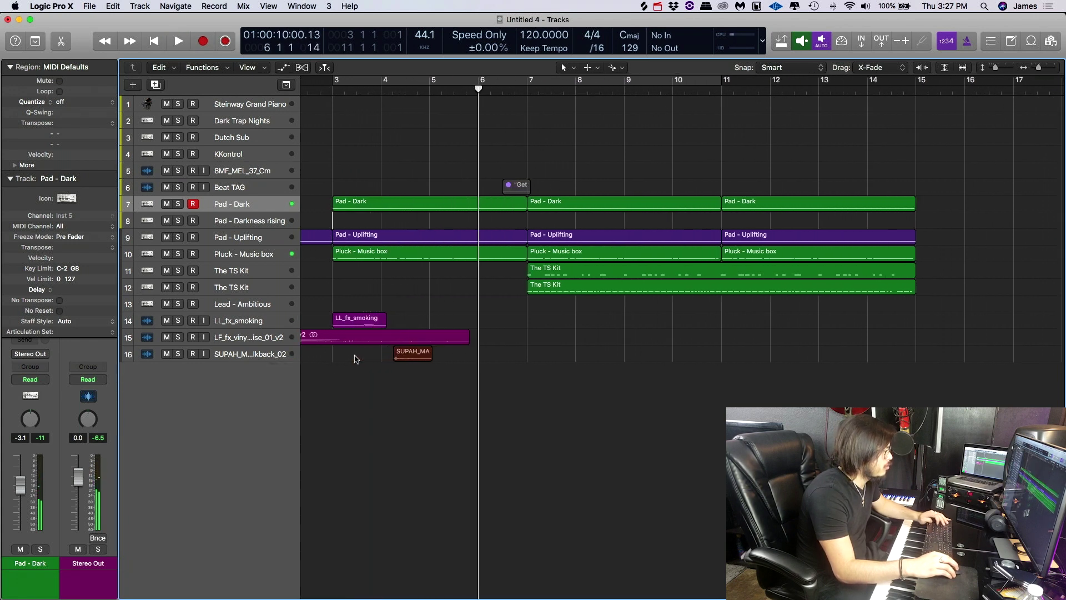
pyautogui.scroll(5, 396, 360)
pyautogui.scroll(2, 396, 361)
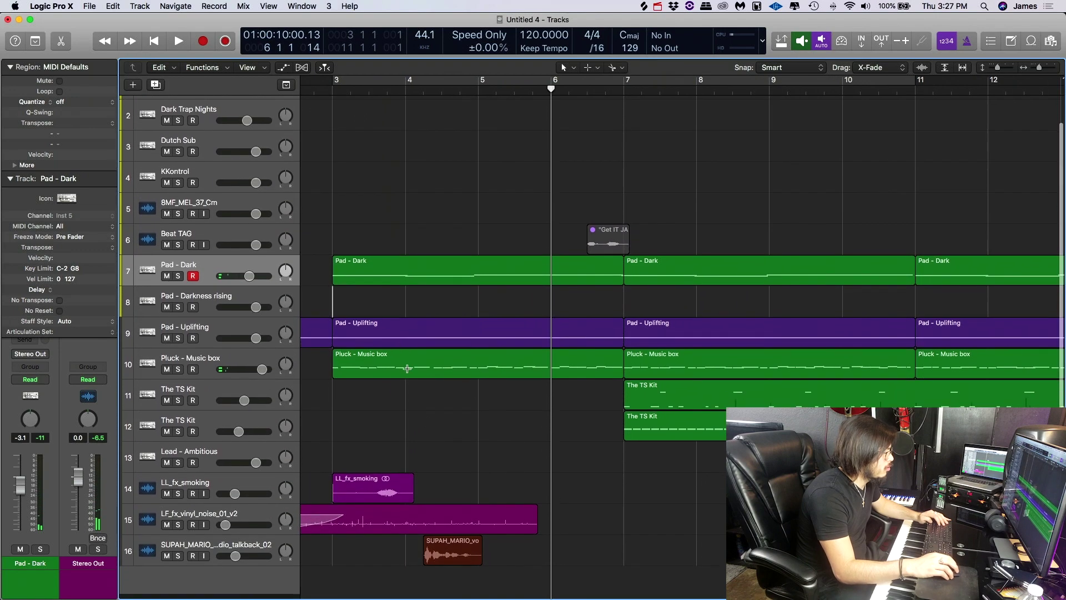
pyautogui.click(425, 558)
pyautogui.press('space')
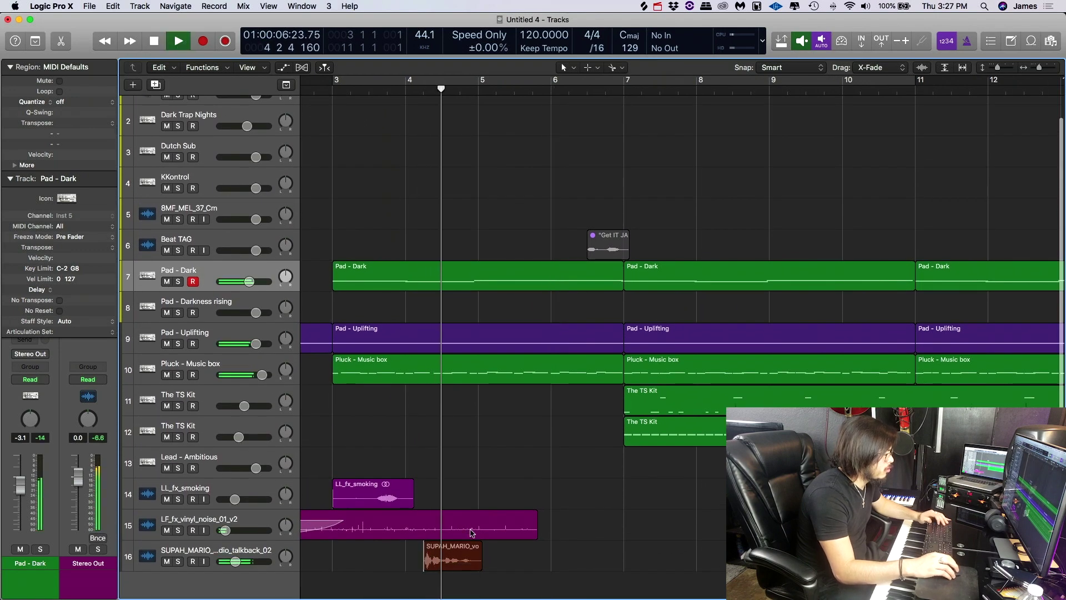
pyautogui.press('space')
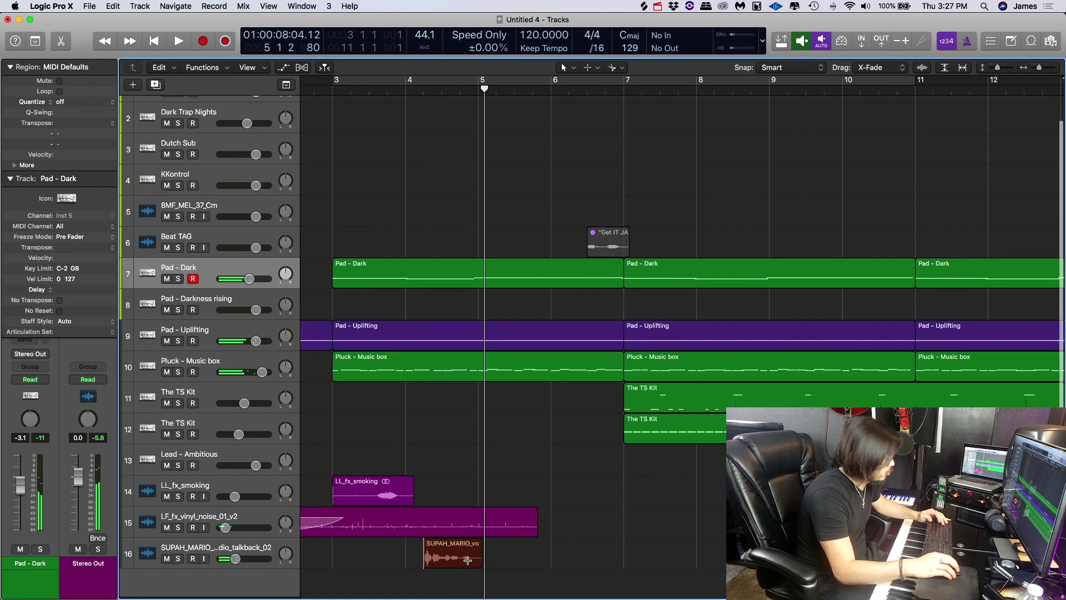
# - Split the SUPAH_MARIO talkback region before its last phrase, move the second piece to bar 5, and play from bar 2
pyautogui.scroll(5, 468, 563)
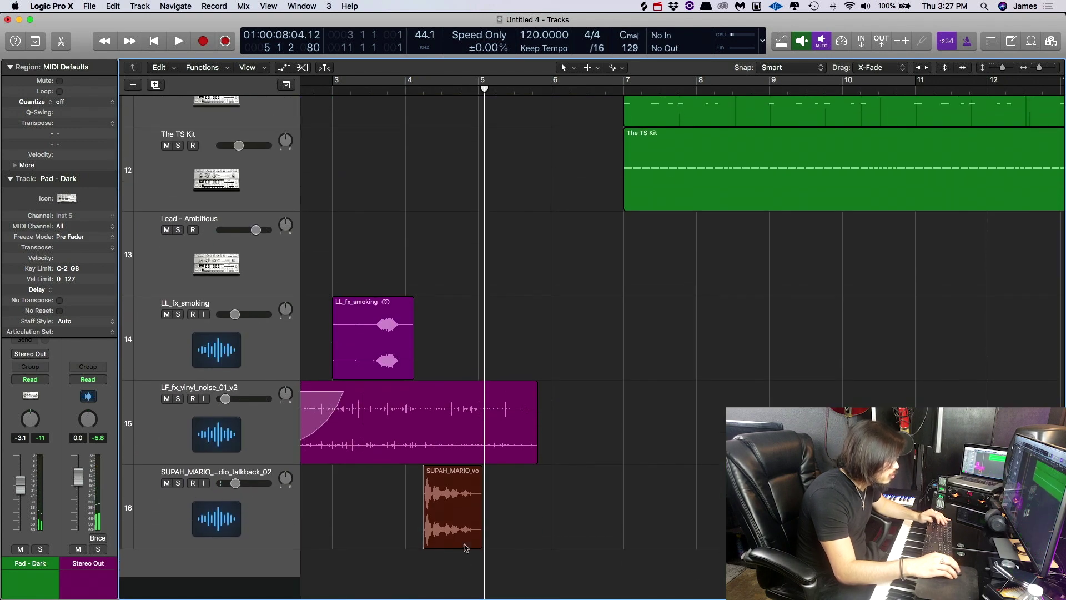
pyautogui.click(461, 517)
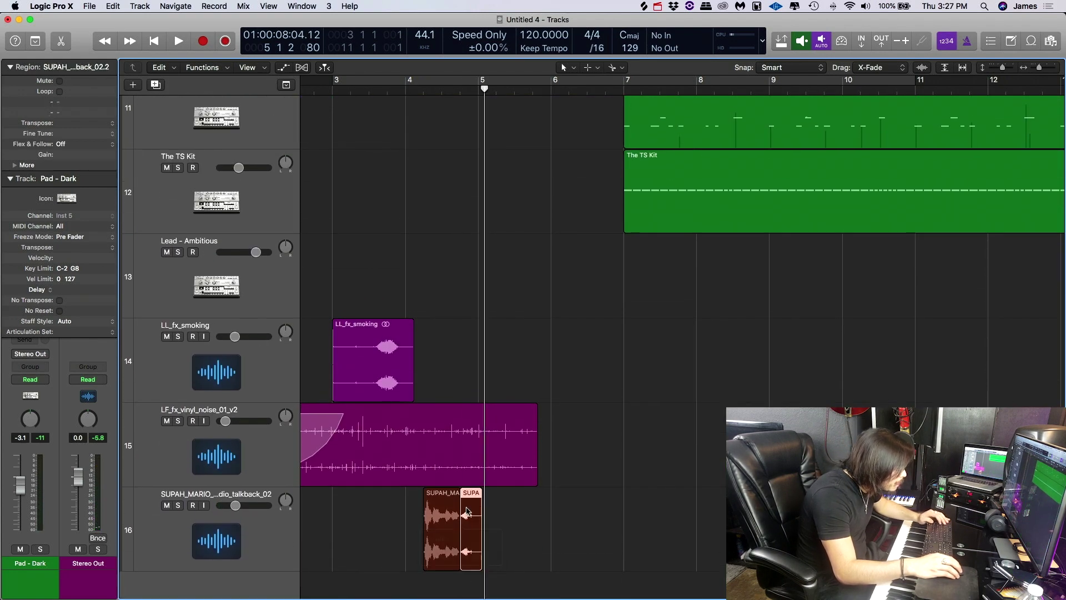
pyautogui.moveTo(466, 501); pyautogui.dragTo(490, 501)
pyautogui.scroll(-4, 326, 521)
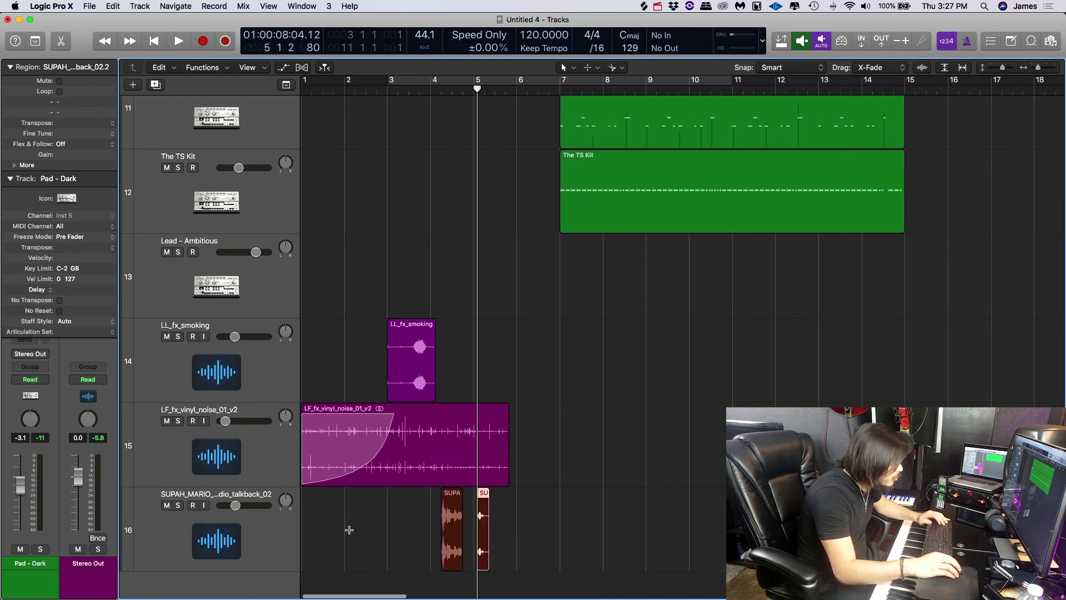
pyautogui.click(345, 531)
pyautogui.press('space')
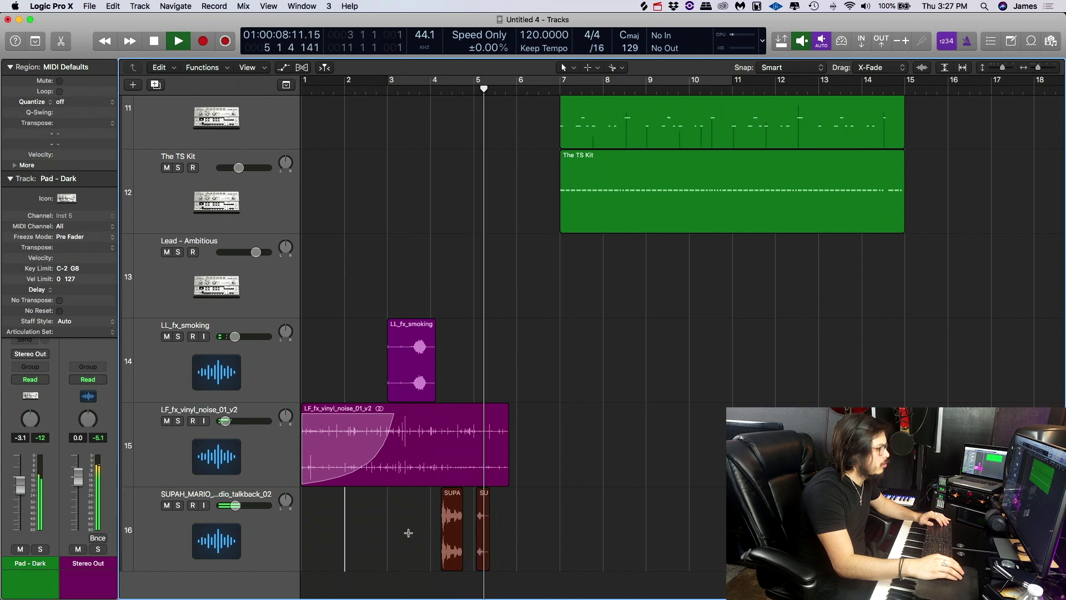
pyautogui.press('space')
# - Move the second talkback piece slightly earlier in two small shifts, to just before bar 5, replaying from bar 2
pyautogui.moveTo(487, 496); pyautogui.dragTo(482, 497)
pyautogui.click(351, 536)
pyautogui.press('space')
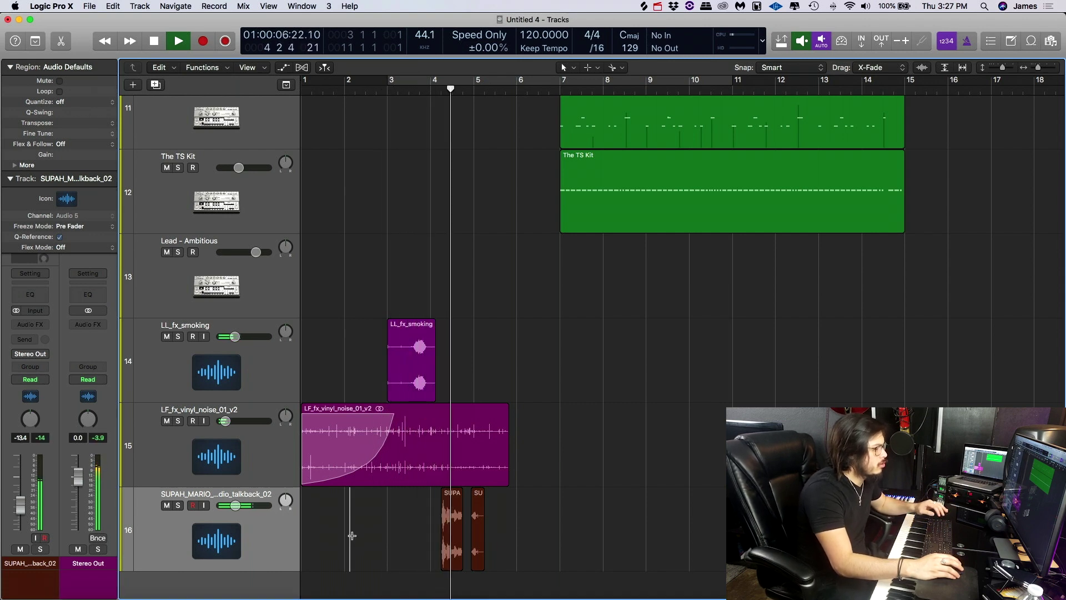
pyautogui.press('space')
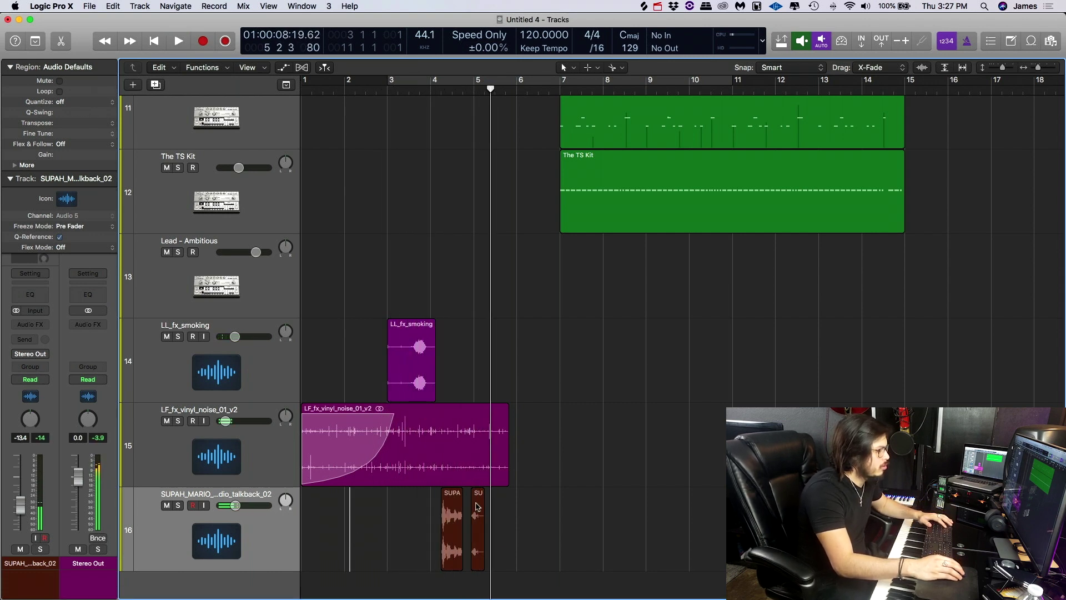
pyautogui.moveTo(481, 506); pyautogui.dragTo(476, 506)
pyautogui.keyDown('super'); pyautogui.click(372, 526); pyautogui.keyUp('super')
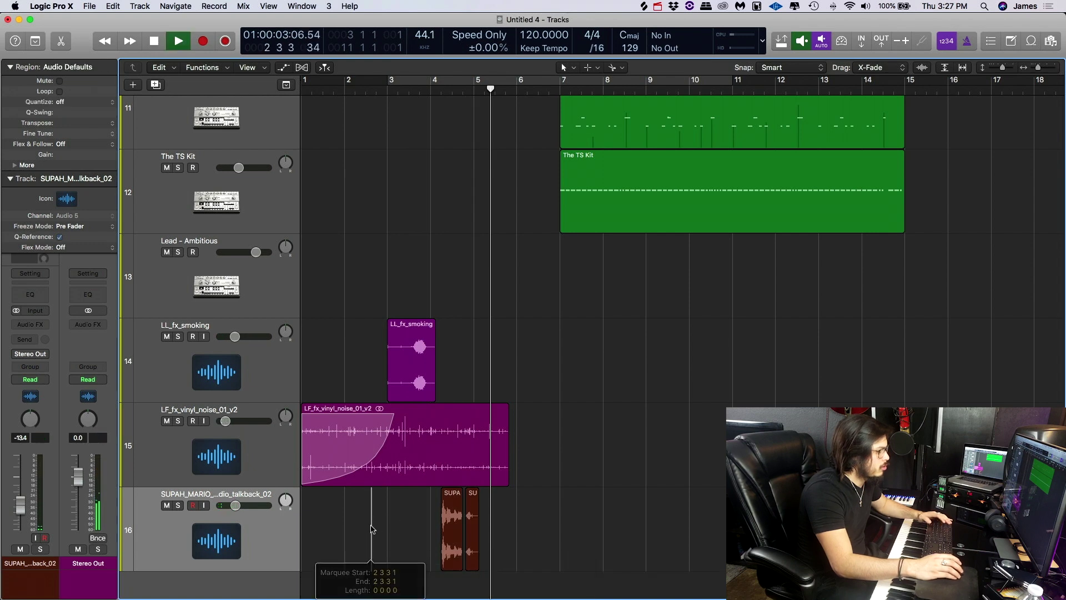
pyautogui.press('space')
# - Shift the second talkback piece slightly later with snap off and replay from just after bar 3
pyautogui.keyDown('ctrl'); pyautogui.keyDown('alt'); pyautogui.click(481, 509); pyautogui.keyUp('alt'); pyautogui.keyUp('ctrl')
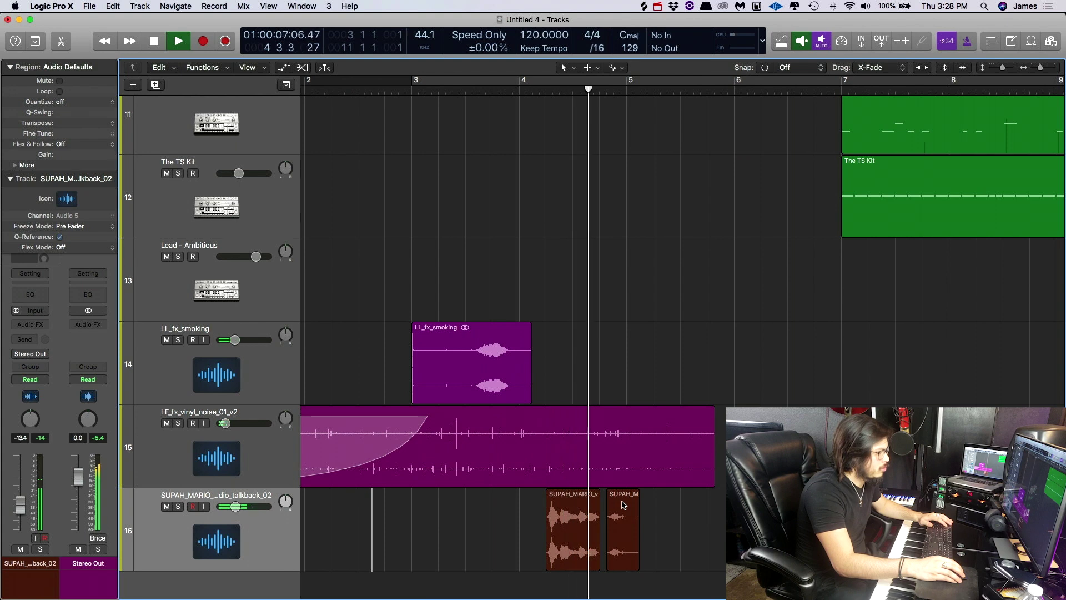
pyautogui.press('space')
pyautogui.moveTo(624, 504); pyautogui.dragTo(630, 505)
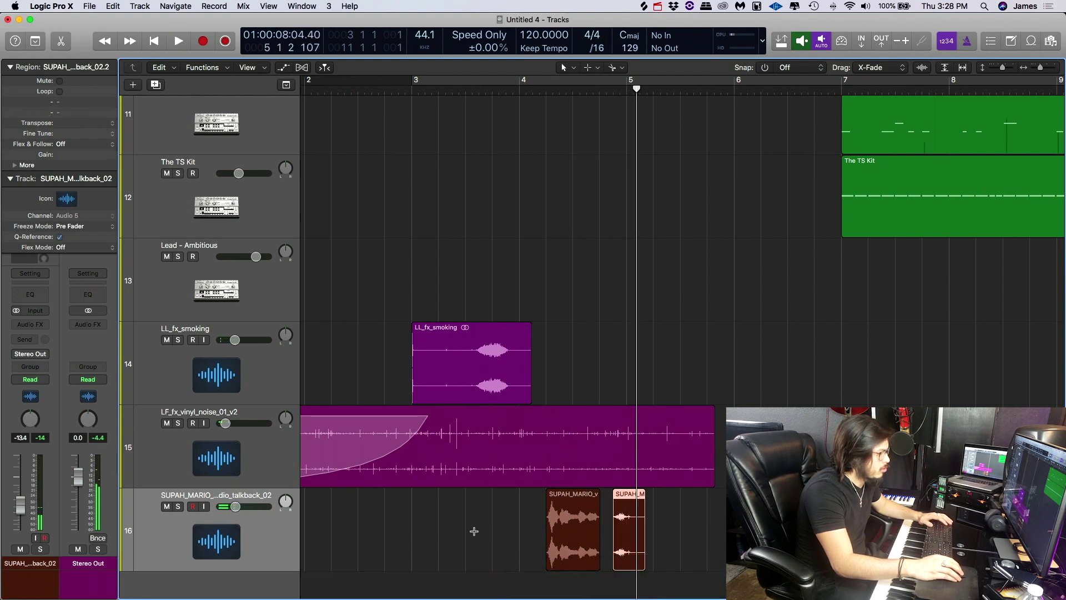
pyautogui.press('space')
pyautogui.keyDown('super'); pyautogui.click(446, 534); pyautogui.keyUp('super')
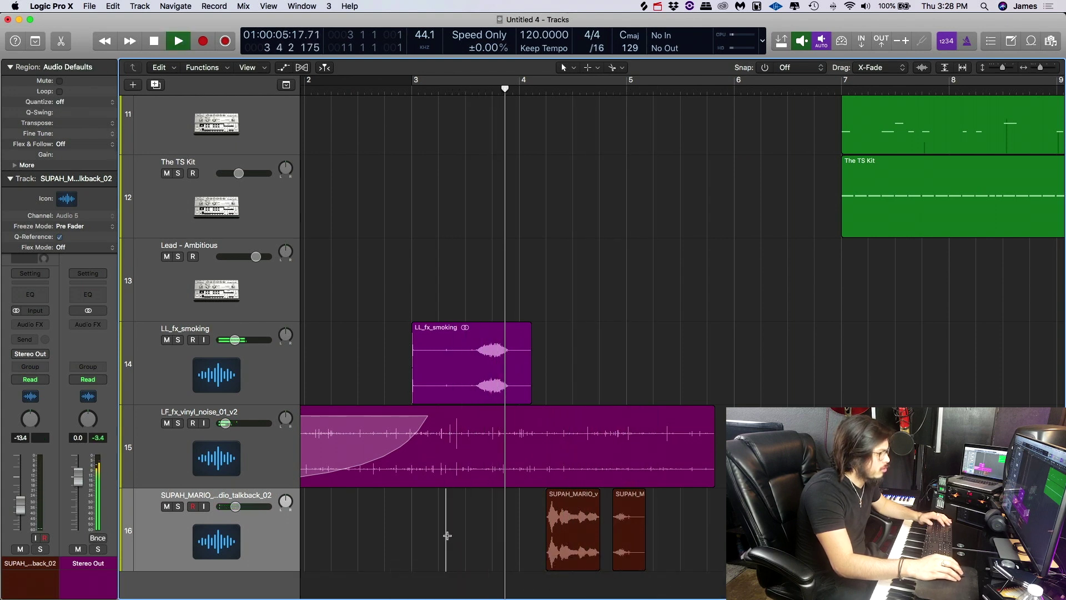
# - Set the cycle range around the talkback pieces, from early bar 3 to just past bar 6
pyautogui.moveTo(438, 537); pyautogui.dragTo(751, 550)
pyautogui.press('super+u')
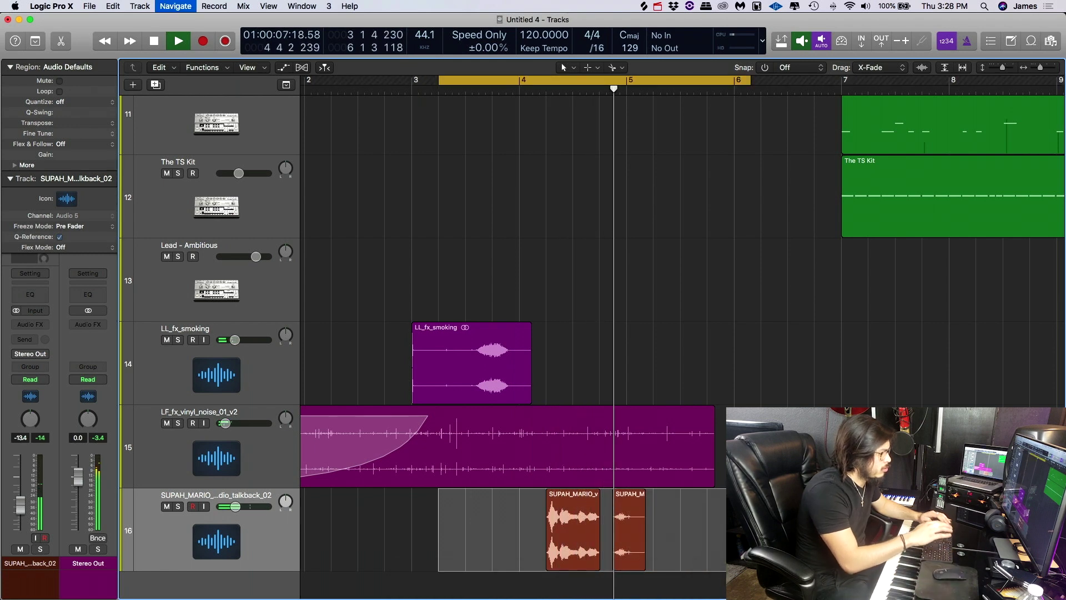
pyautogui.press('space')
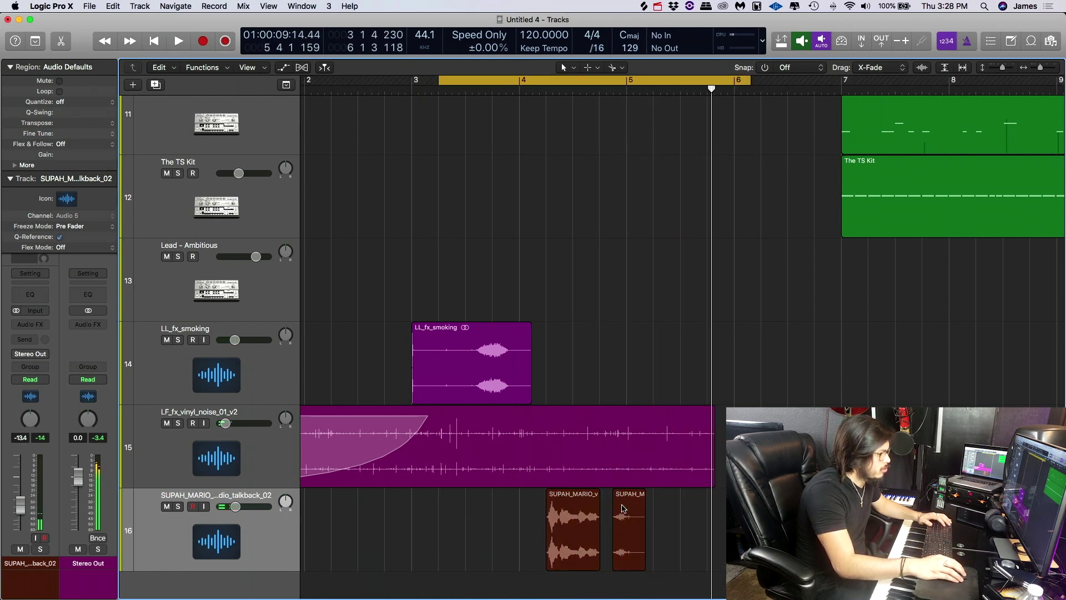
# - Nudge the second talkback piece a touch earlier and play the intro with all tracks in view
pyautogui.moveTo(621, 508); pyautogui.dragTo(620, 508)
pyautogui.press('space')
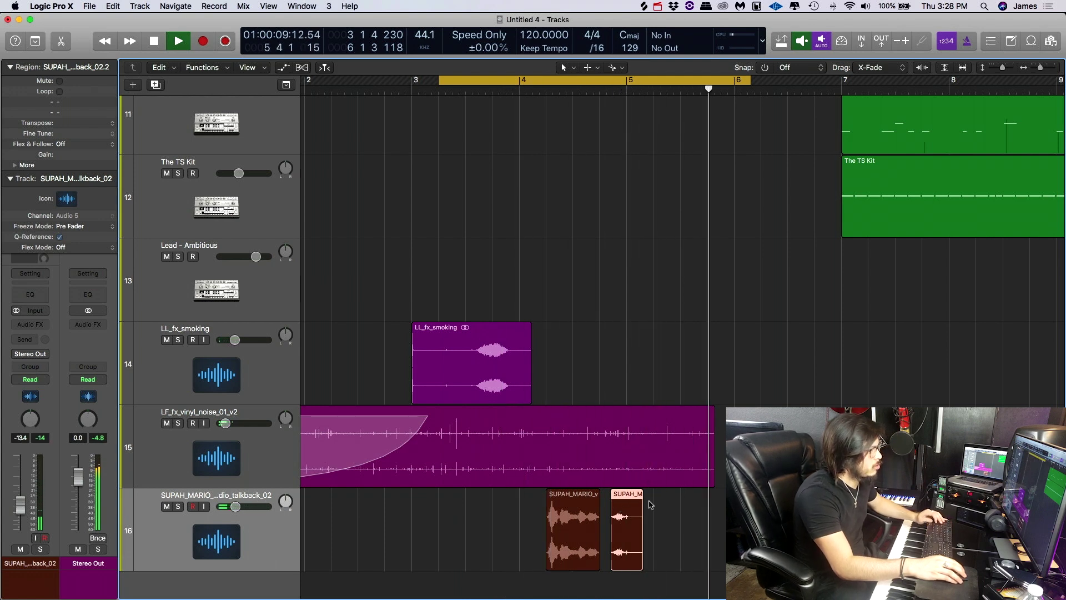
pyautogui.press('super+Left')
pyautogui.press('super+Left')
pyautogui.press('super+Left')
pyautogui.press('super+Up')
pyautogui.press('super+Up')
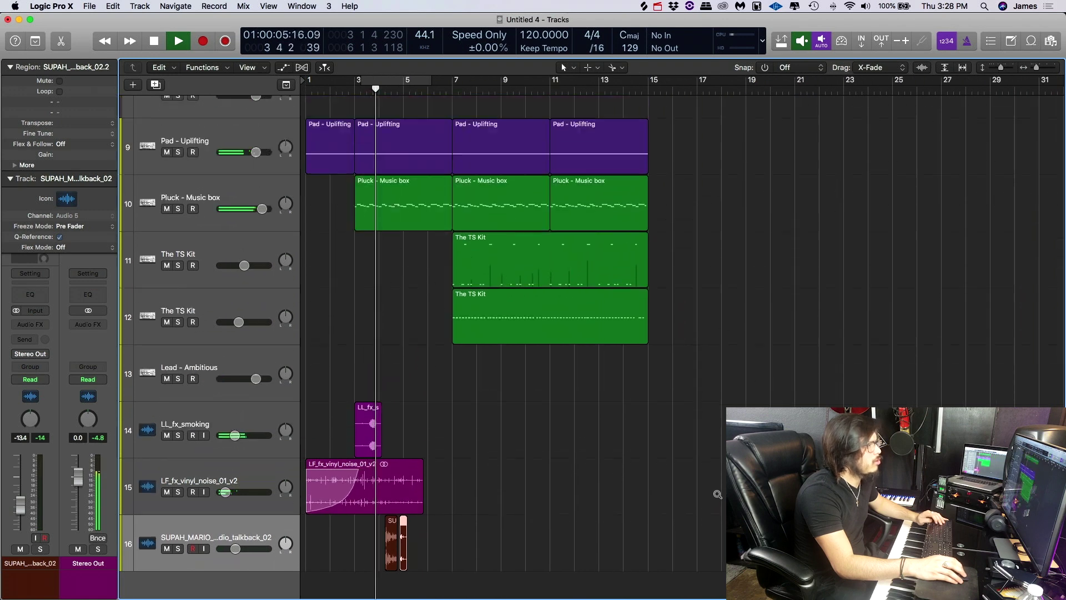
pyautogui.press('super+Left')
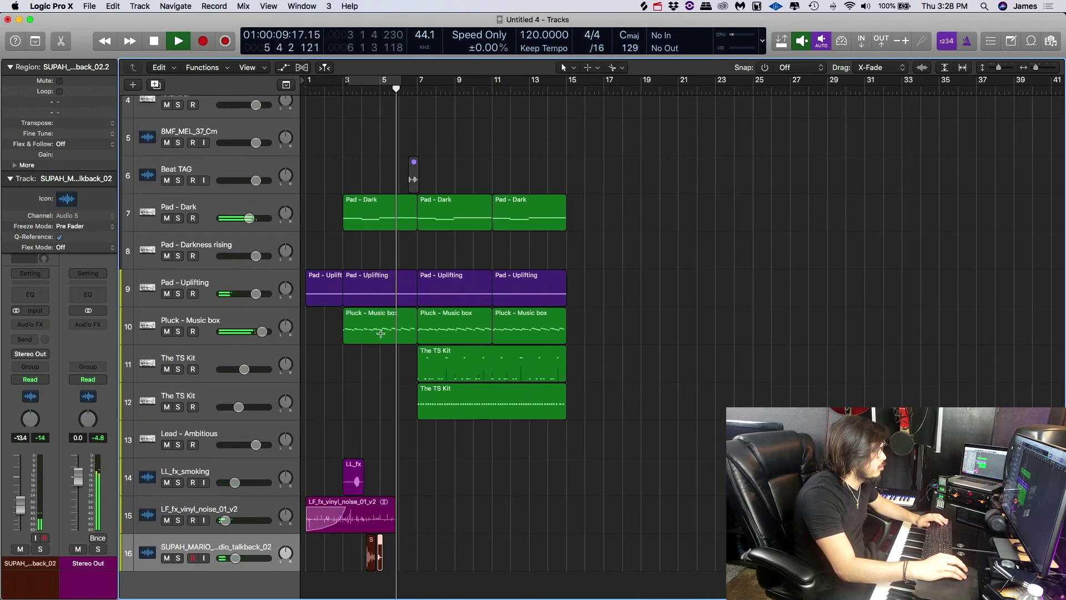
# - Assign the Mute tool as an alternate pointer tool and mute the Pad - Uplifting region at bars 3 to 7
pyautogui.click(372, 287)
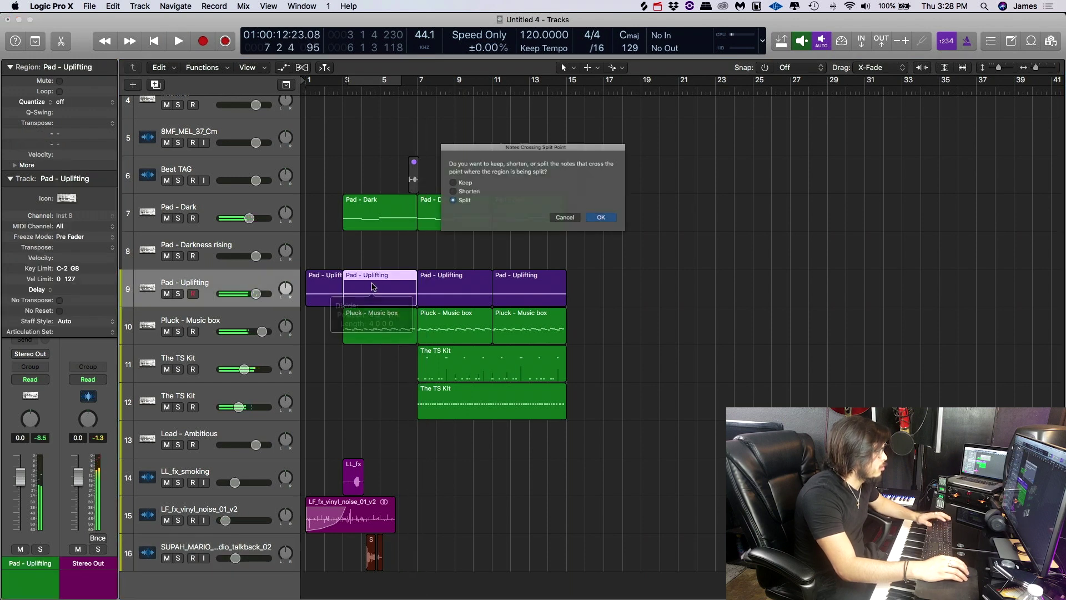
pyautogui.click(578, 225)
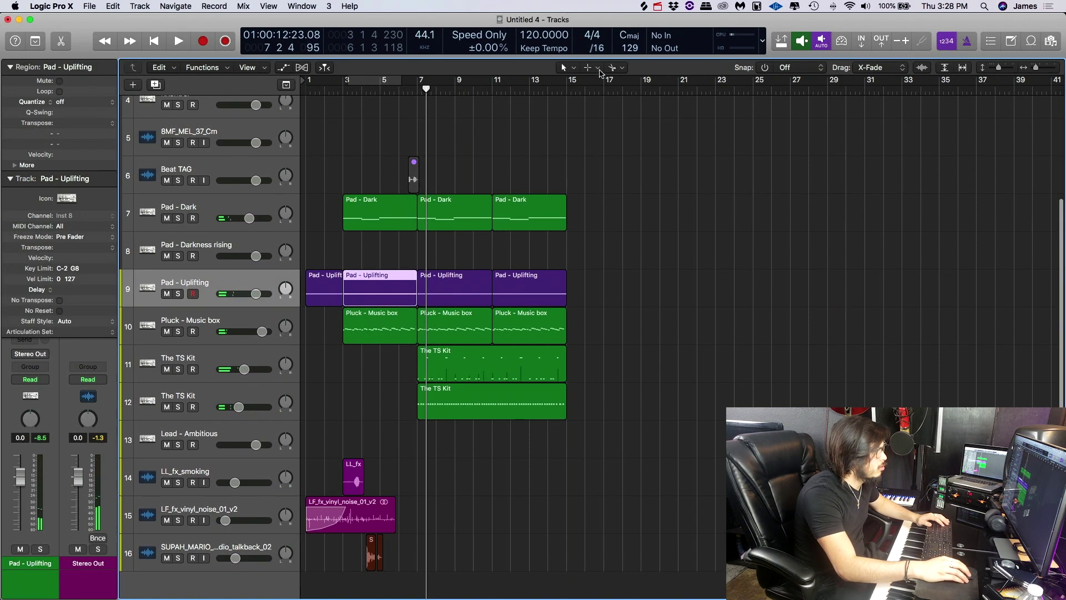
pyautogui.click(613, 67)
pyautogui.click(650, 182)
pyautogui.click(379, 280)
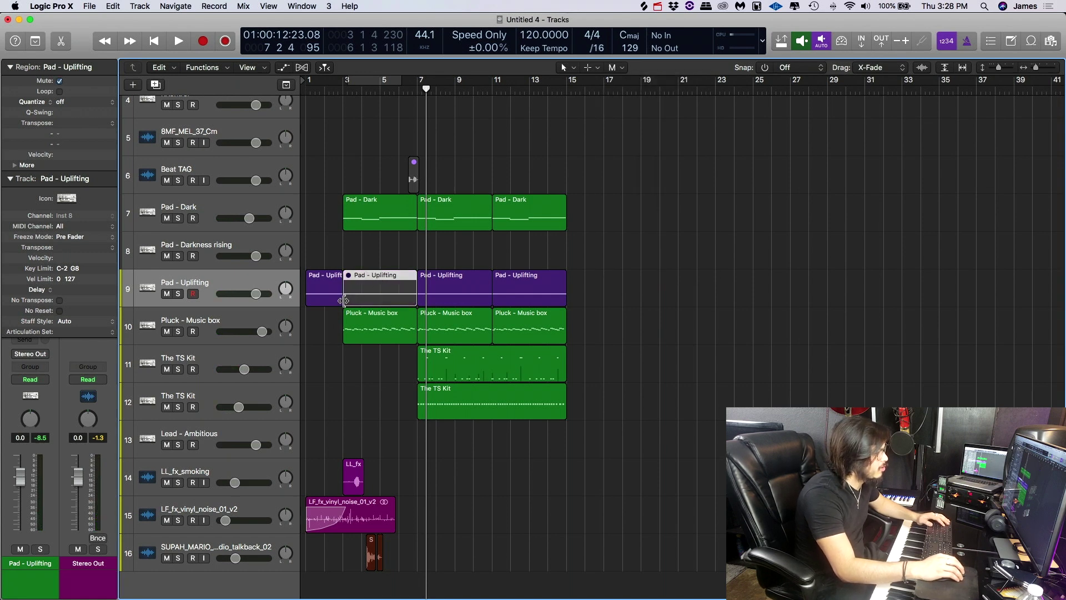
# - Play from the beginning and mute the Pad - Uplifting region as playback reaches bar 3
pyautogui.press('Return')
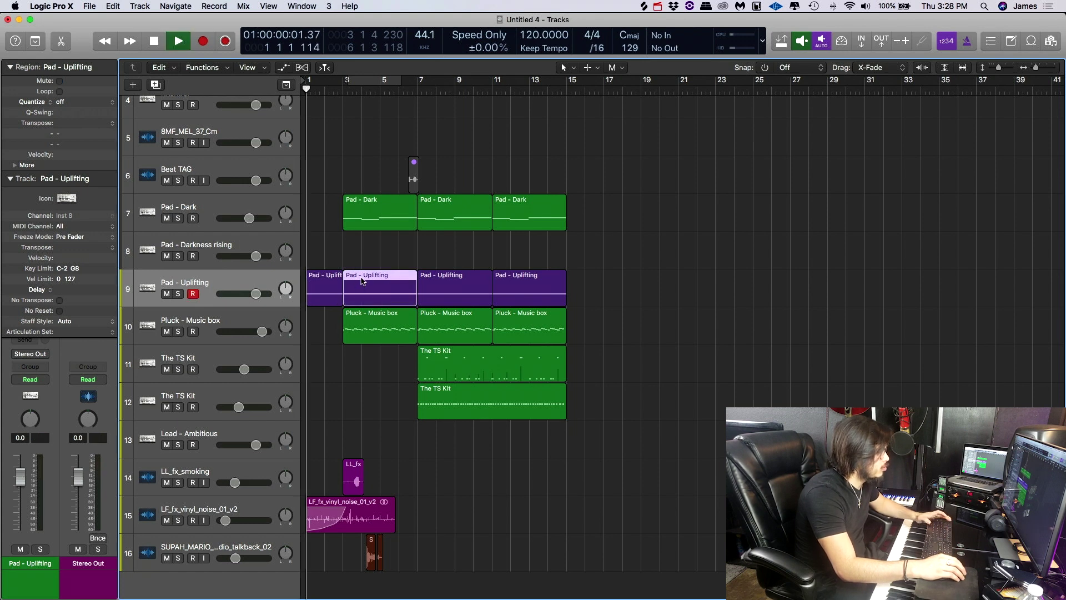
pyautogui.press('super+Down')
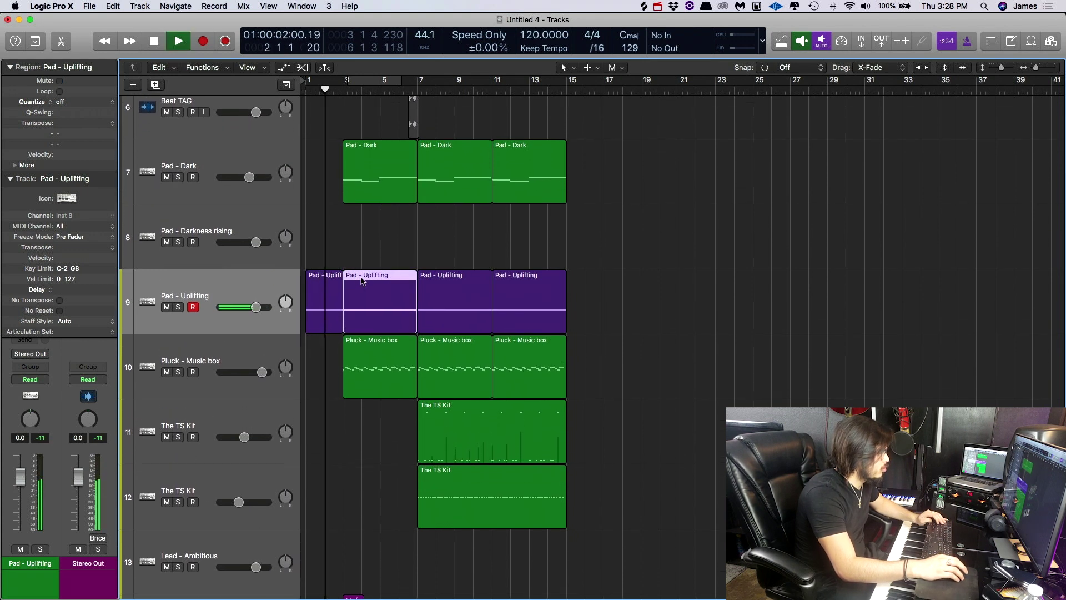
pyautogui.click(361, 280)
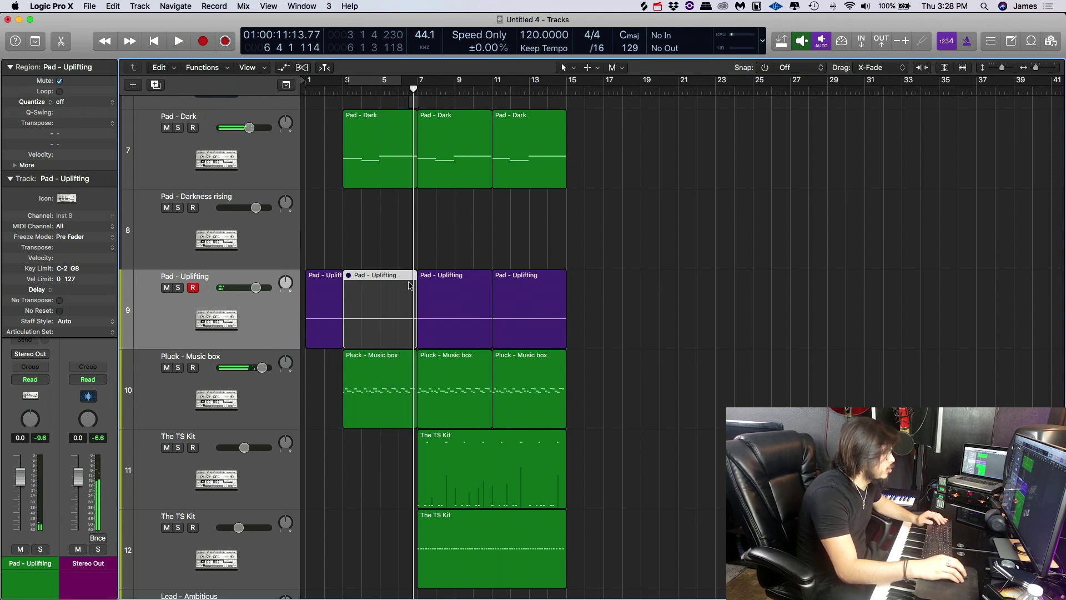
# - Unmute all four Pad - Uplifting regions and bounce them in place to a new track named Thriller Pad FX Audio, muting the source
pyautogui.moveTo(584, 286); pyautogui.dragTo(326, 286)
pyautogui.hotkey('ctrl', 'm')
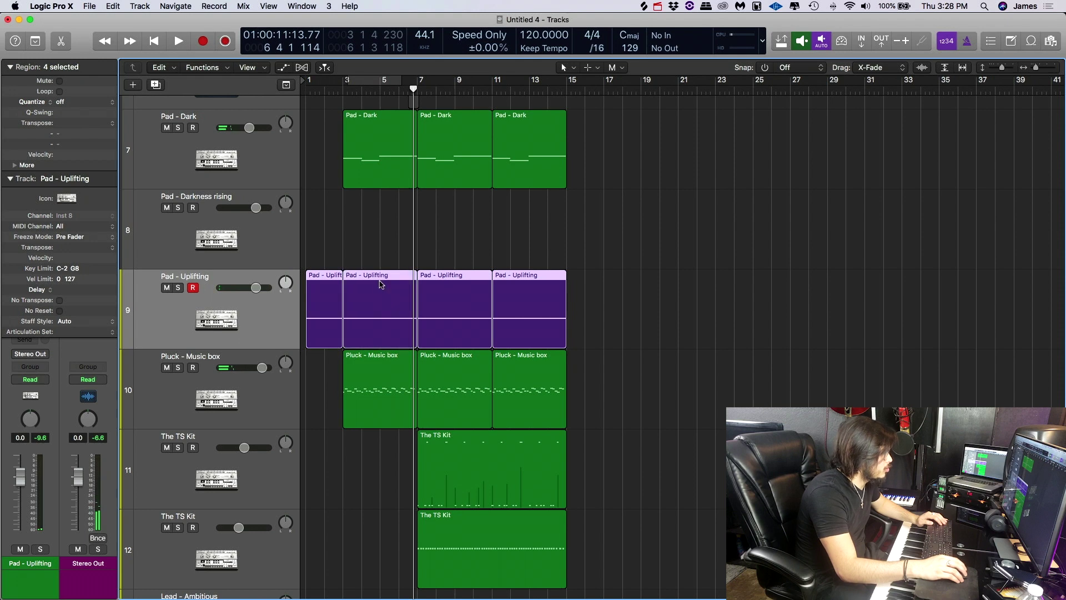
pyautogui.hotkey('ctrl', 'b')
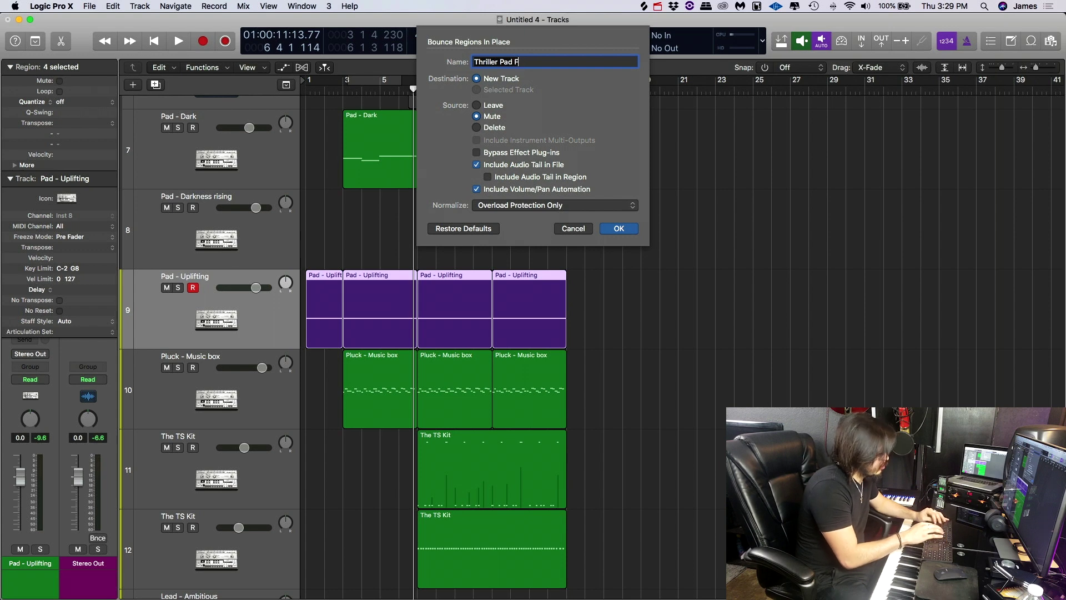
pyautogui.write('X Audio')
pyautogui.press('Return')
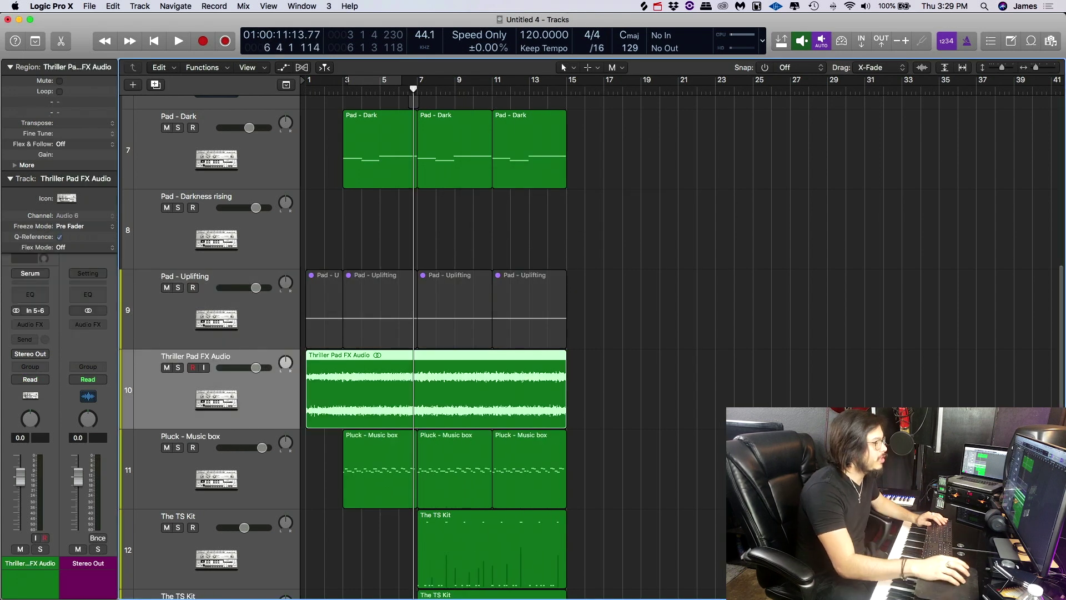
# - Split the Thriller Pad FX Audio region at bars 3 and 7 and set the middle piece's gain to -12.3 dB
pyautogui.moveTo(342, 413); pyautogui.dragTo(414, 398)
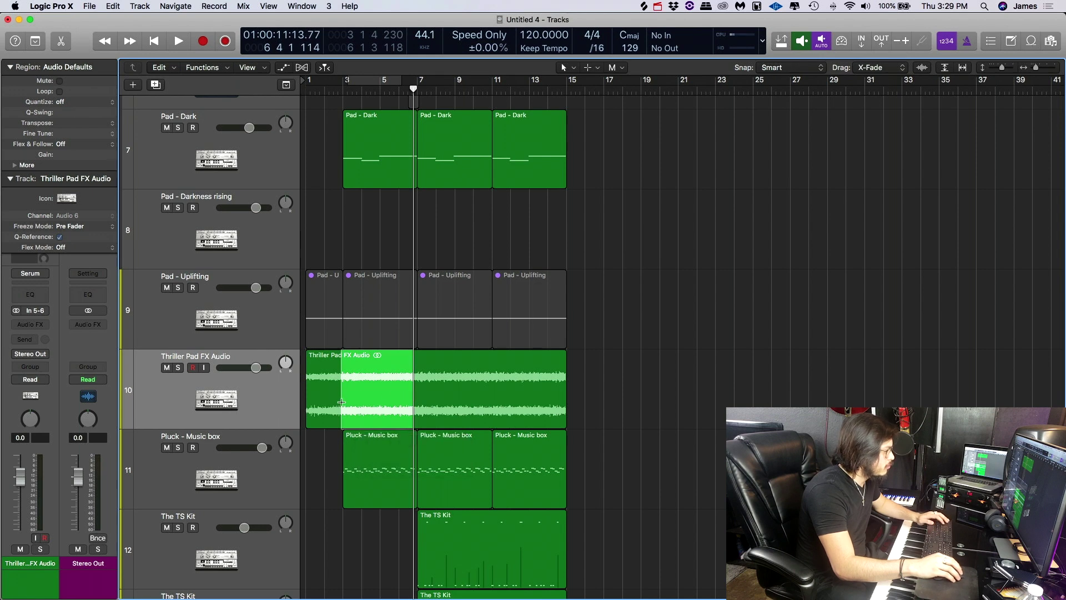
pyautogui.moveTo(342, 402); pyautogui.dragTo(413, 398)
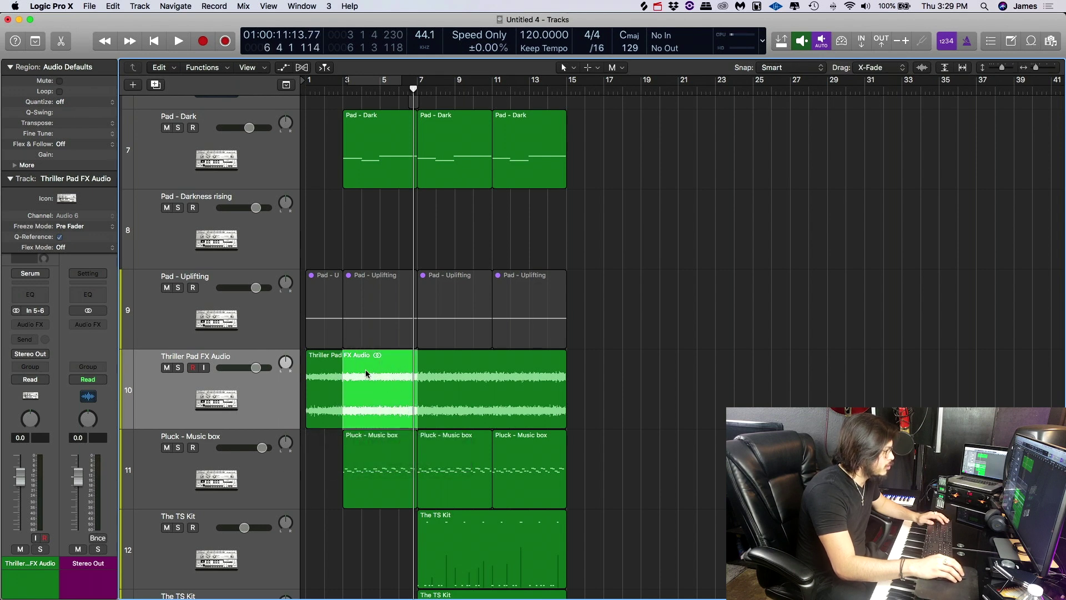
pyautogui.click(367, 373)
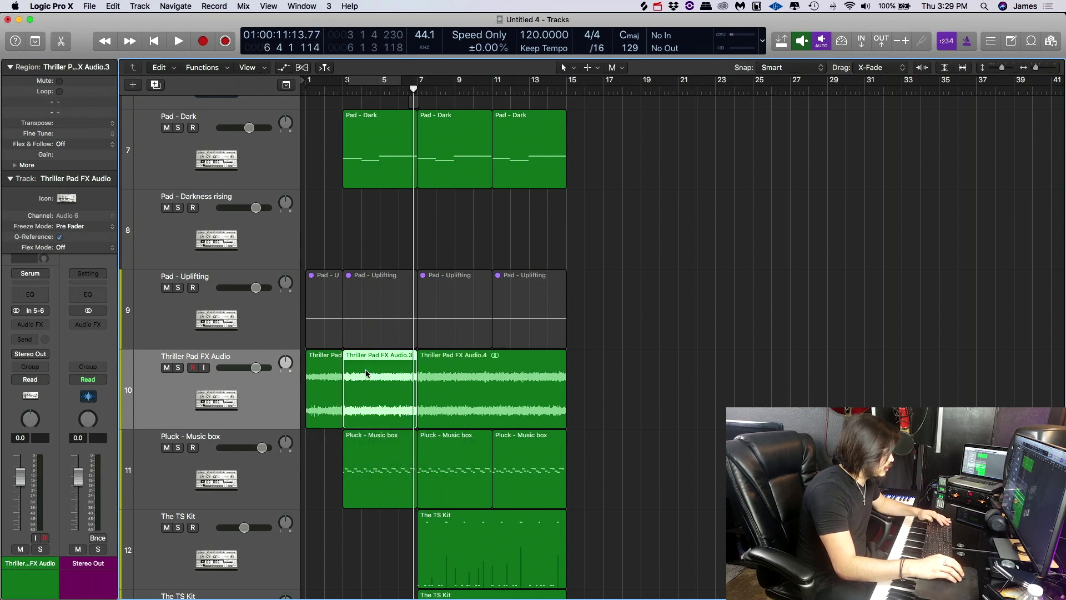
pyautogui.hotkey('alt', 'r')
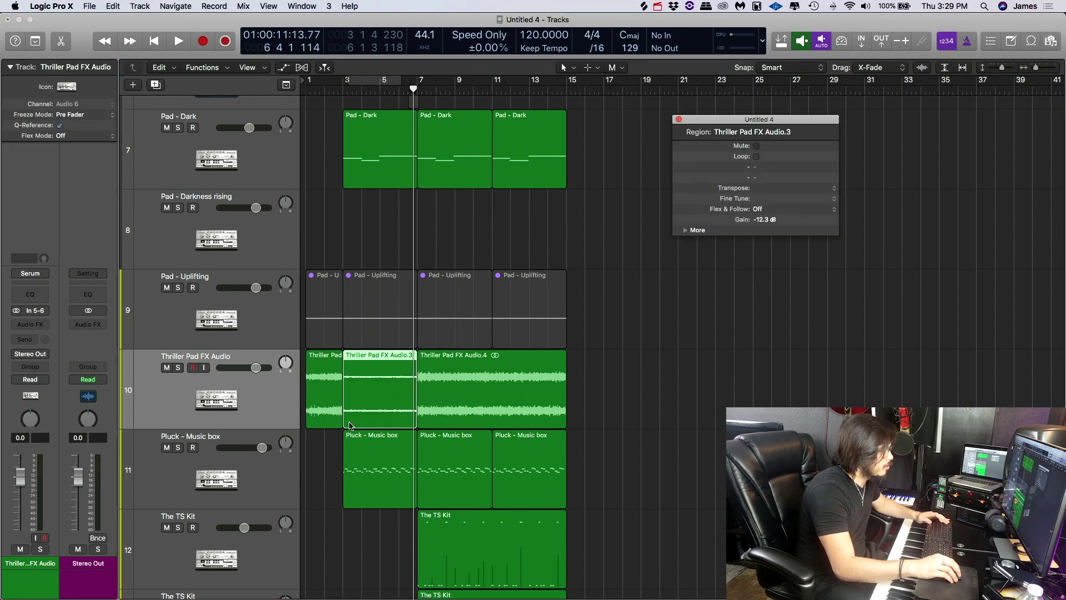
# - Play the arrangement from bar 2 and set the gain of the Thriller Pad FX Audio piece starting at bar 7 to -2.4 dB
pyautogui.click(330, 410)
pyautogui.press('space')
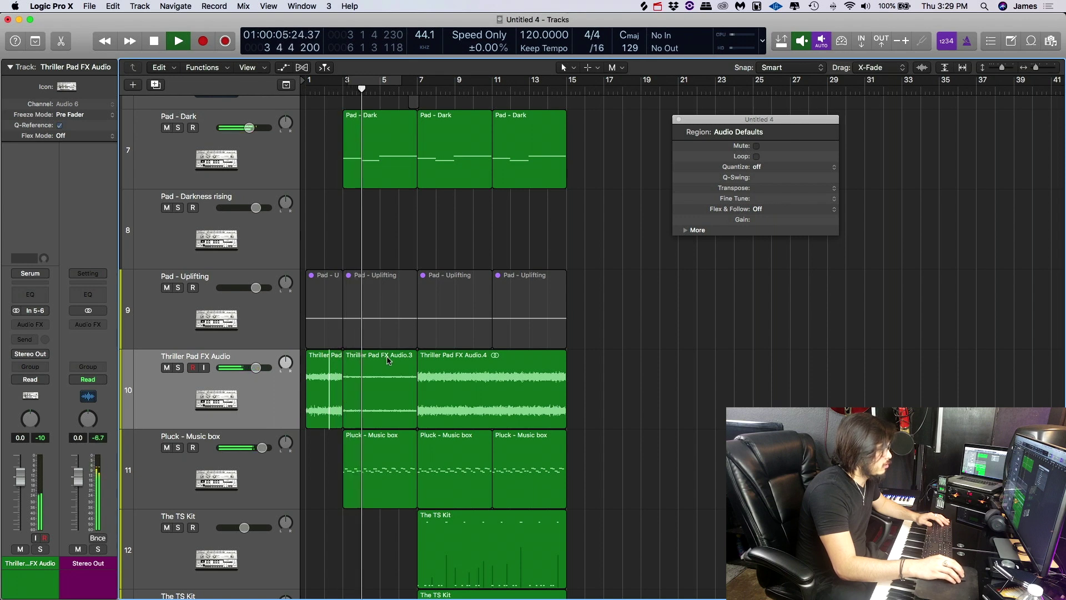
pyautogui.click(443, 375)
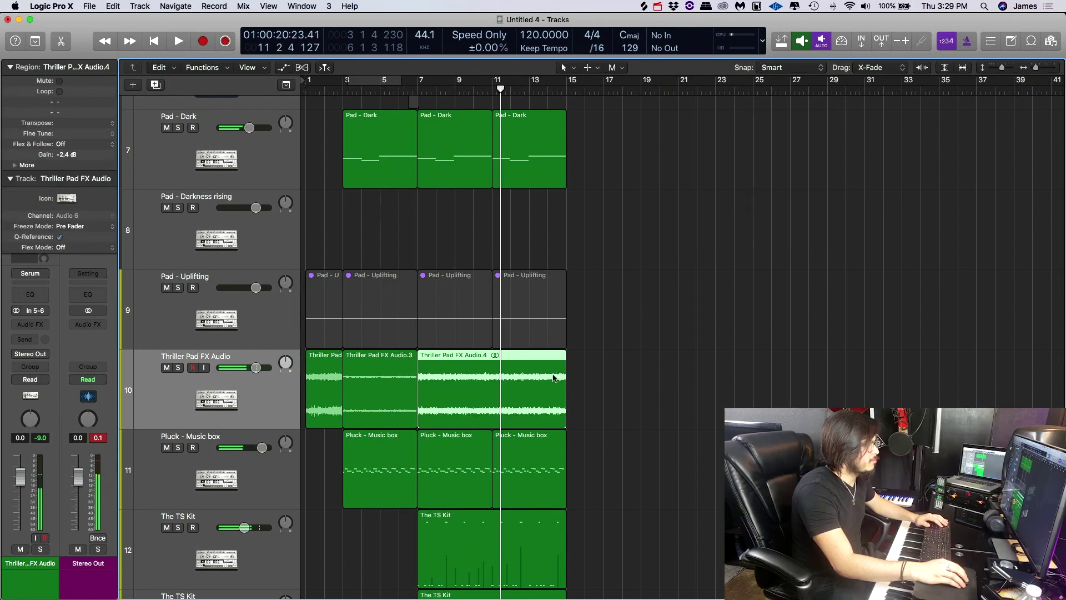
pyautogui.click(584, 376)
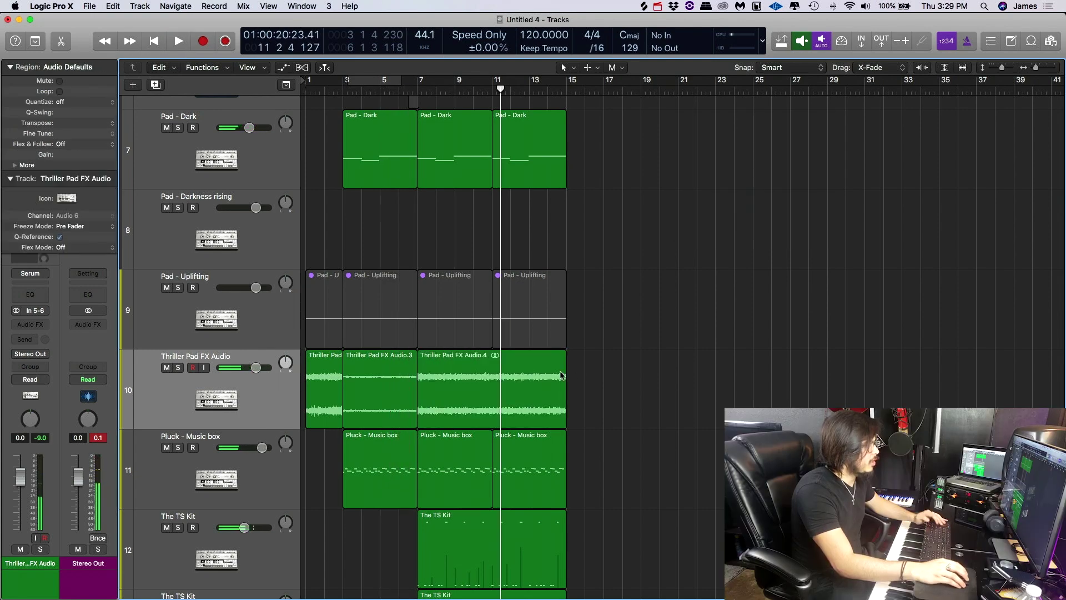
# - Add a new instrument track below Pad - Dark and load ES2 in place of Serum
pyautogui.keyDown('ctrl'); pyautogui.keyDown('alt'); pyautogui.click(558, 374); pyautogui.keyUp('alt'); pyautogui.keyUp('ctrl')
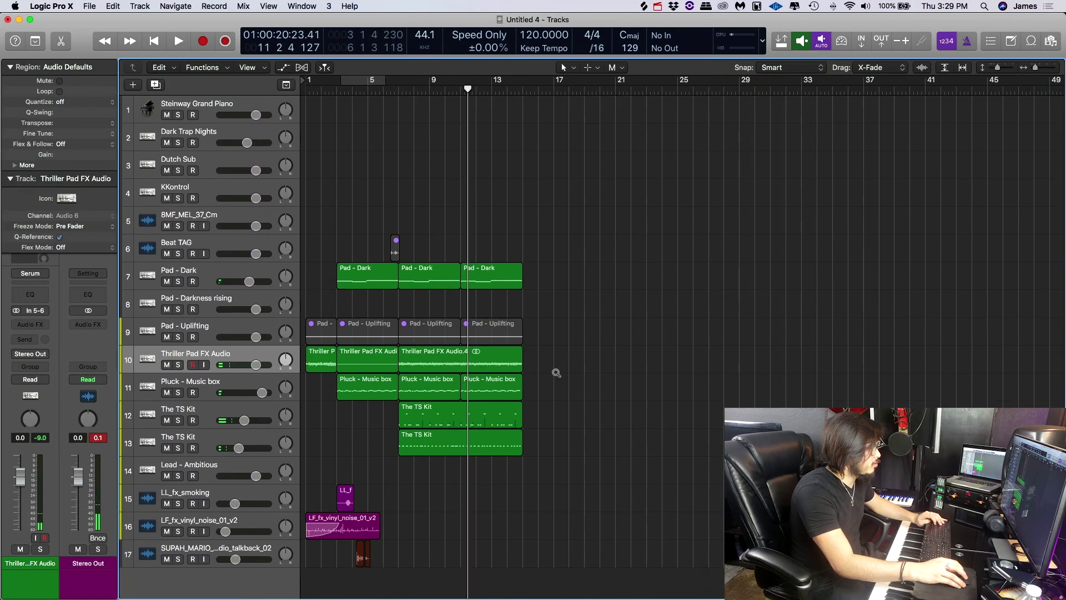
pyautogui.keyDown('ctrl'); pyautogui.keyDown('alt'); pyautogui.click(556, 372); pyautogui.keyUp('alt'); pyautogui.keyUp('ctrl')
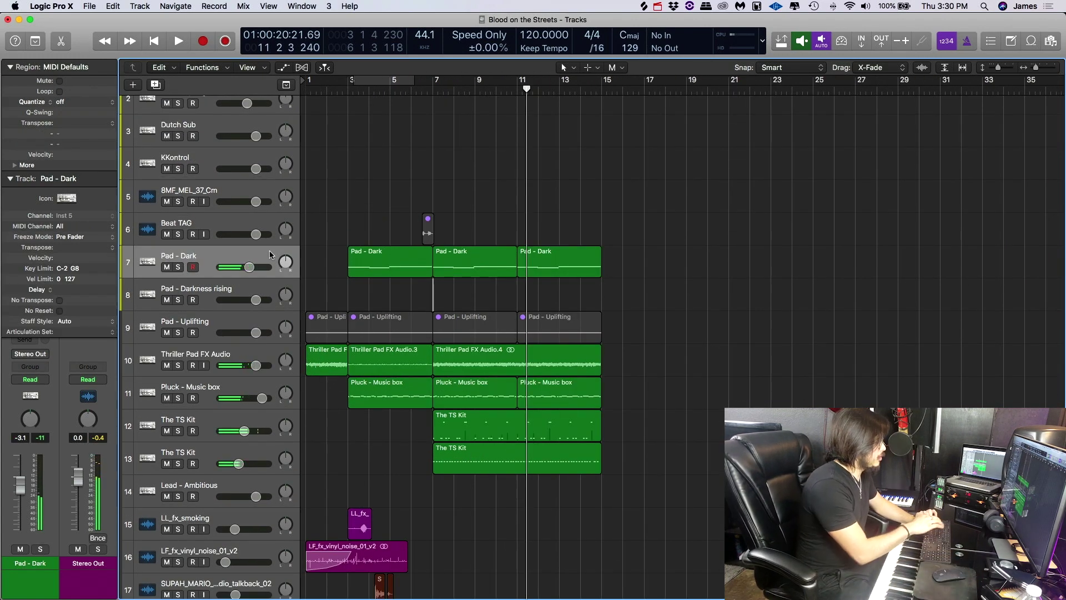
pyautogui.press('super+d')
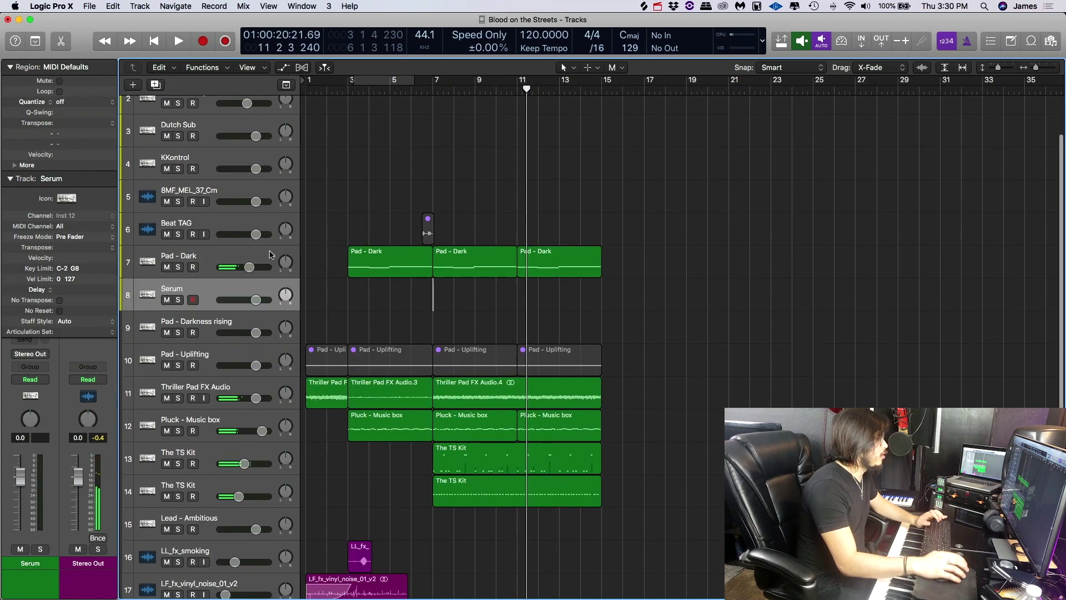
pyautogui.click(10, 178)
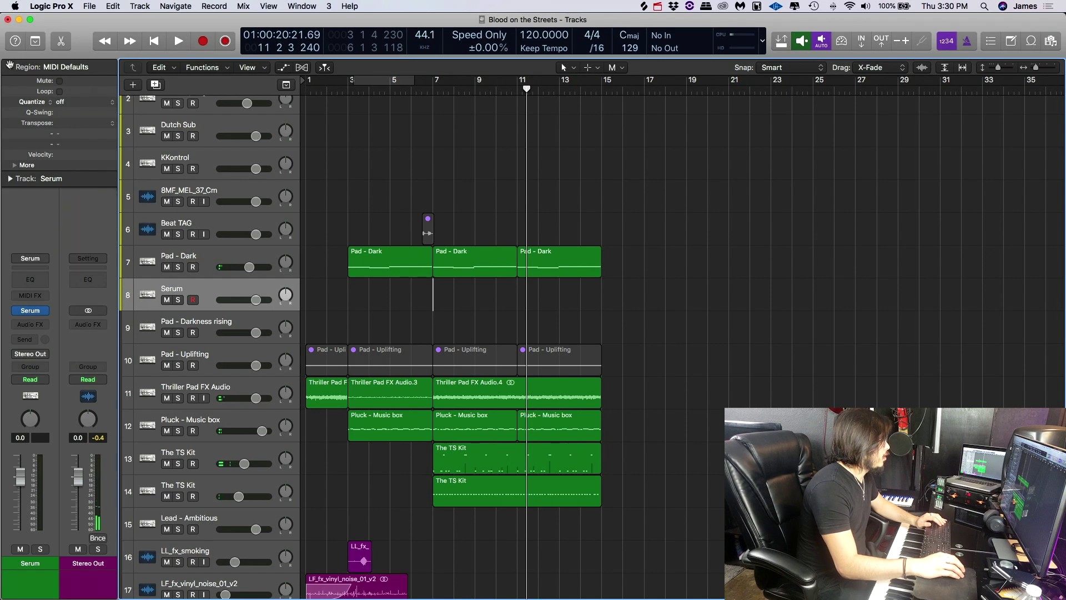
pyautogui.click(10, 67)
pyautogui.click(47, 310)
pyautogui.click(166, 311)
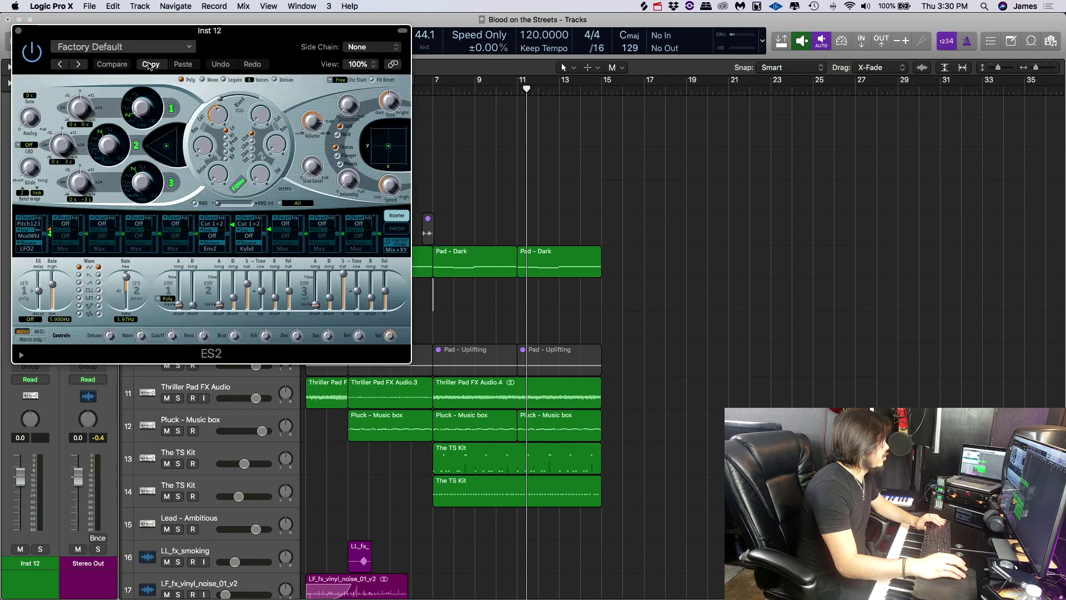
# - Load the Mtro 808 preset in ES2 and move the plug-in window clear of the track list and regions
pyautogui.click(122, 47)
pyautogui.click(147, 267)
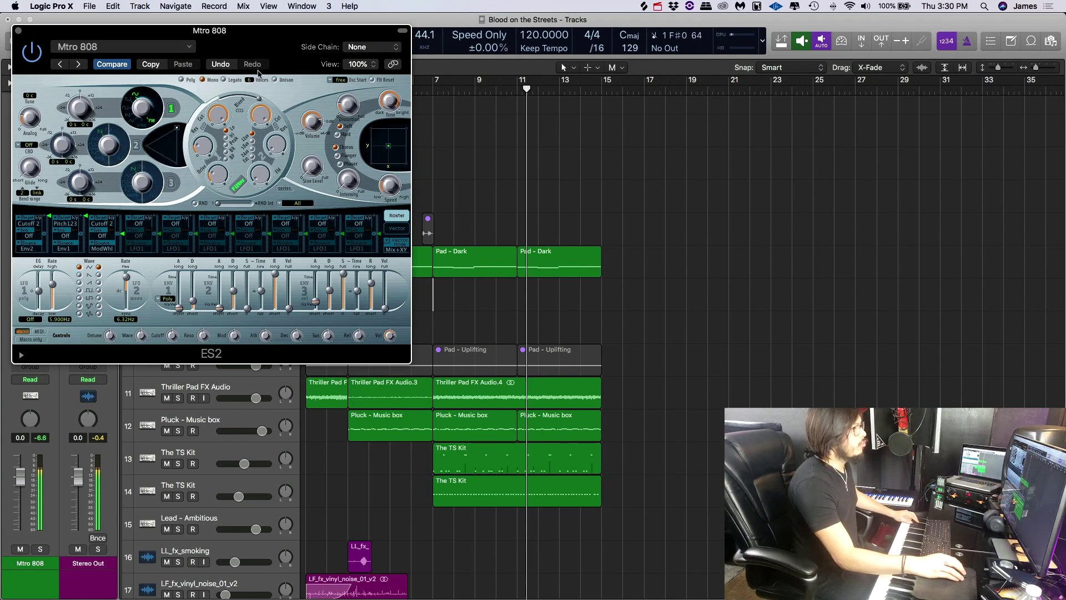
pyautogui.moveTo(250, 46); pyautogui.dragTo(879, 110)
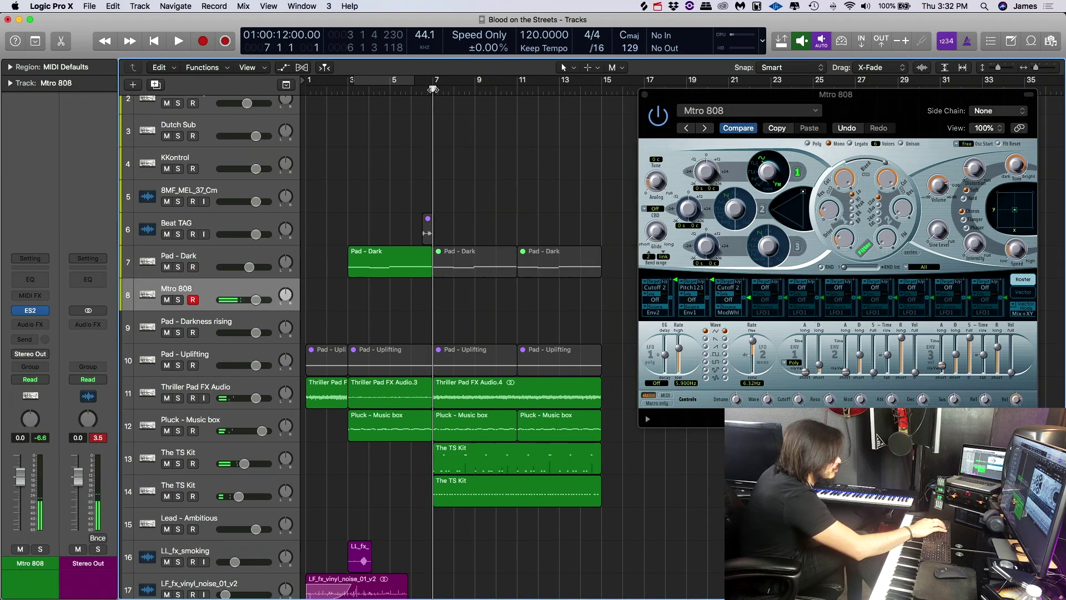
# - Record an Mtro 808 bass part from bar 7 to bar 15, shorten the region to end at bar 11 and repeat it
pyautogui.click(414, 89)
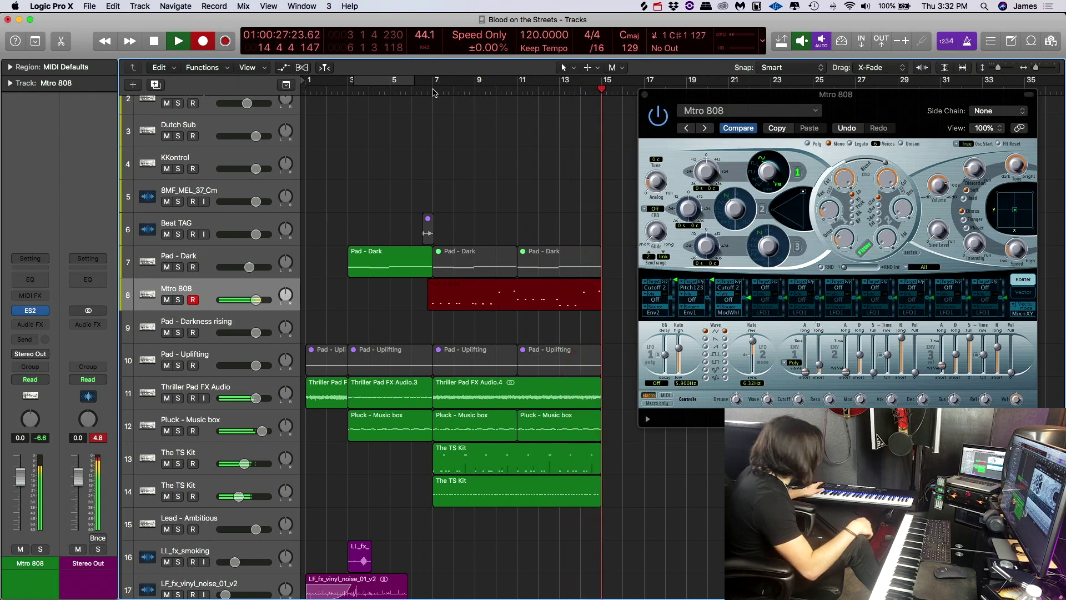
pyautogui.press('space')
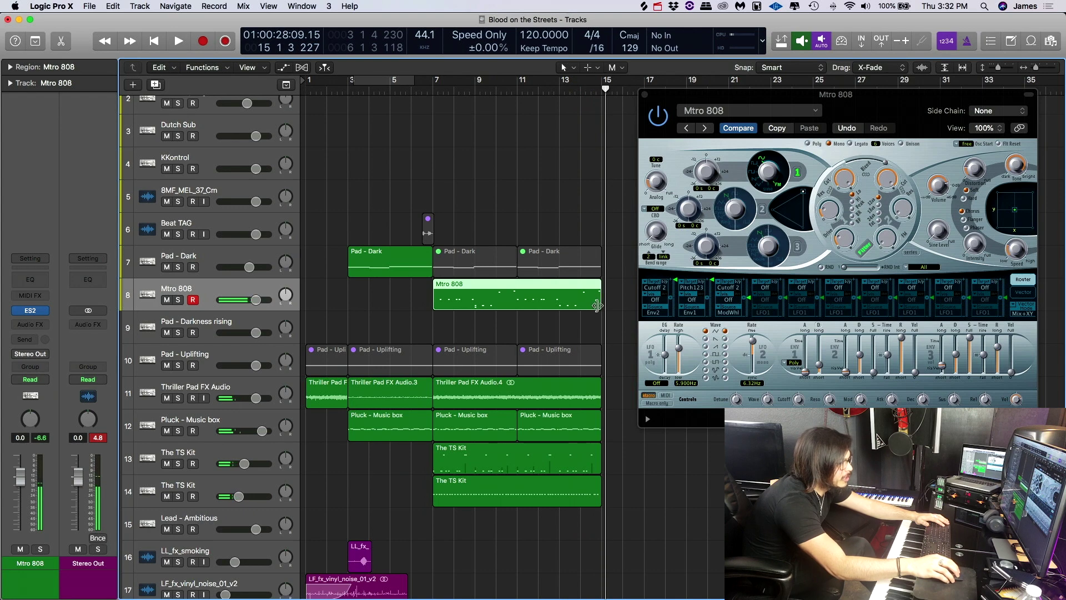
pyautogui.moveTo(597, 306); pyautogui.dragTo(518, 305)
pyautogui.press('super+r')
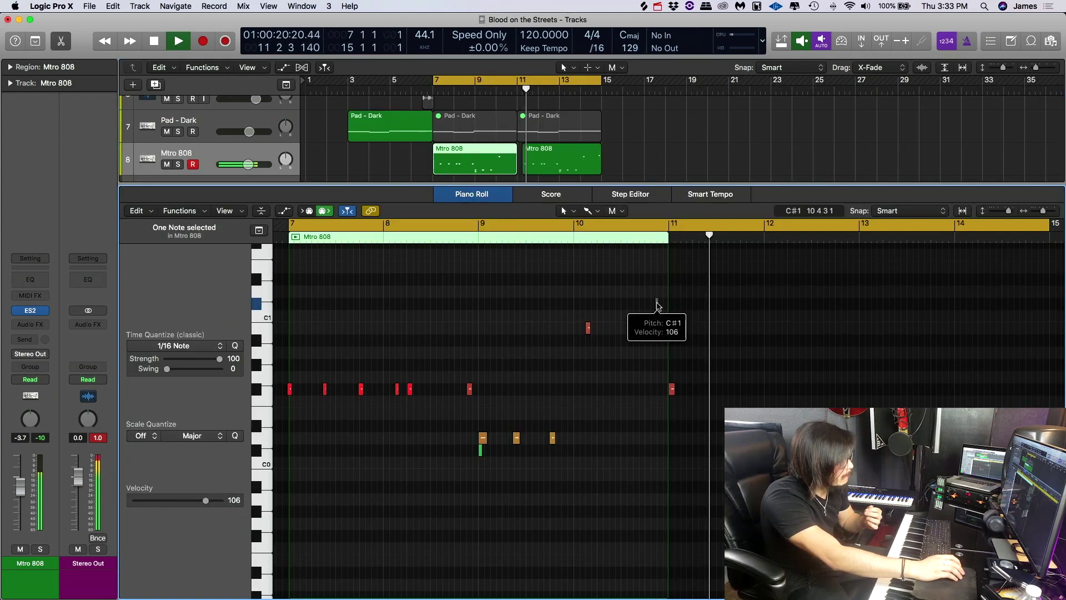
# - Audition the Mtro 808 notes from bar 7 and close the Piano Roll
pyautogui.press('space')
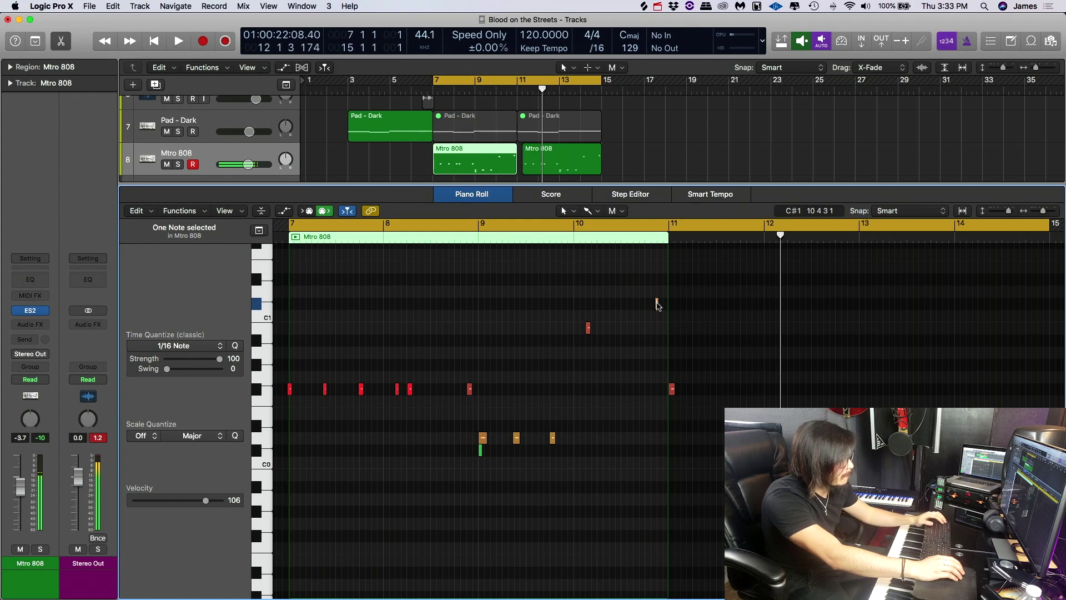
pyautogui.press('space')
pyautogui.press('e')
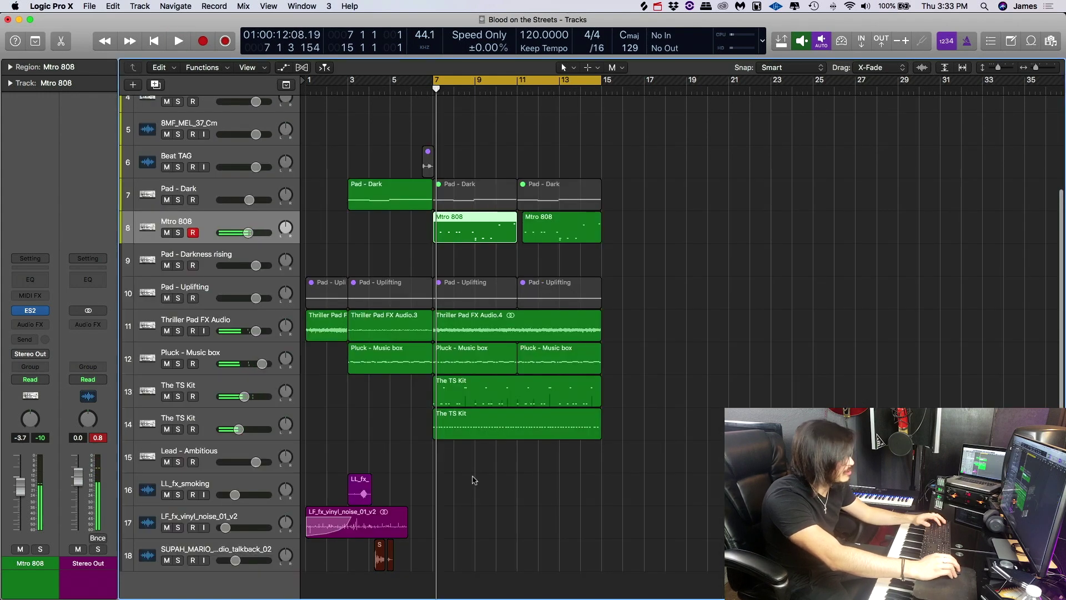
# - Change the Lead - Ambitious track's Serum preset to Lead - Breeze and record a lead part from bar 7 to bar 15
pyautogui.click(209, 459)
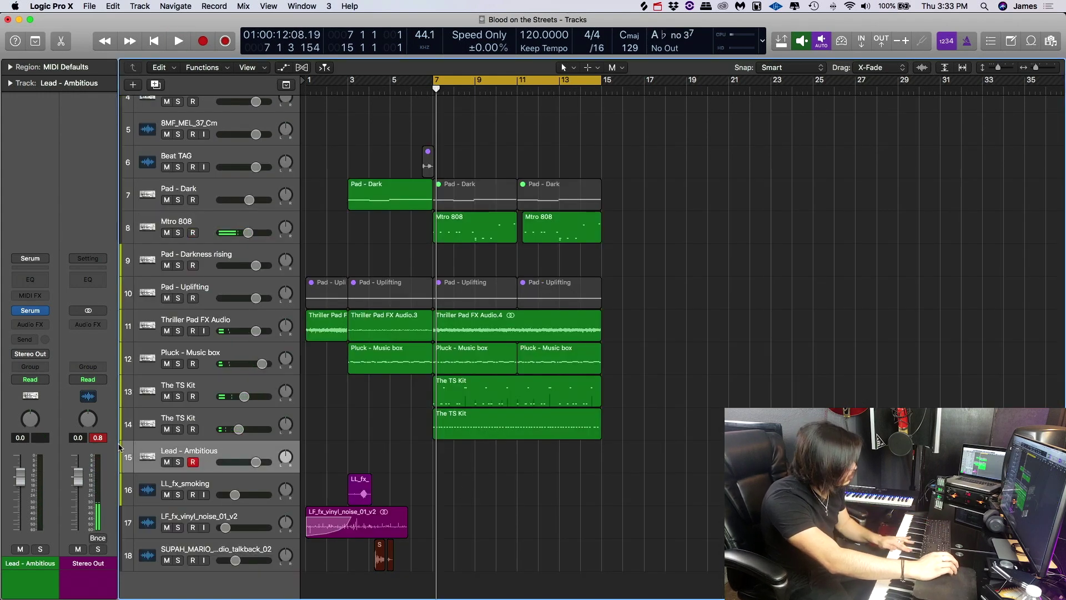
pyautogui.click(32, 311)
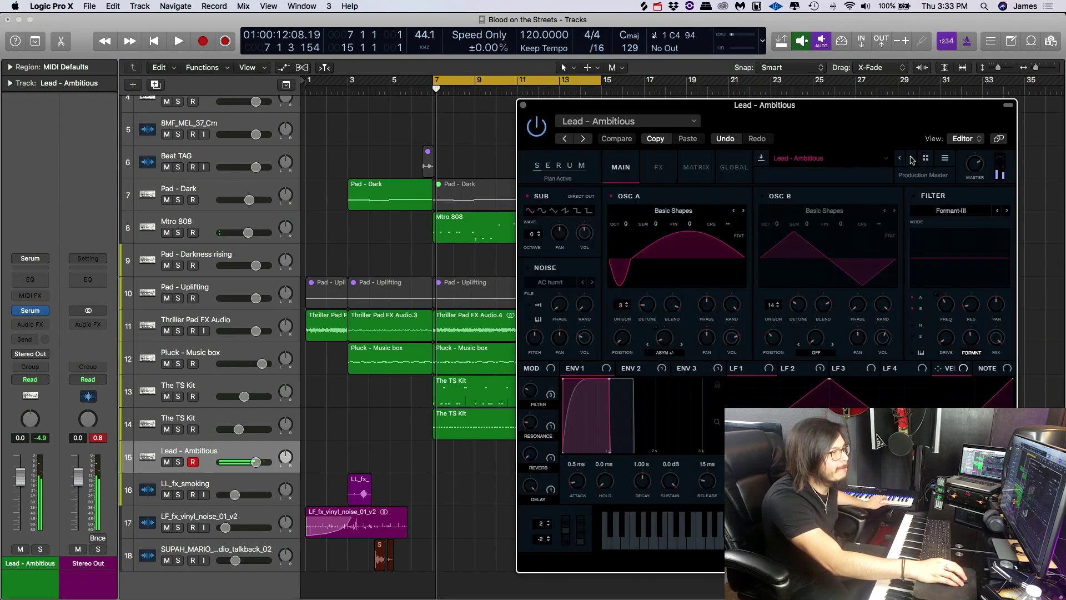
pyautogui.click(912, 160)
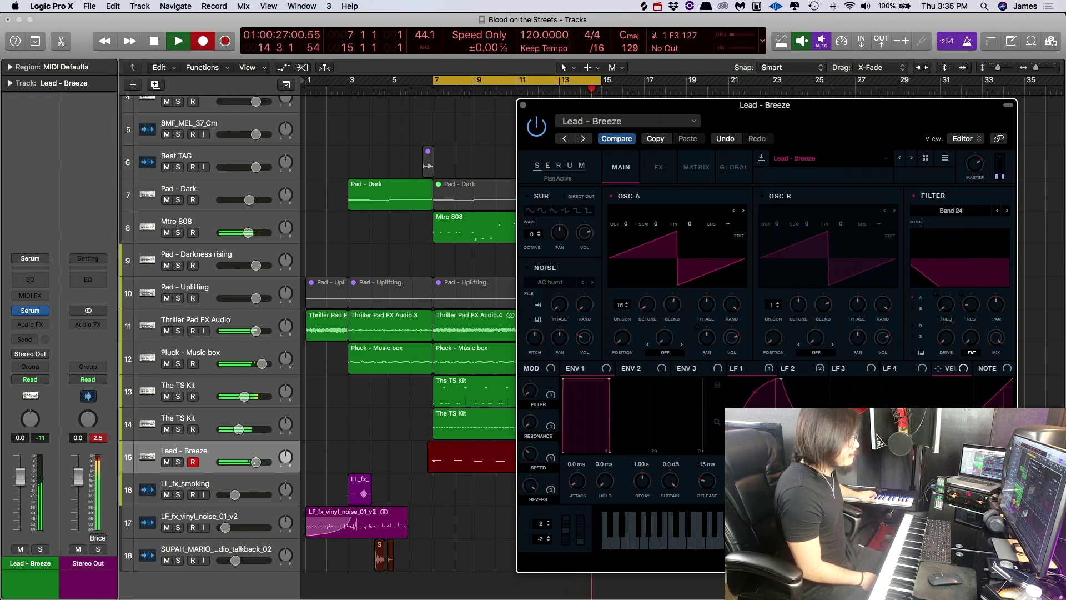
pyautogui.press('space')
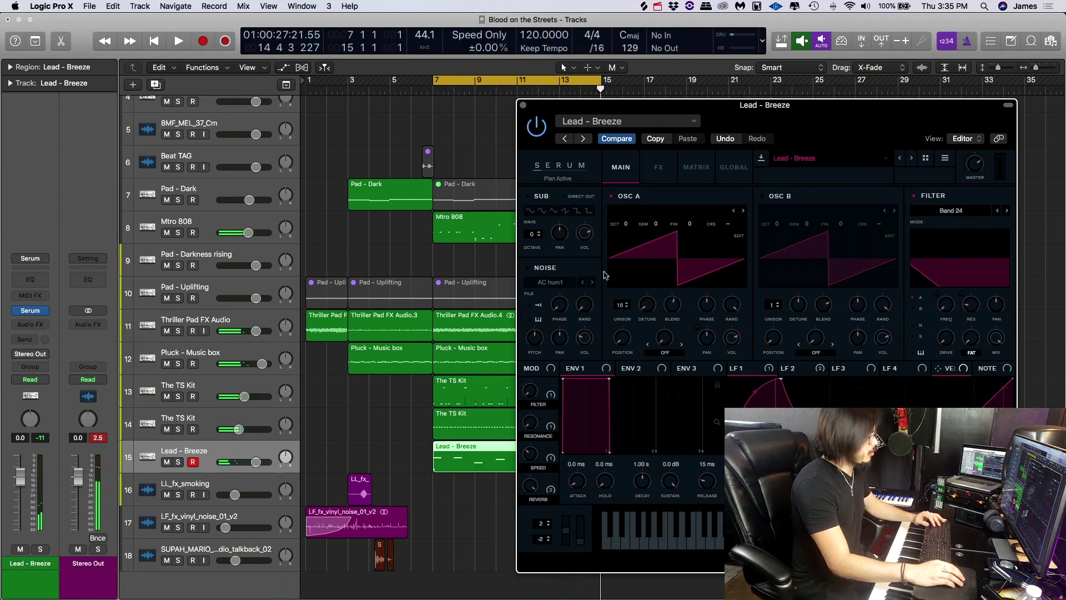
pyautogui.press('v')
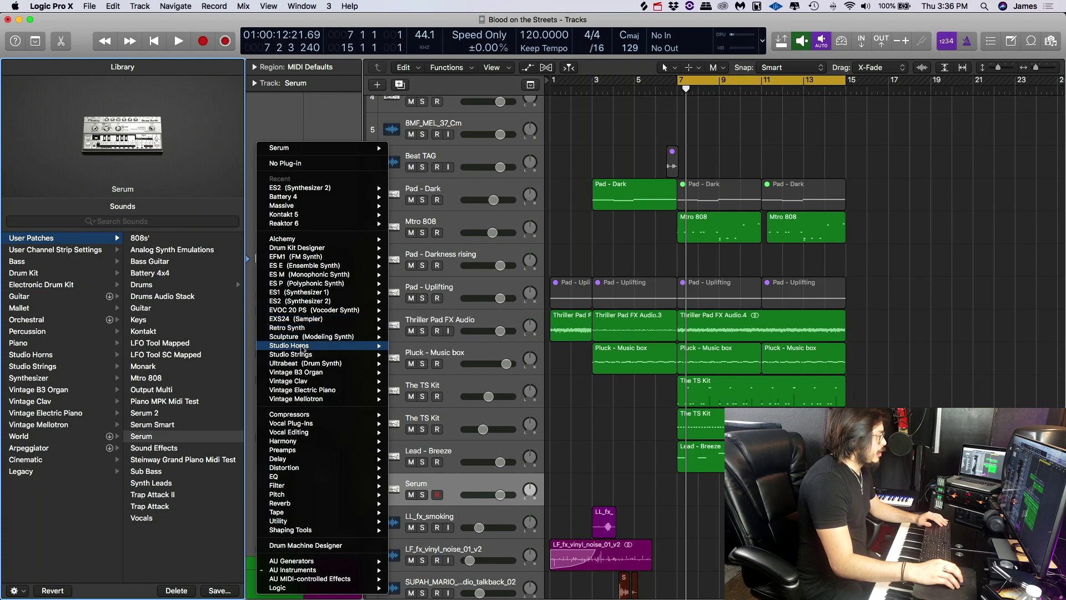
# - Replace Serum with the stereo Studio Strings instrument on the new track below Lead - Breeze
pyautogui.moveTo(304, 346)
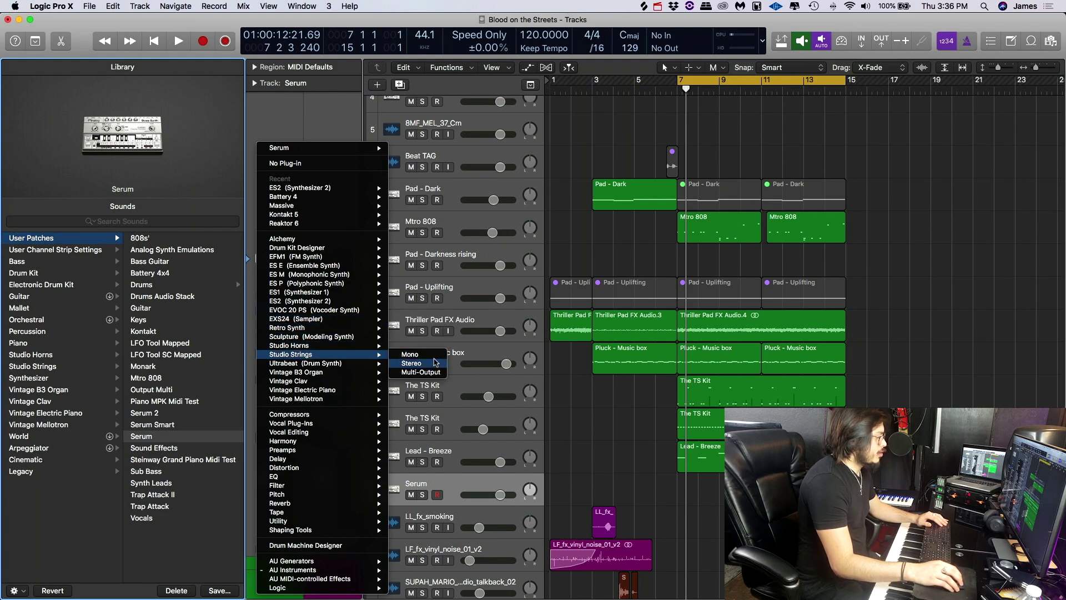
pyautogui.click(434, 364)
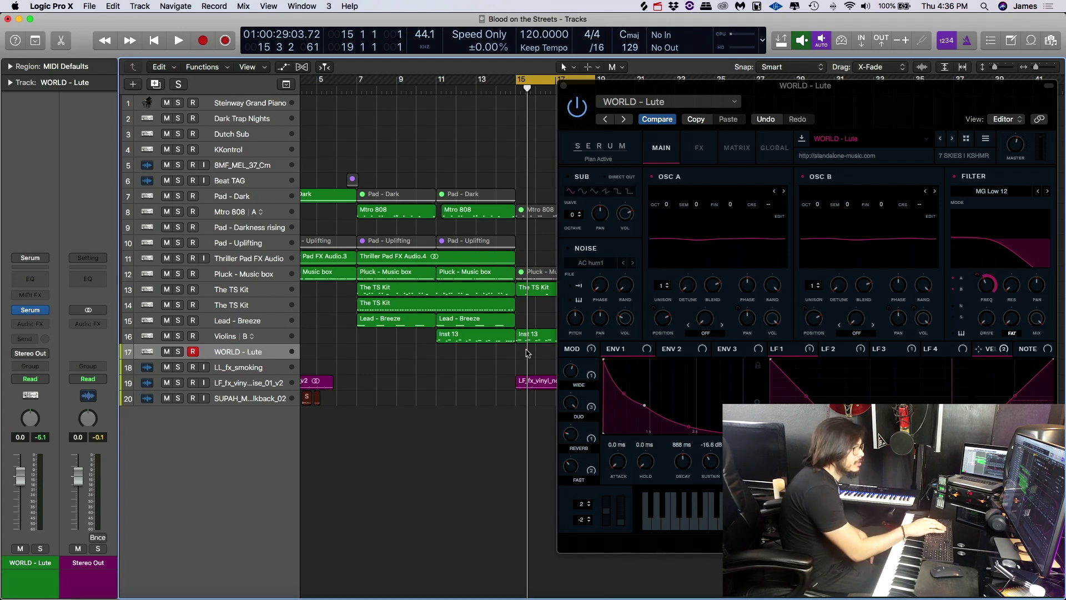
# - Record a WORLD - Lute part from bar 15 to bar 19 and play the arrangement back
pyautogui.press('space')
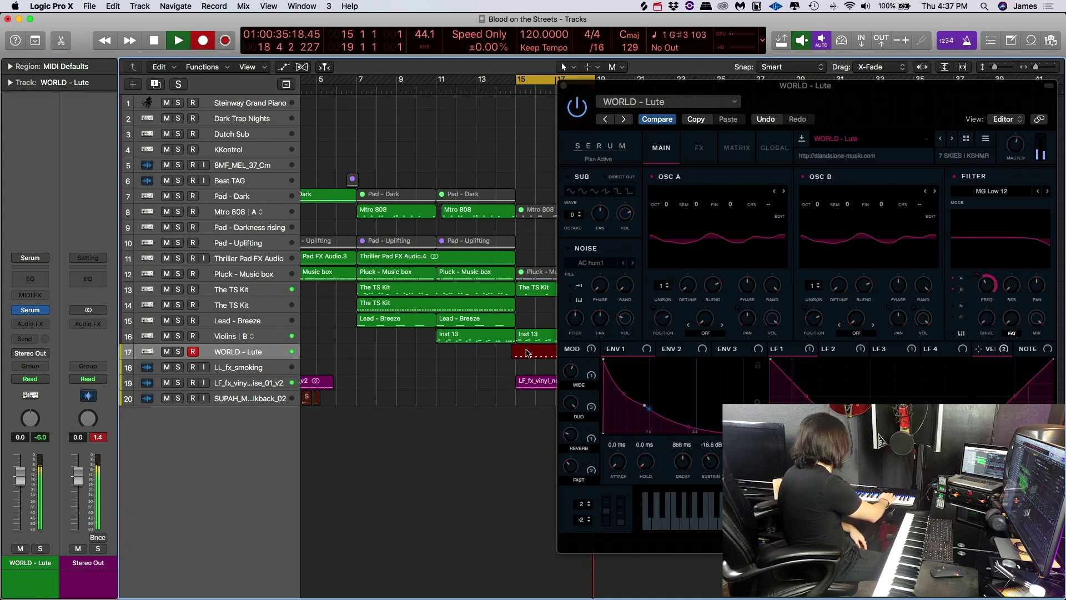
pyautogui.press('space')
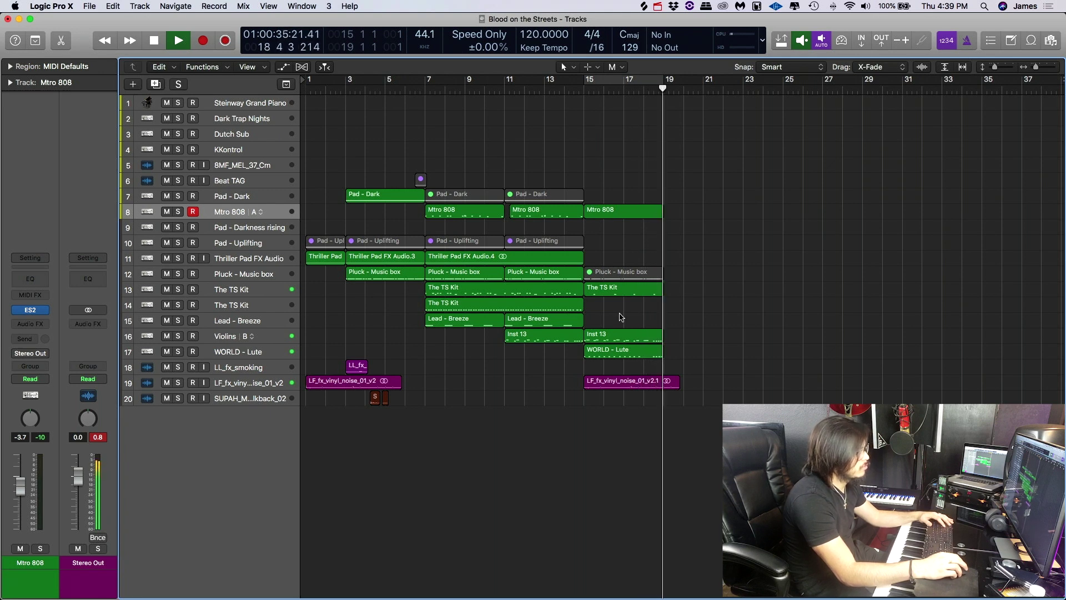
pyautogui.press('space')
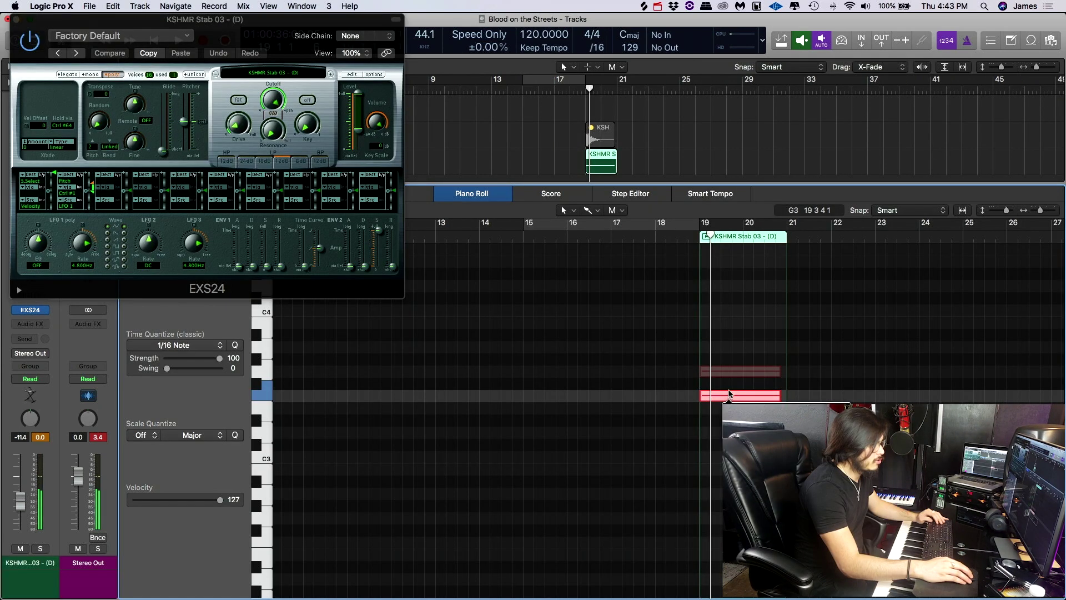
# - Move the KSHMR Stab 03 - (D) note at bar 19 to F#3, audition it in the arrangement and close the Piano Roll
pyautogui.moveTo(729, 393); pyautogui.dragTo(728, 381)
pyautogui.press('space')
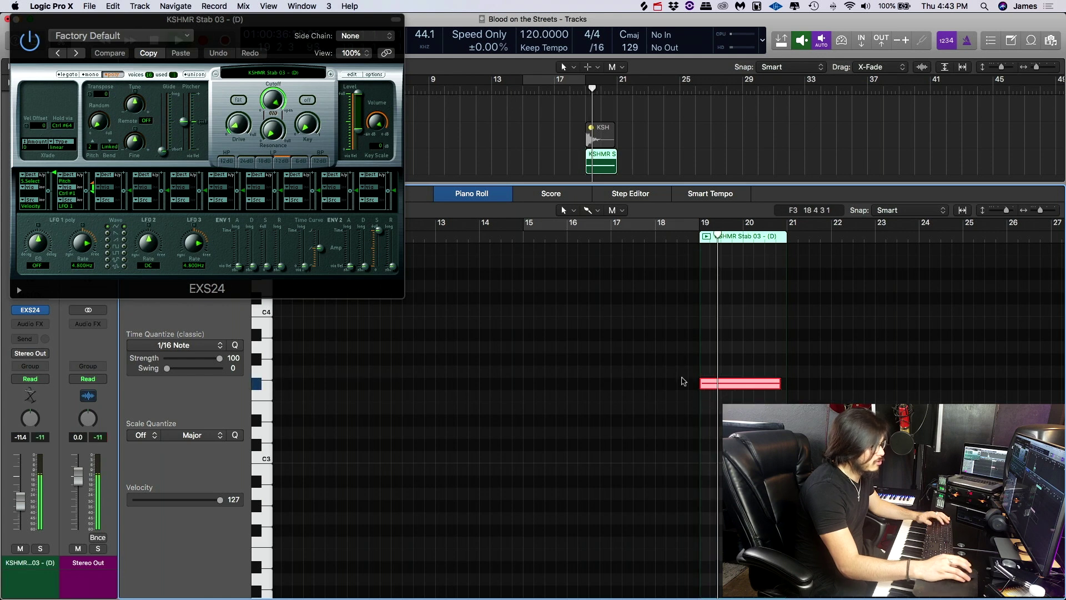
pyautogui.click(573, 157)
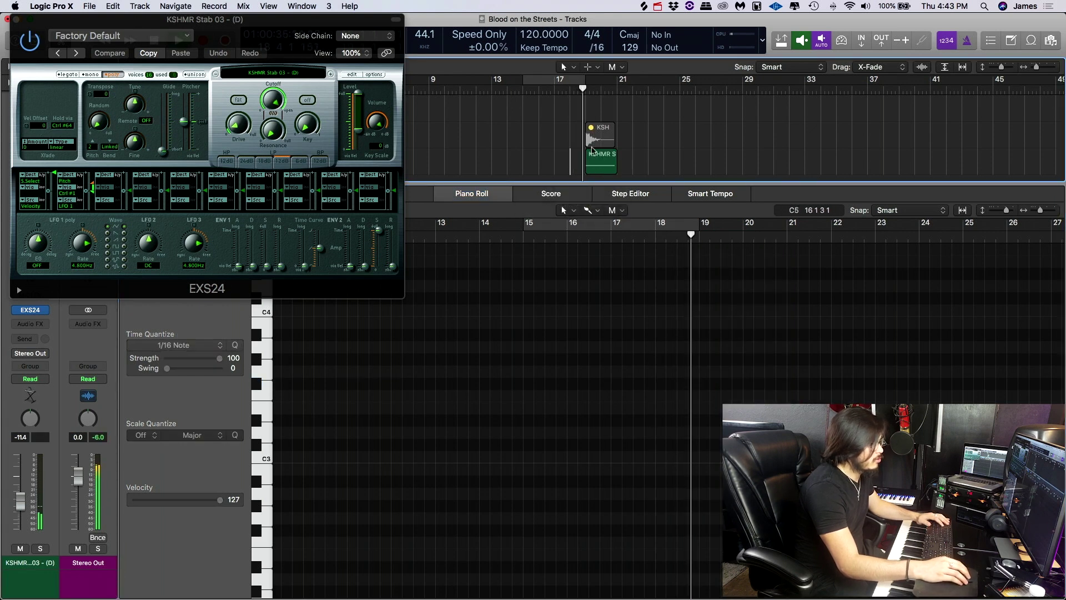
pyautogui.press('e')
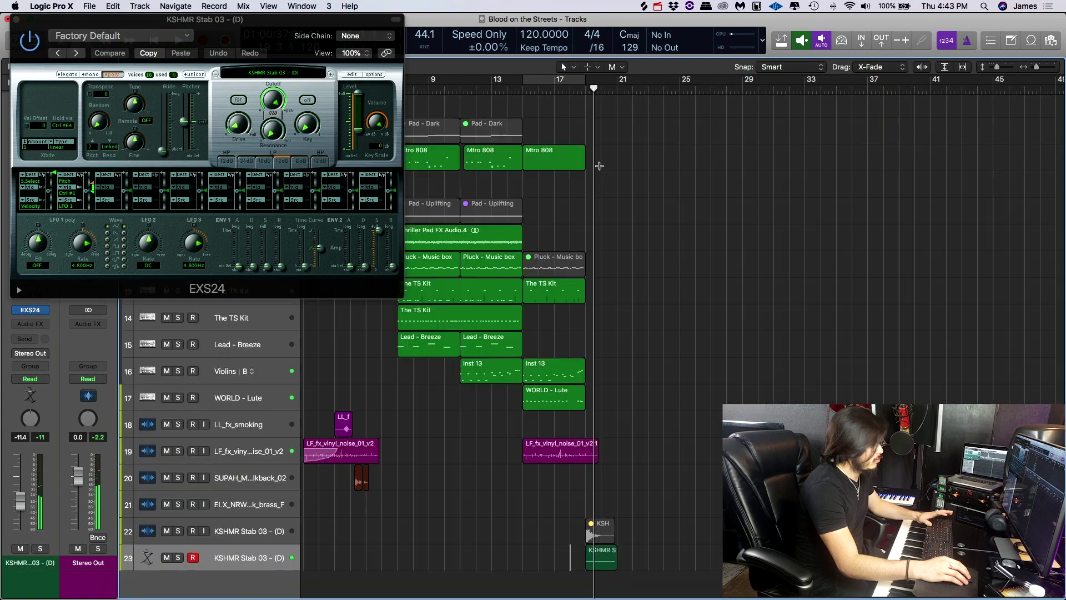
pyautogui.press('super+Up')
pyautogui.press('super+Up')
pyautogui.moveTo(165, 16); pyautogui.dragTo(494, 16)
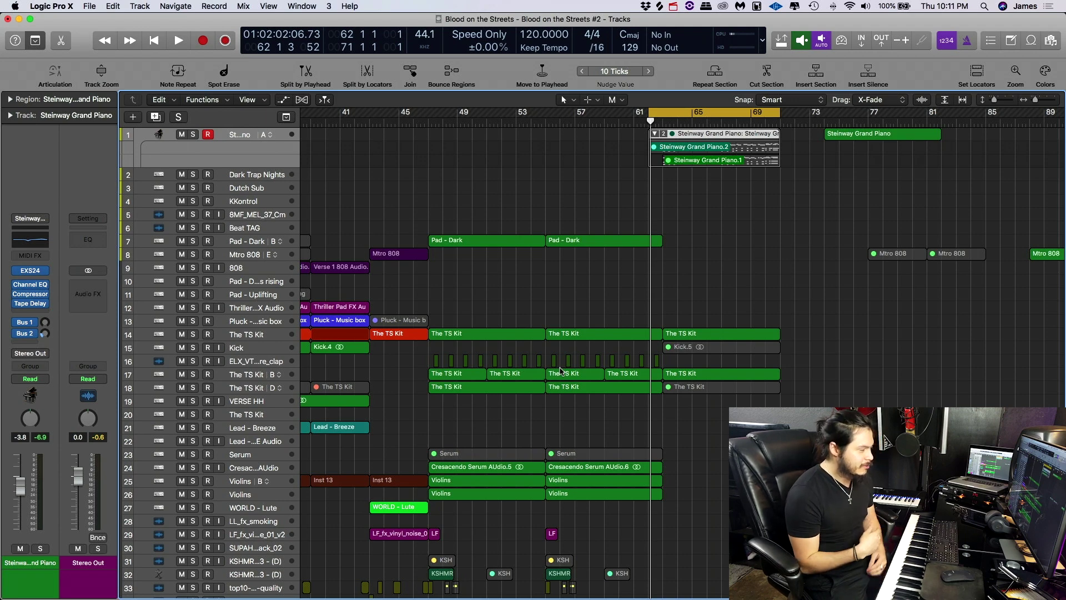
# - Solo the Steinway Grand Piano track with the whole arrangement in view
pyautogui.press('z')
pyautogui.press('s')
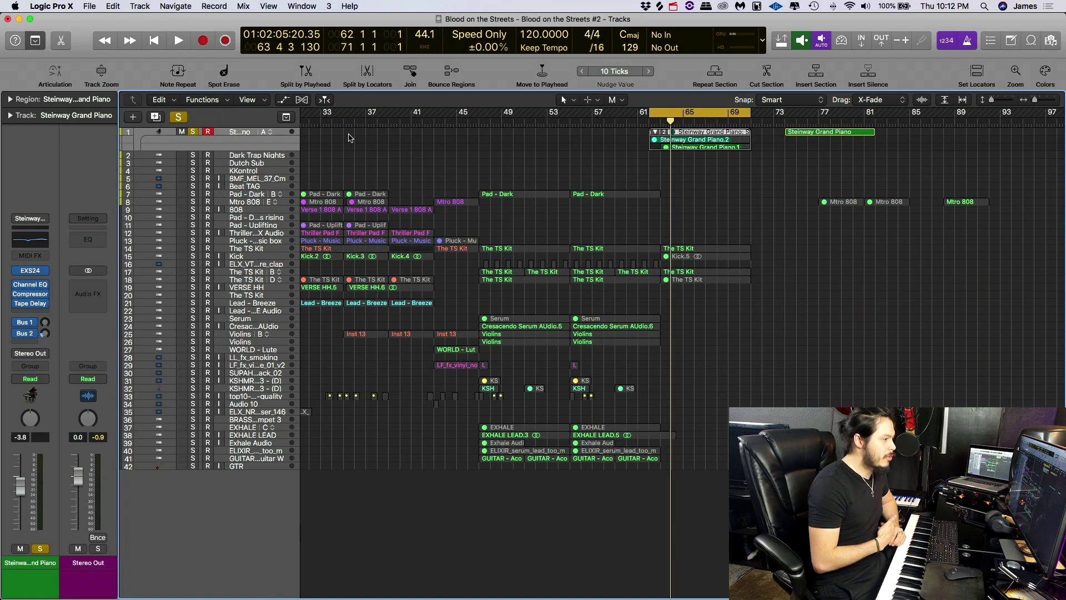
pyautogui.press('super+Down')
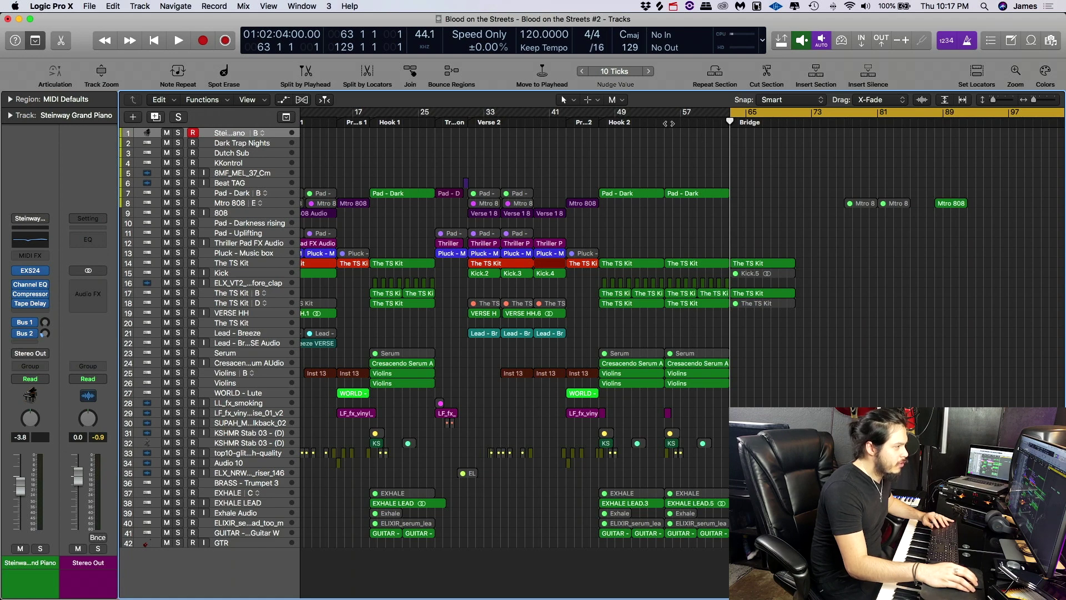
# - Play the second half of Hook 2 from around bar 56 with cycle mode off
pyautogui.click(659, 115)
pyautogui.press('space')
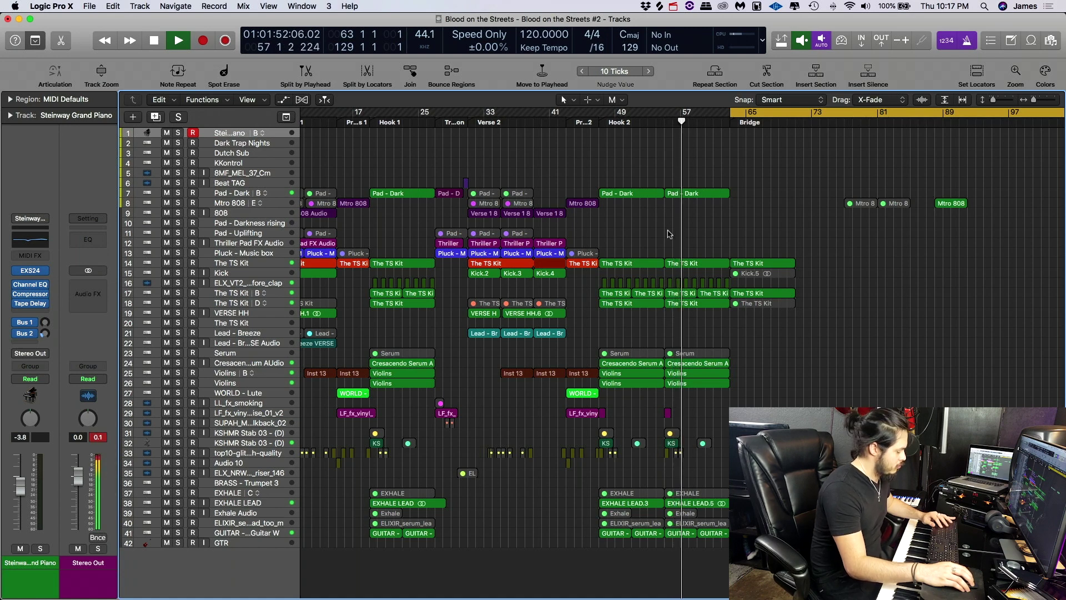
pyautogui.press('c')
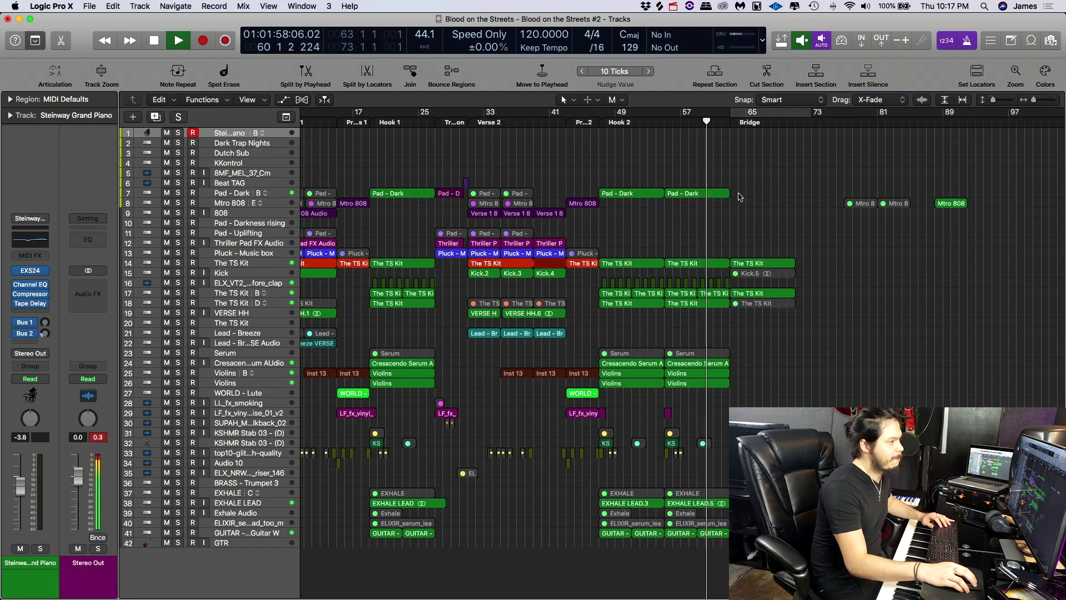
pyautogui.scroll(3, 777, 194)
pyautogui.scroll(-1, 777, 194)
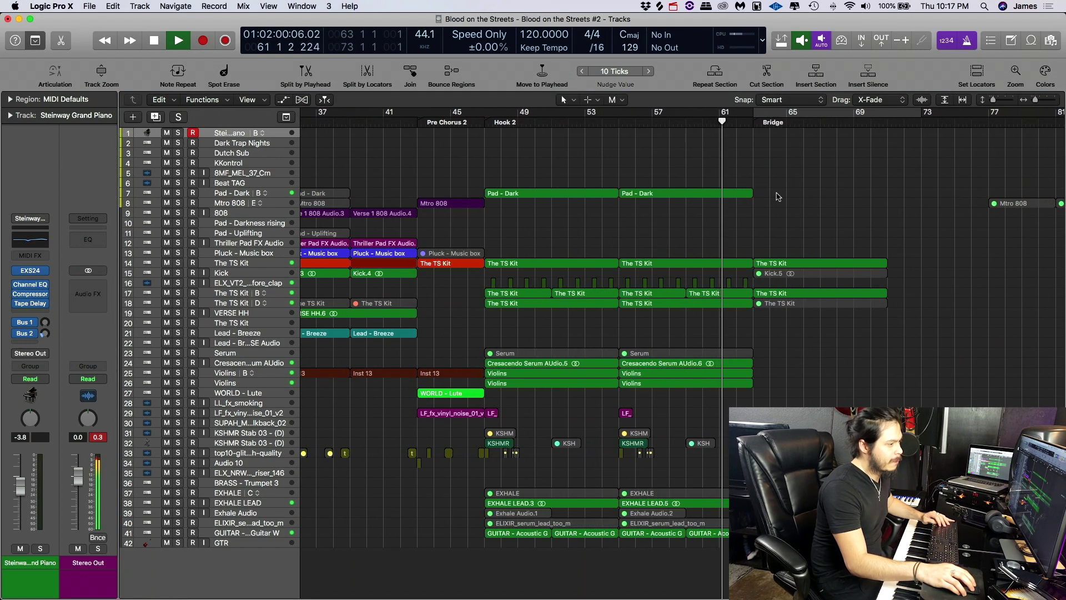
# - Stop playback, place the playhead at bar 63 and set the cycle range over the Bridge from bar 63
pyautogui.click(756, 113)
pyautogui.press('space')
pyautogui.moveTo(757, 113); pyautogui.dragTo(740, 147)
pyautogui.press('super+Left')
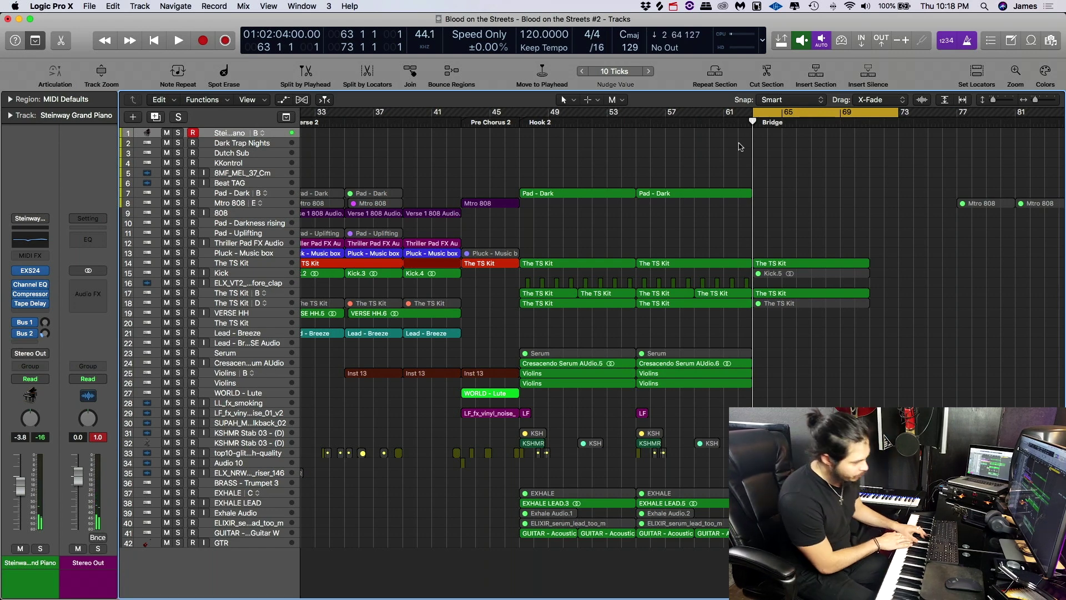
# - Record a Steinway Grand Piano part over the Bridge from bar 63 and play it back up to bar 72
pyautogui.press('space')
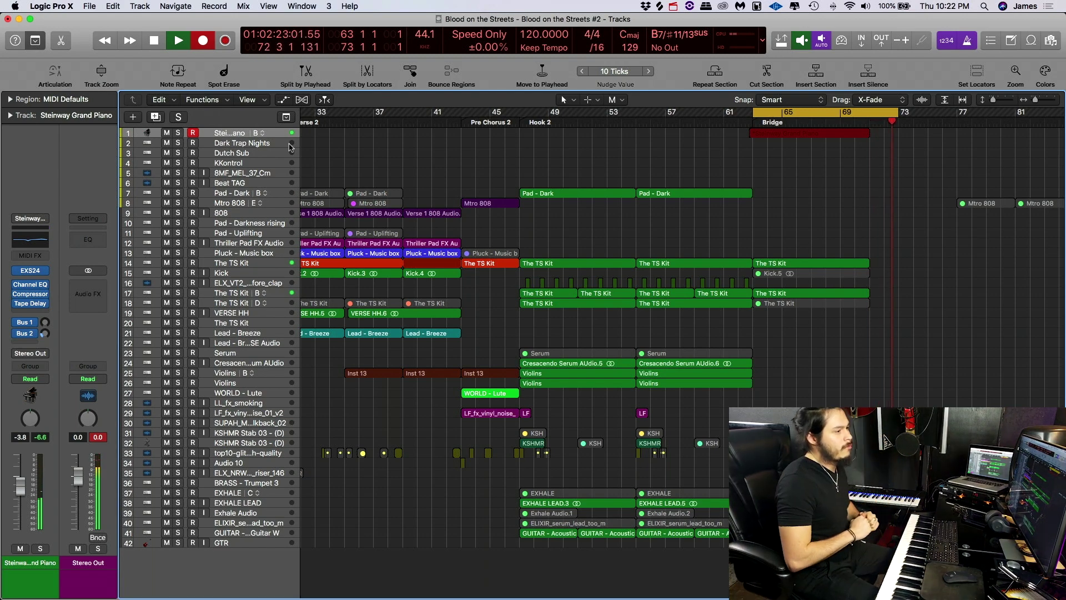
pyautogui.press('space')
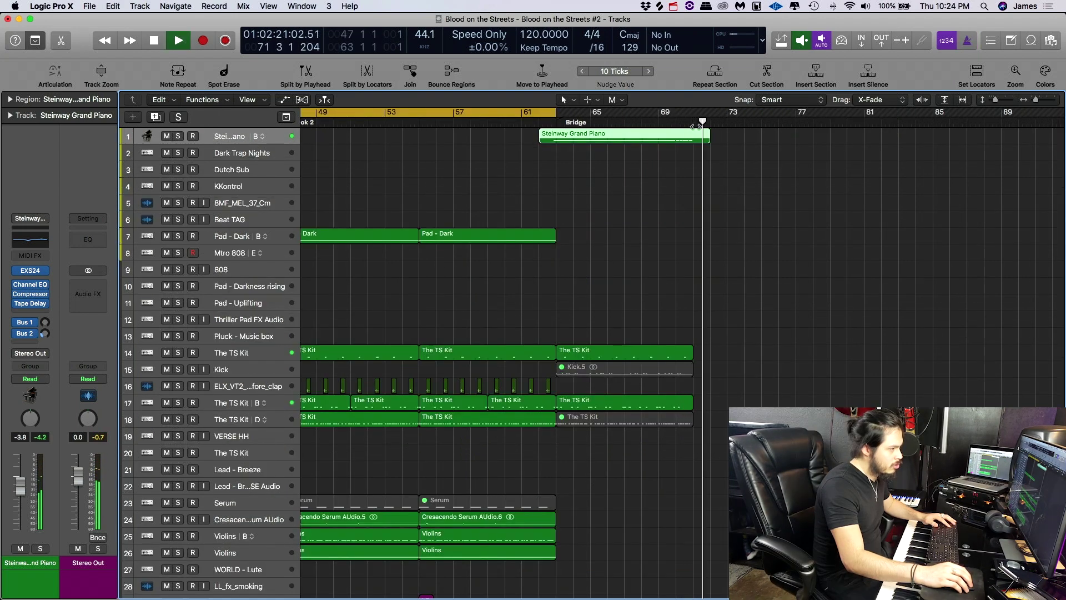
pyautogui.press('space')
pyautogui.press('super+Left')
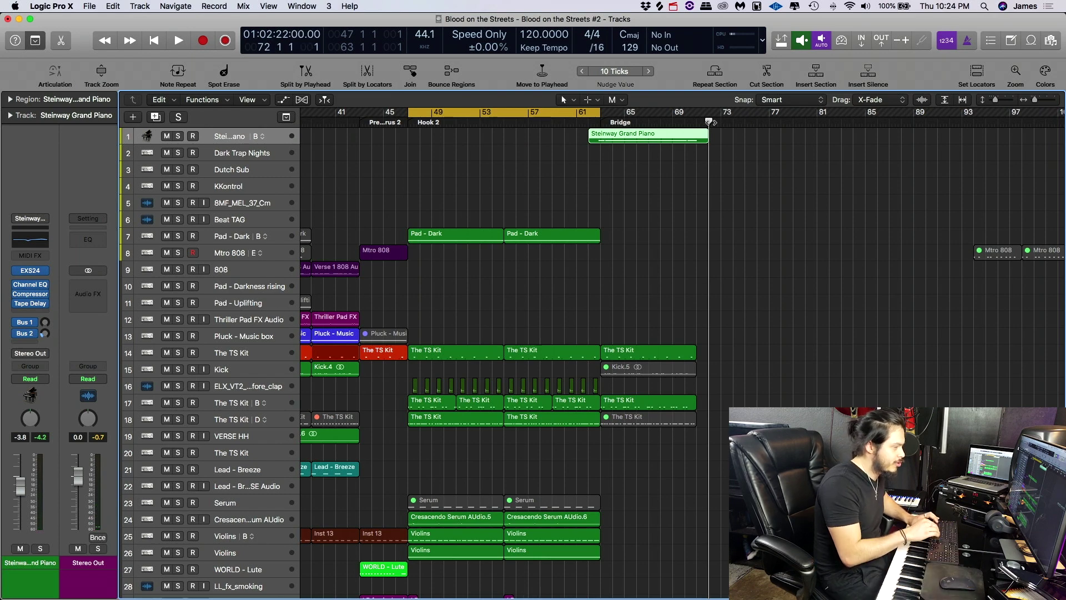
# - Paste the copied Hook 2 regions across their tracks at bar 72, directly after the Bridge
pyautogui.press('ctrl+super+v')
pyautogui.scroll(-3, 735, 165)
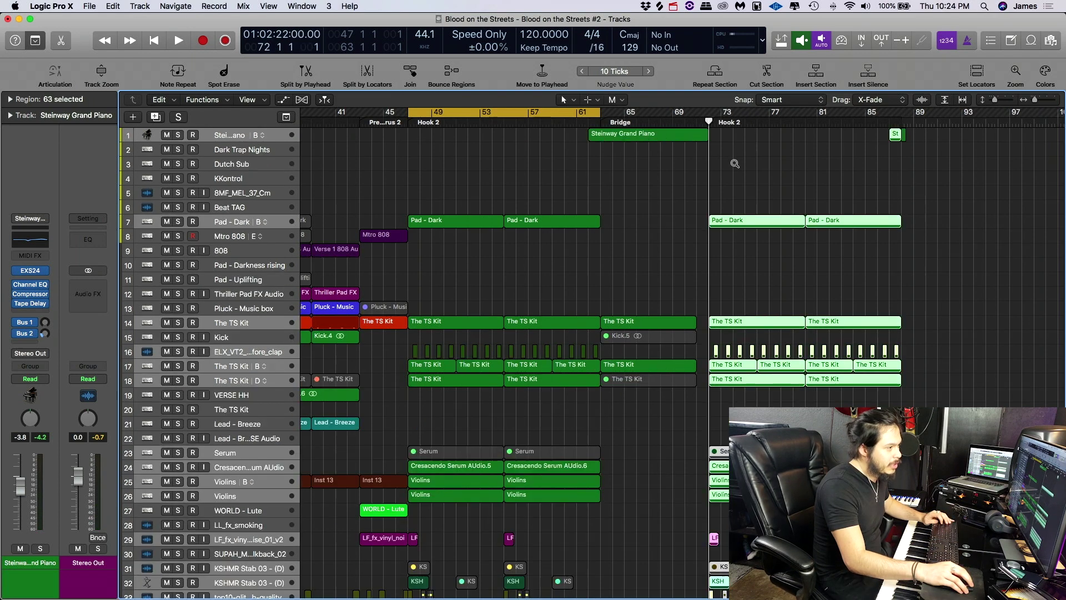
pyautogui.press('super+Left')
pyautogui.scroll(-8, 693, 389)
# - Listen to EXHALE LEAD and Pad - Dark soloed from bar 72, and clear both solos
pyautogui.click(693, 447)
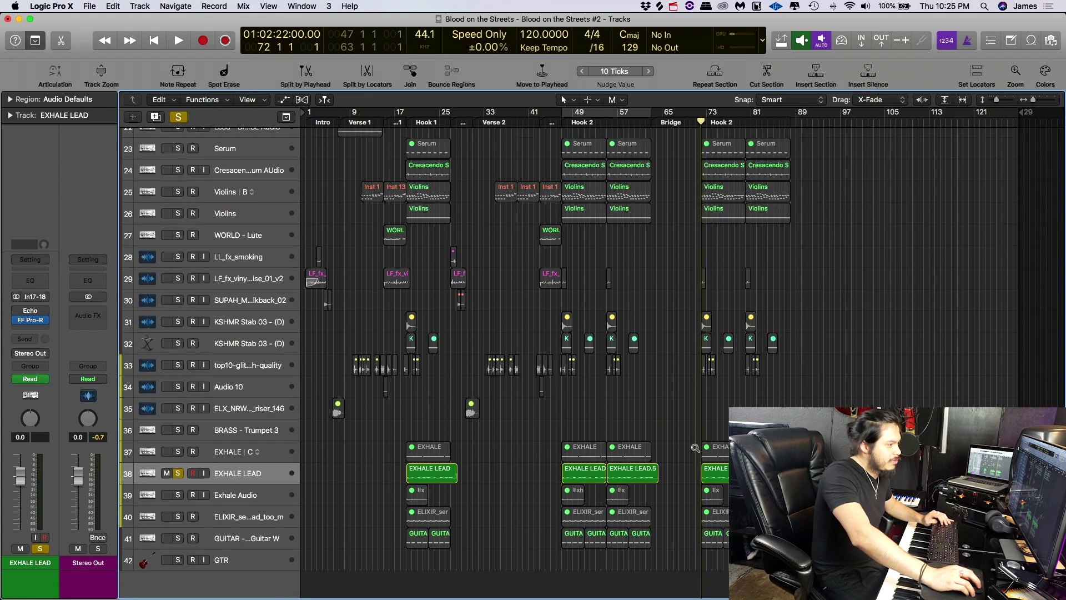
pyautogui.press('s')
pyautogui.scroll(-5, 499, 327)
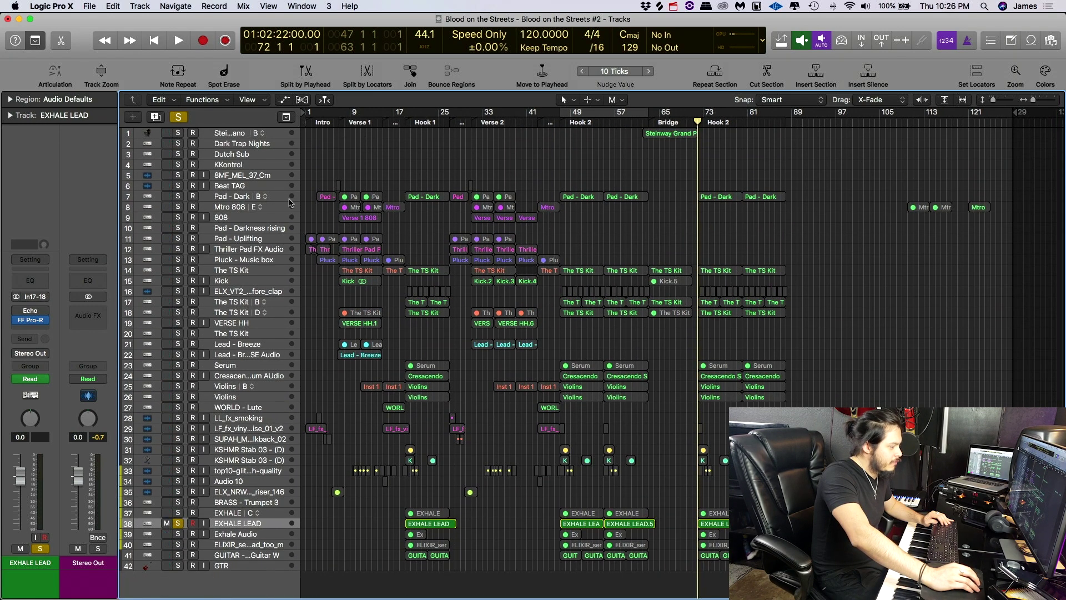
pyautogui.click(178, 196)
pyautogui.press('space')
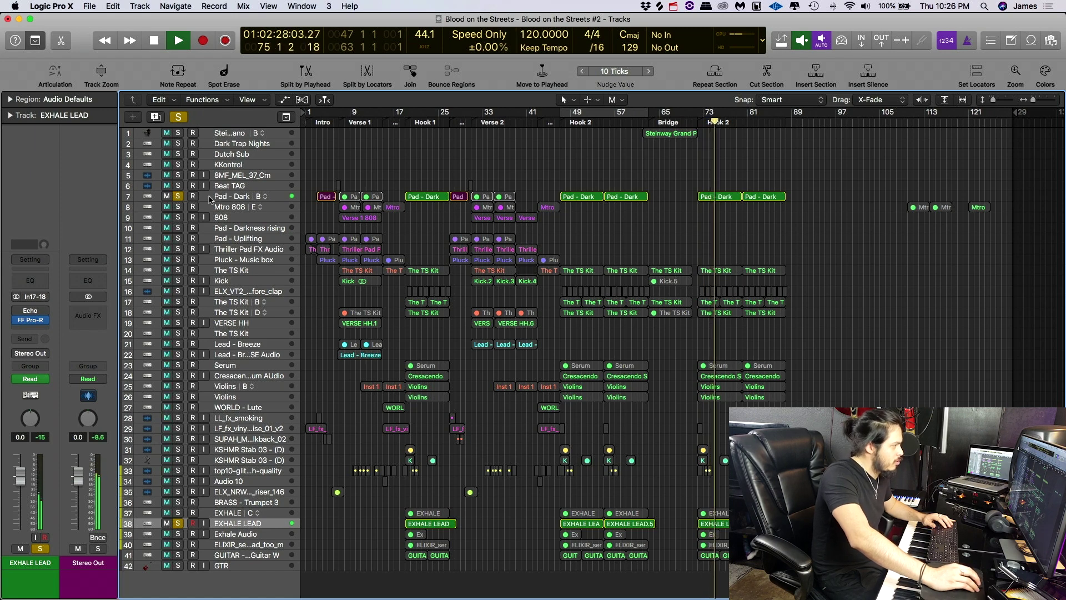
pyautogui.click(178, 195)
pyautogui.press('space')
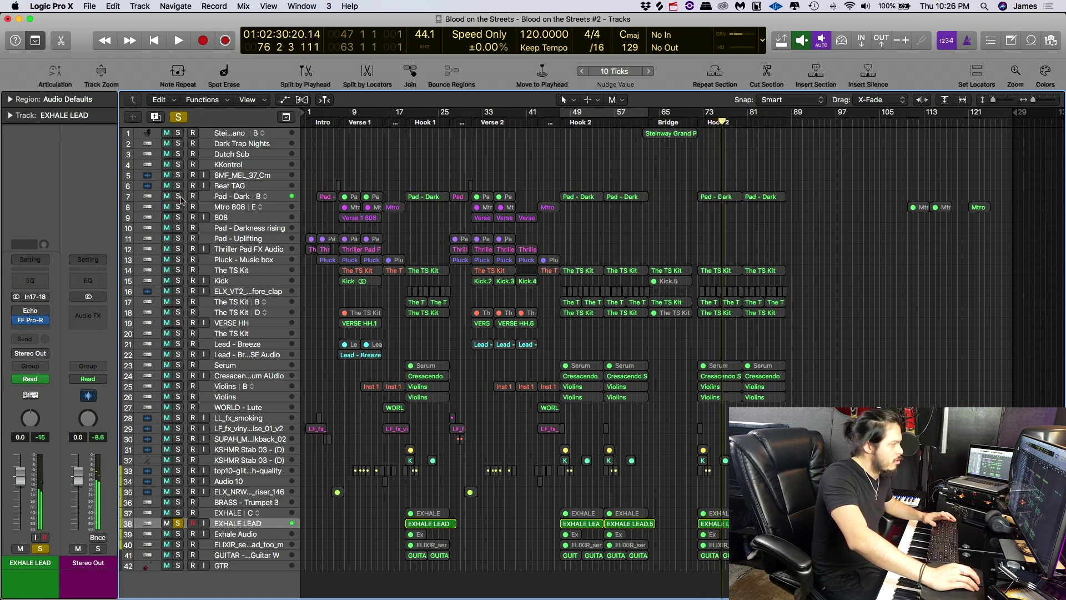
pyautogui.click(178, 524)
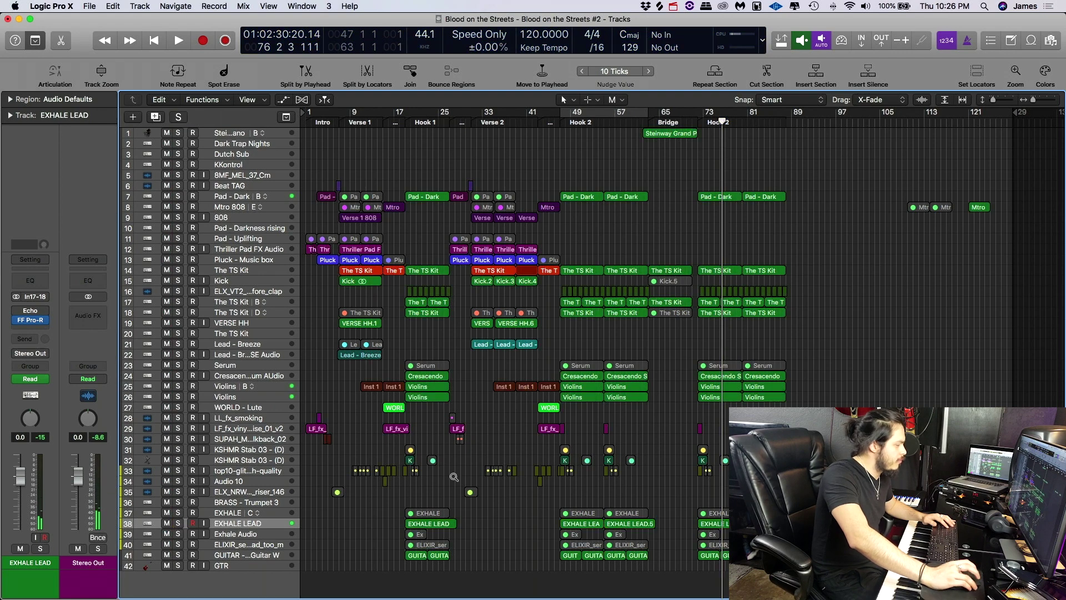
# - Play the Hook 2 section after the Bridge in the full mix up to bar 75
pyautogui.keyDown('ctrl'); pyautogui.keyDown('alt'); pyautogui.click(694, 425); pyautogui.keyUp('alt'); pyautogui.keyUp('ctrl')
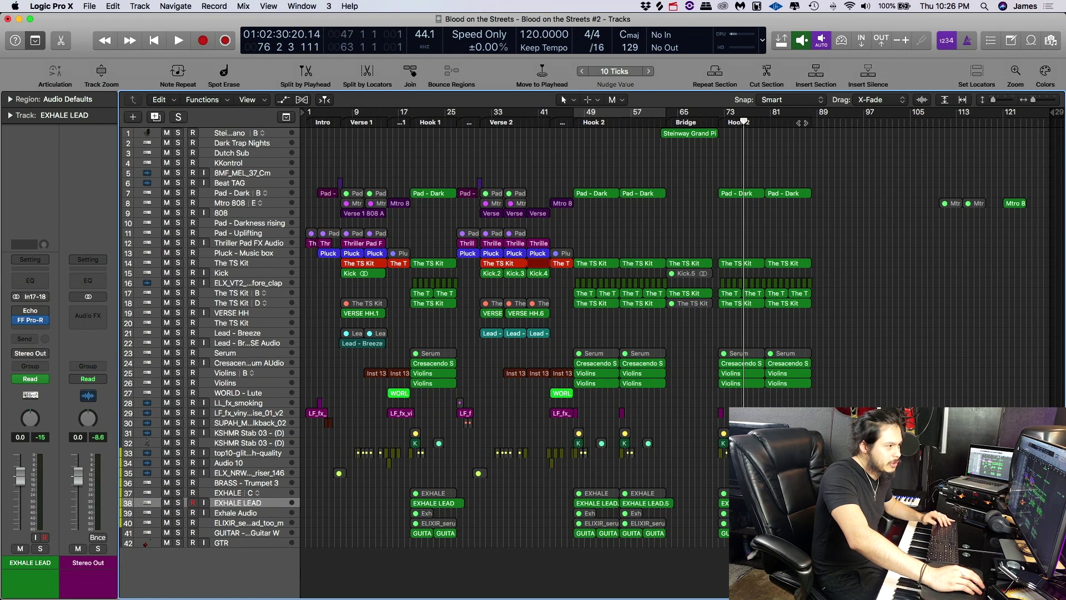
pyautogui.keyDown('ctrl'); pyautogui.keyDown('alt'); pyautogui.click(676, 401); pyautogui.keyUp('alt'); pyautogui.keyUp('ctrl')
pyautogui.press('space')
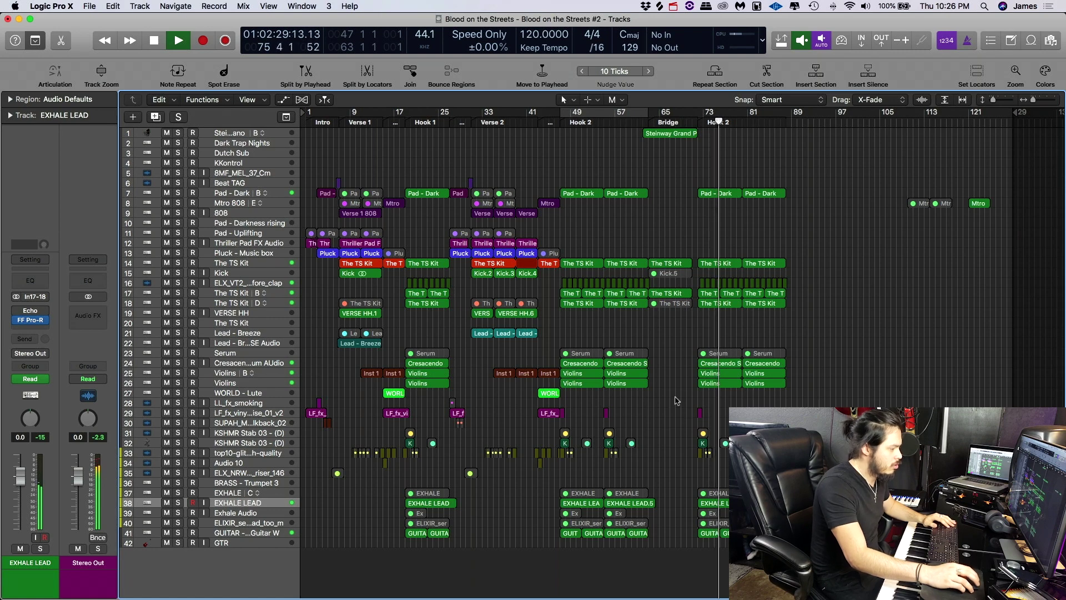
pyautogui.press('space')
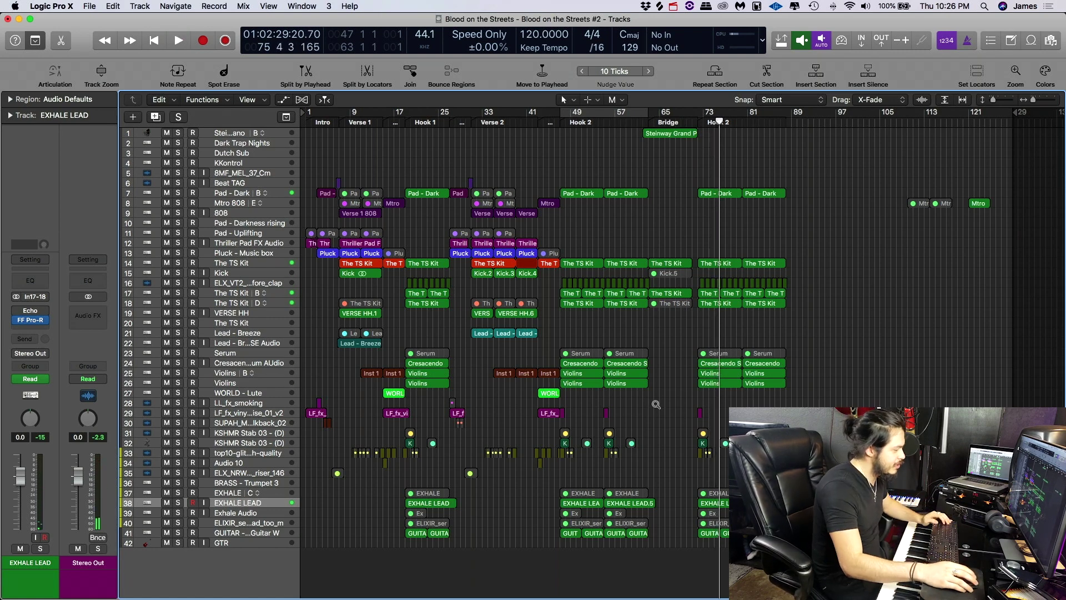
# - Copy the three glitch and Audio 10 clips from Pre-Hook 2 to the end of the Bridge, just before bar 72
pyautogui.press('super+Right')
pyautogui.click(402, 456)
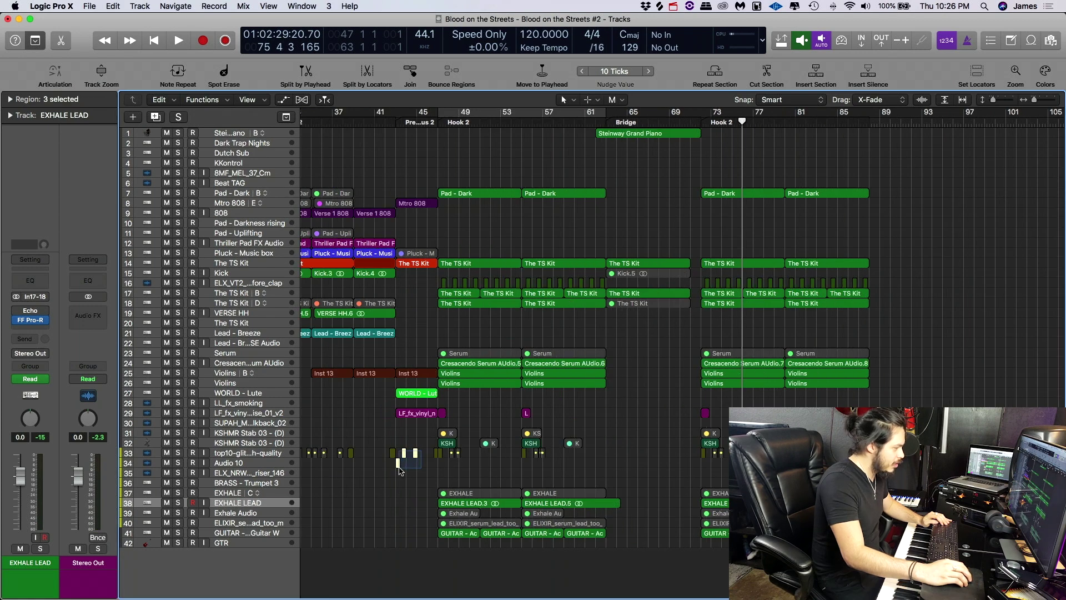
pyautogui.moveTo(400, 471); pyautogui.dragTo(689, 444)
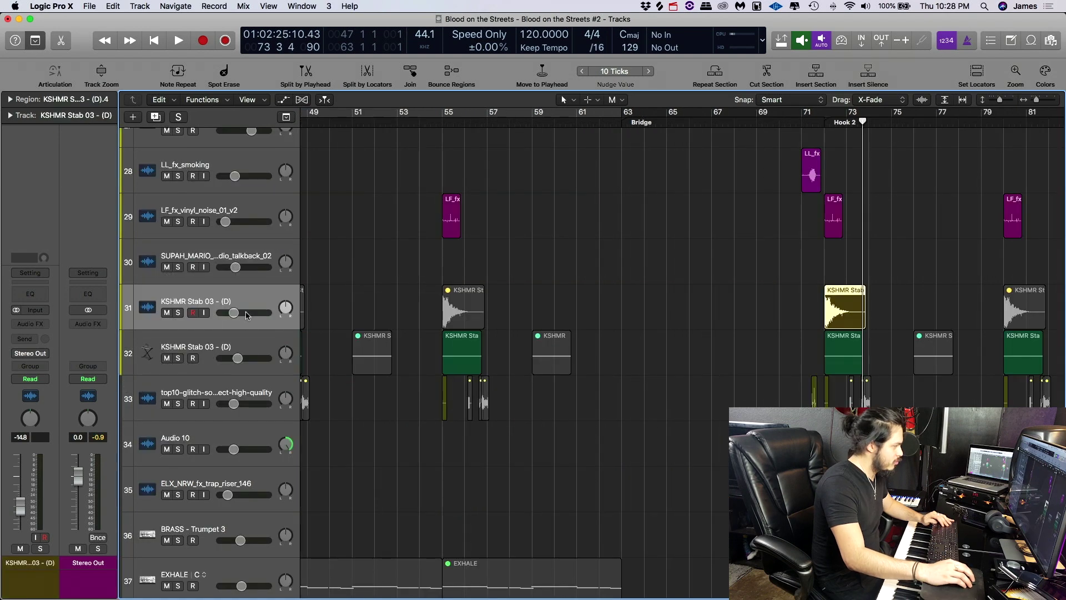
# - Reset the KSHMR Stab 03 audio track's volume to 0.0 and bounce its bar 72 region in place as Brass Stab 3 Reverse on a new track
pyautogui.keyDown('alt'); pyautogui.click(246, 315); pyautogui.keyUp('alt')
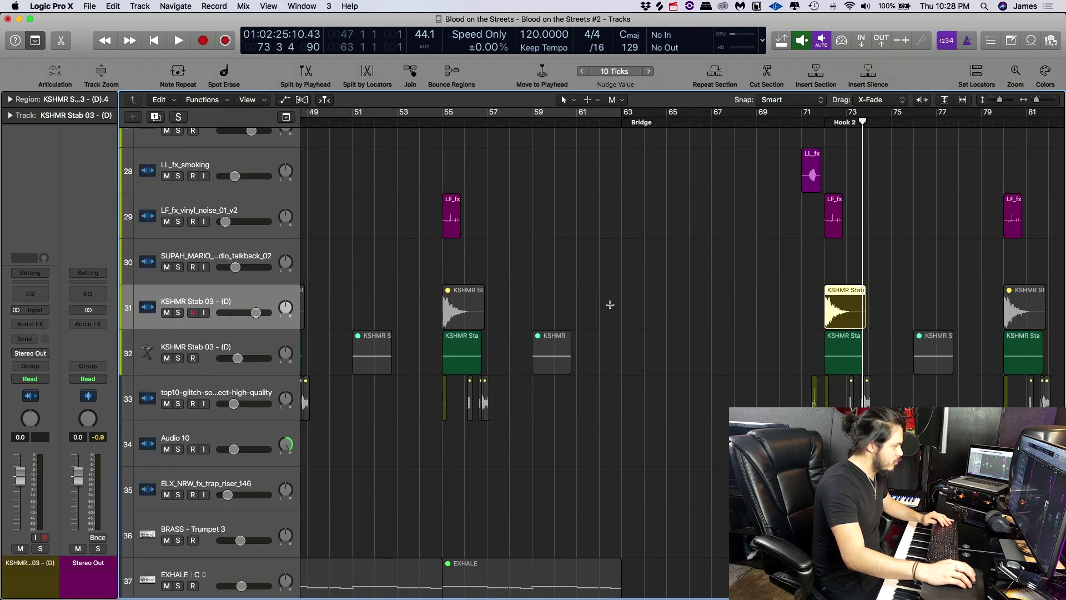
pyautogui.hotkey('ctrl', 'b')
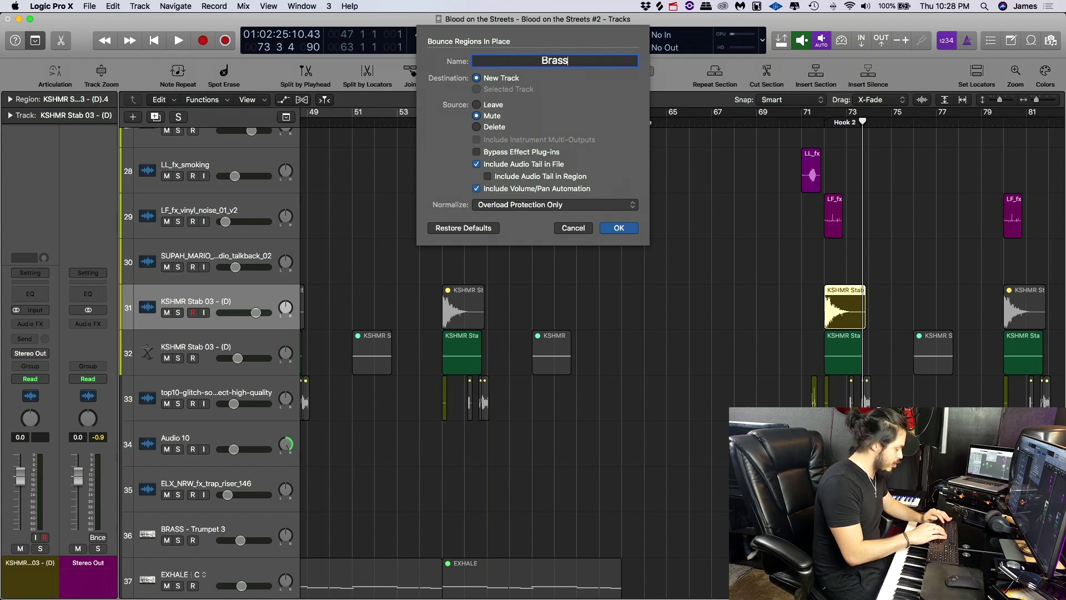
pyautogui.write('Brass Stab 3')
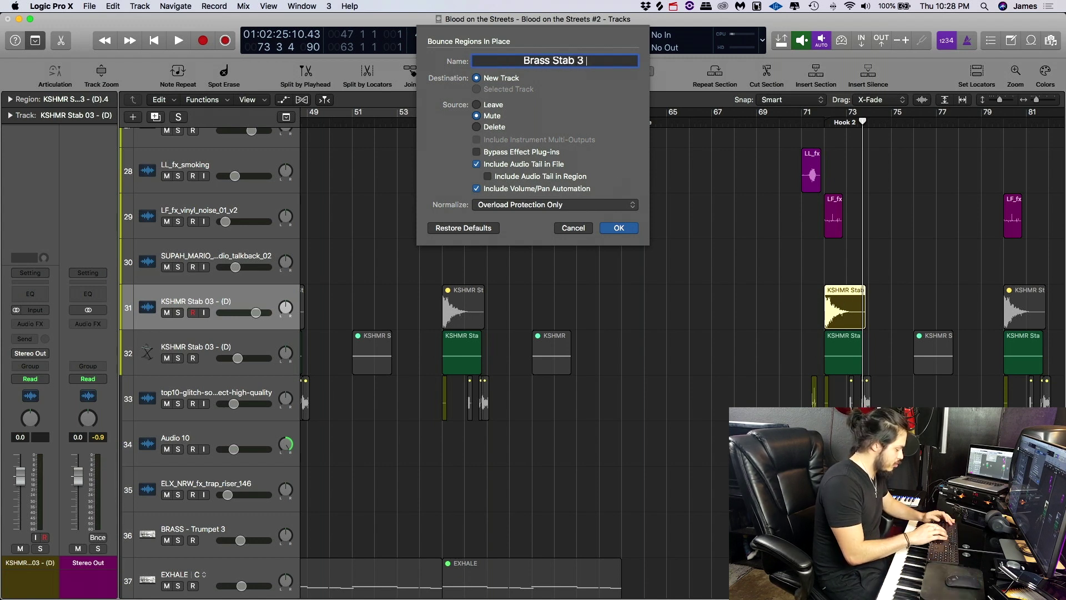
pyautogui.write(' Reverse')
pyautogui.press('Return')
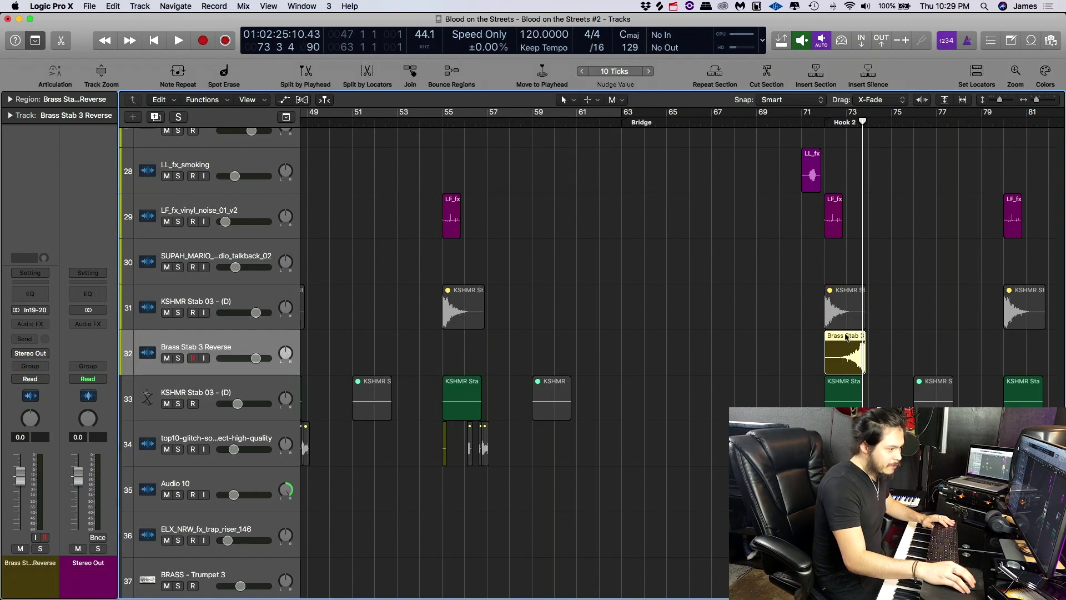
# - Move the reversed brass stab region so it ends at bar 72, and play it back
pyautogui.moveTo(845, 337)
pyautogui.mouseDown()
pyautogui.moveTo(808, 336)
pyautogui.moveTo(835, 336)
pyautogui.mouseUp()
pyautogui.press('super+Right')
pyautogui.press('super+Right')
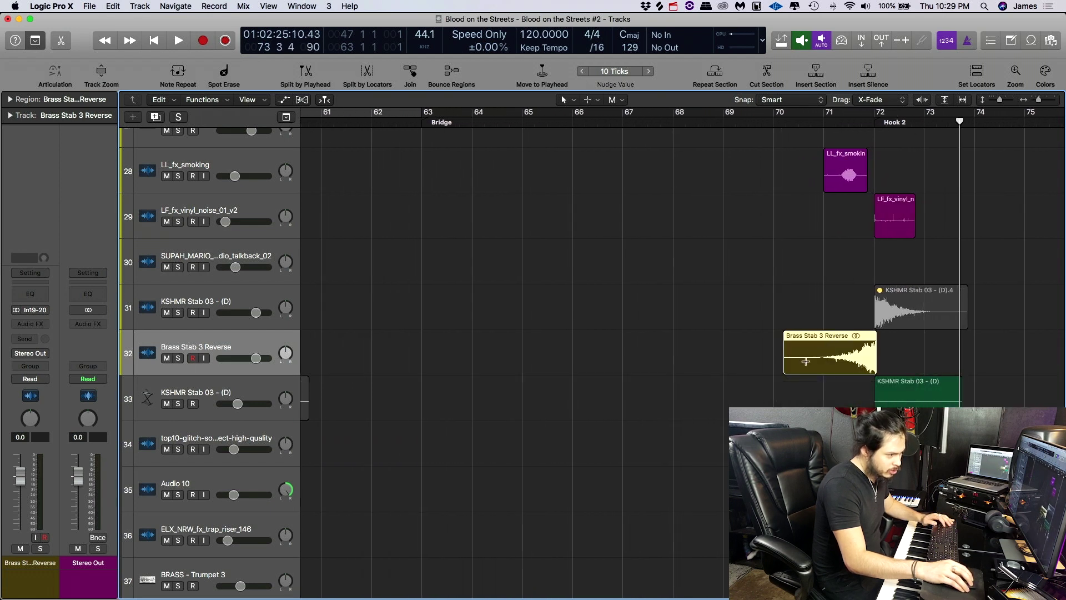
pyautogui.click(802, 361)
pyautogui.press('space')
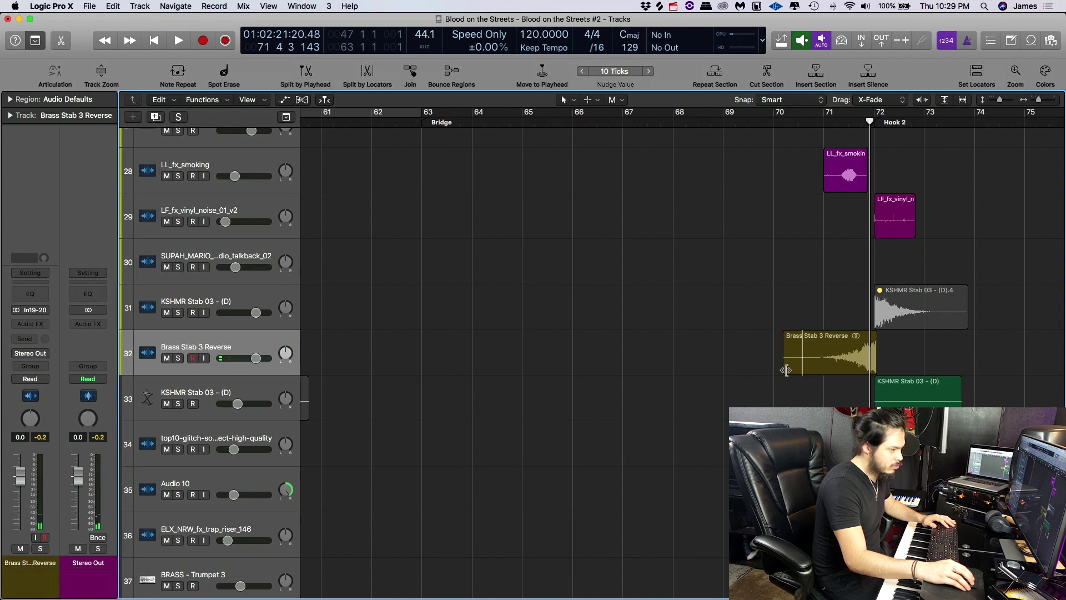
# - Trim the reversed brass stab's start to bar 71 and lower the pitch ratio in its SoundShifter Pitch plug-in
pyautogui.moveTo(786, 370); pyautogui.dragTo(824, 371)
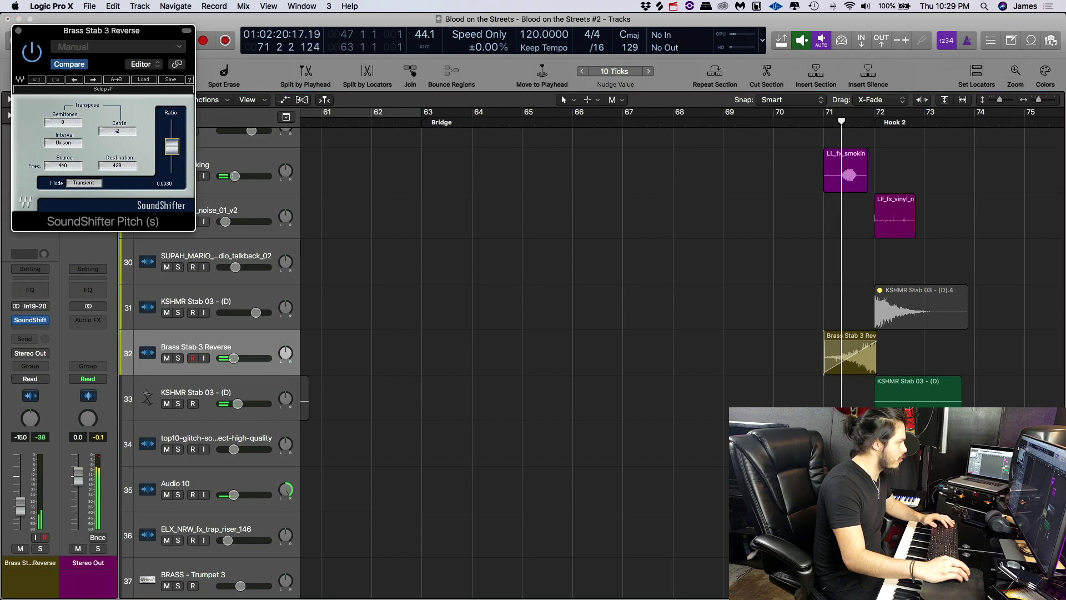
pyautogui.moveTo(172, 146); pyautogui.dragTo(171, 156)
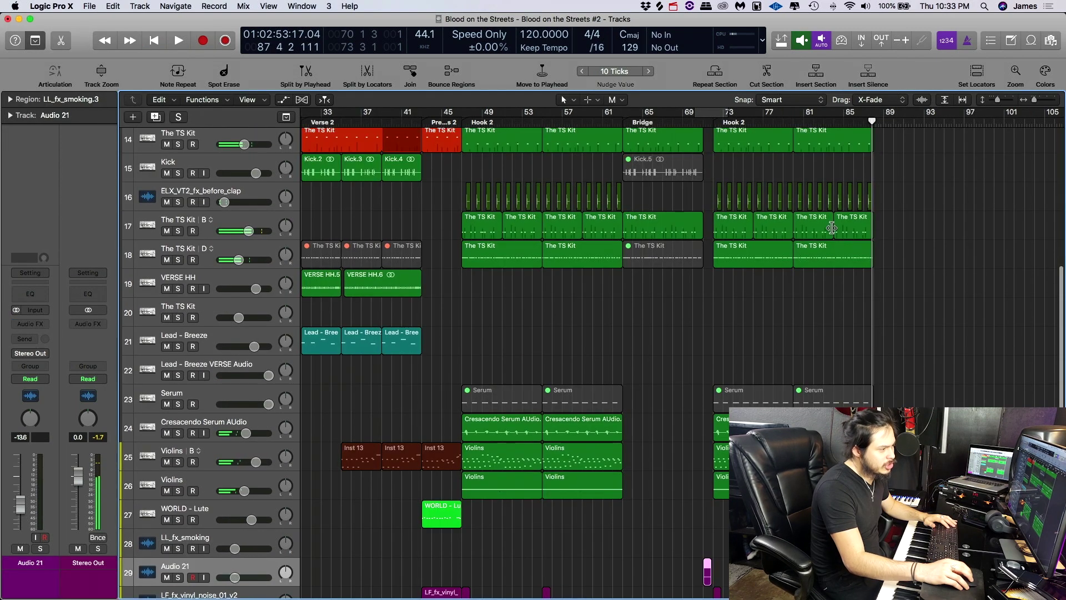
# - Open the bar 72 TS Kit hi-hat region on track 18 in the Piano Roll and cycle bars 72 to 80
pyautogui.click(747, 251)
pyautogui.press('super+Left')
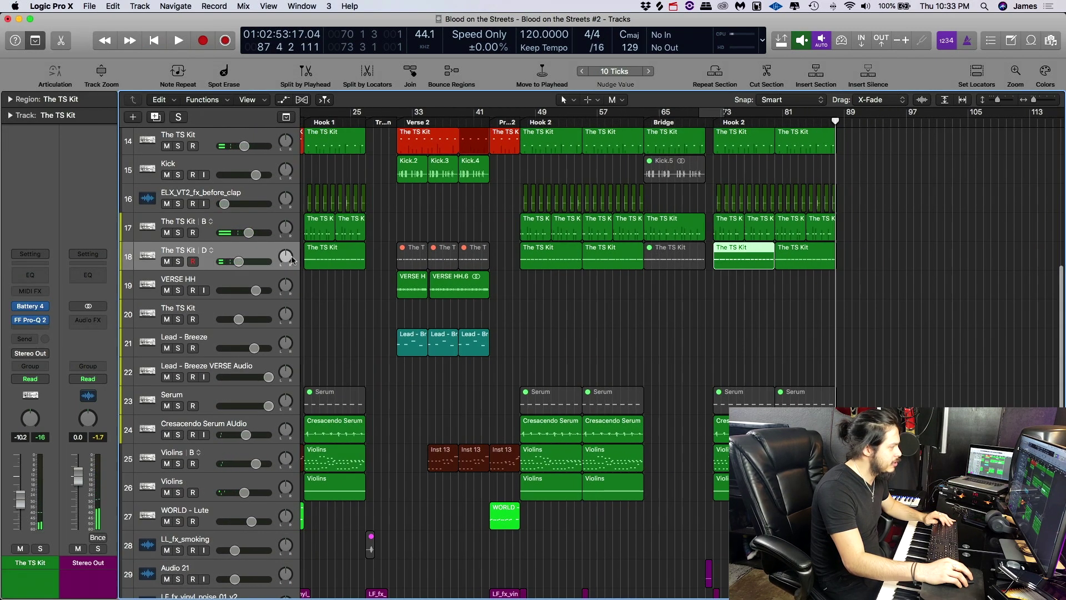
pyautogui.click(221, 254)
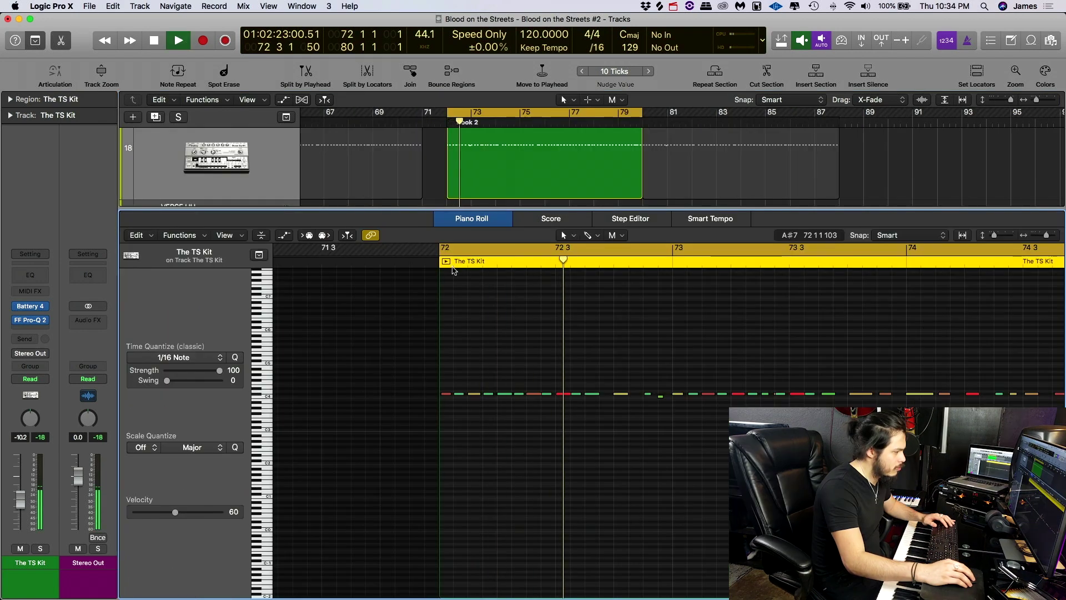
pyautogui.scroll(2, 406, 173)
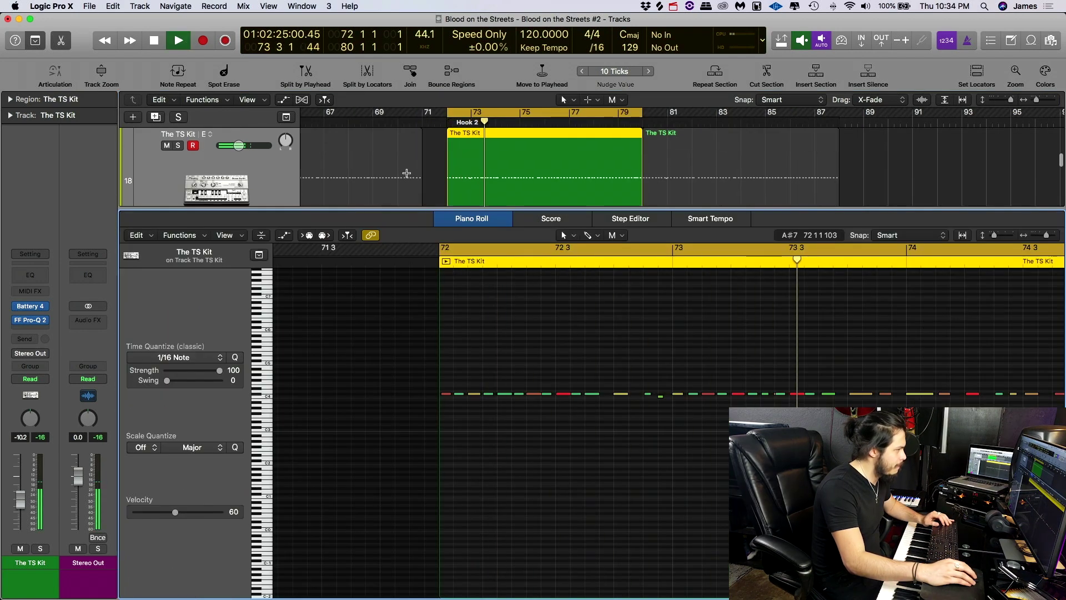
pyautogui.click(459, 134)
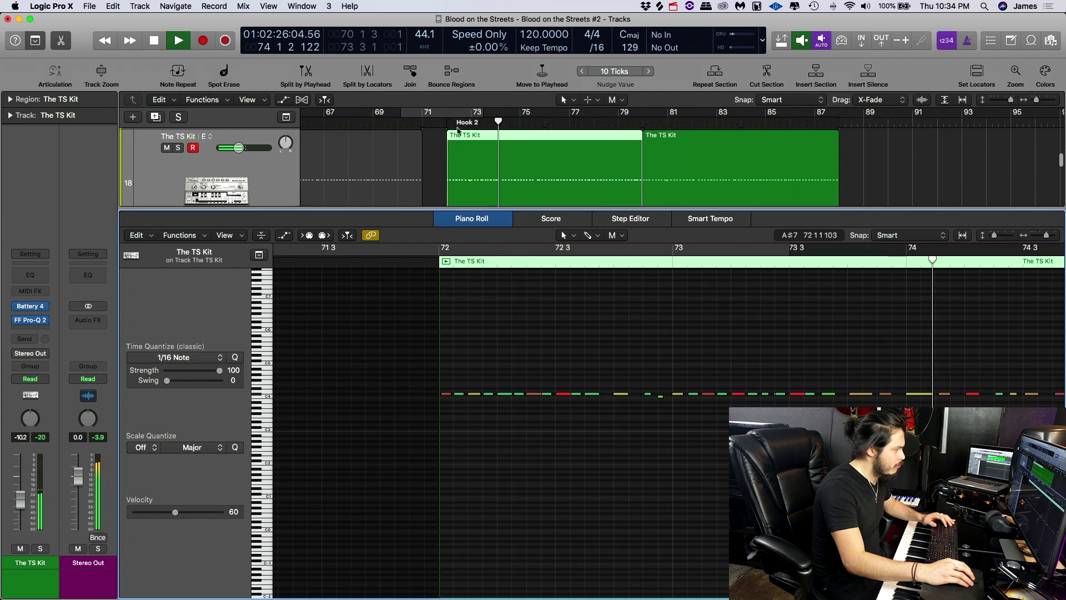
pyautogui.press('c')
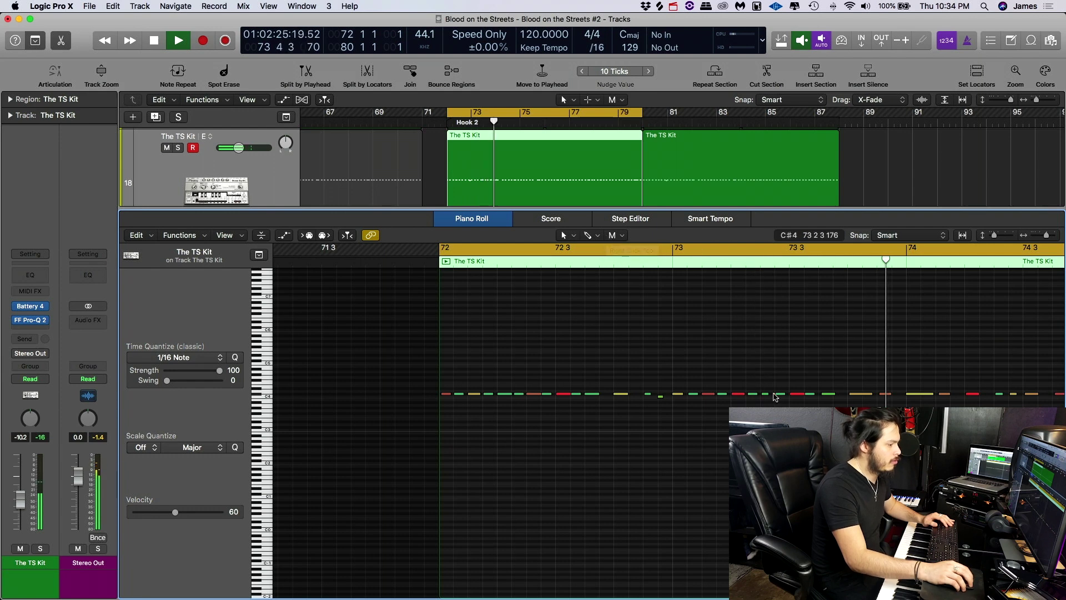
# - Lower the pitch of the short hi-hat note just before 73 3 in the TS Kit region
pyautogui.click(780, 395)
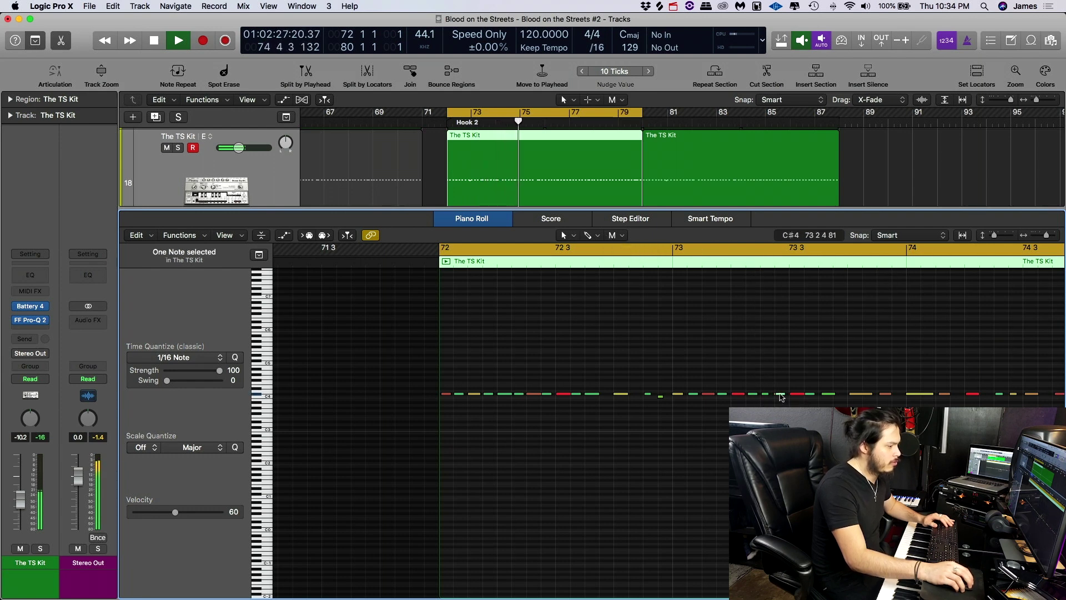
pyautogui.moveTo(780, 395); pyautogui.dragTo(780, 400)
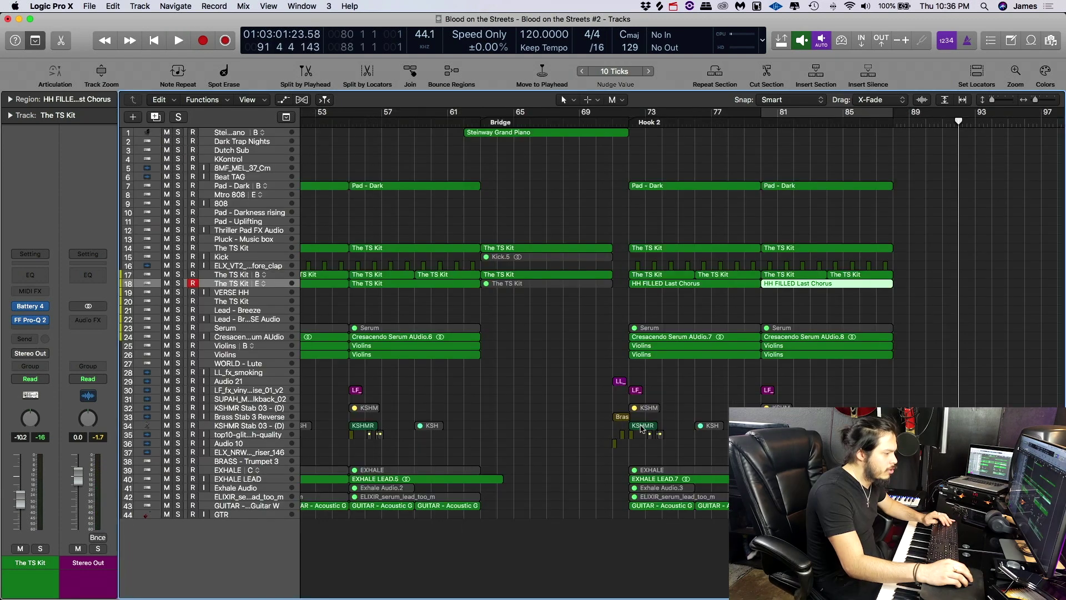
# - Copy the KSHMR Stab 03 - (D) region on track 34 from bar 72 to bar 88, and check the track automation
pyautogui.click(641, 428)
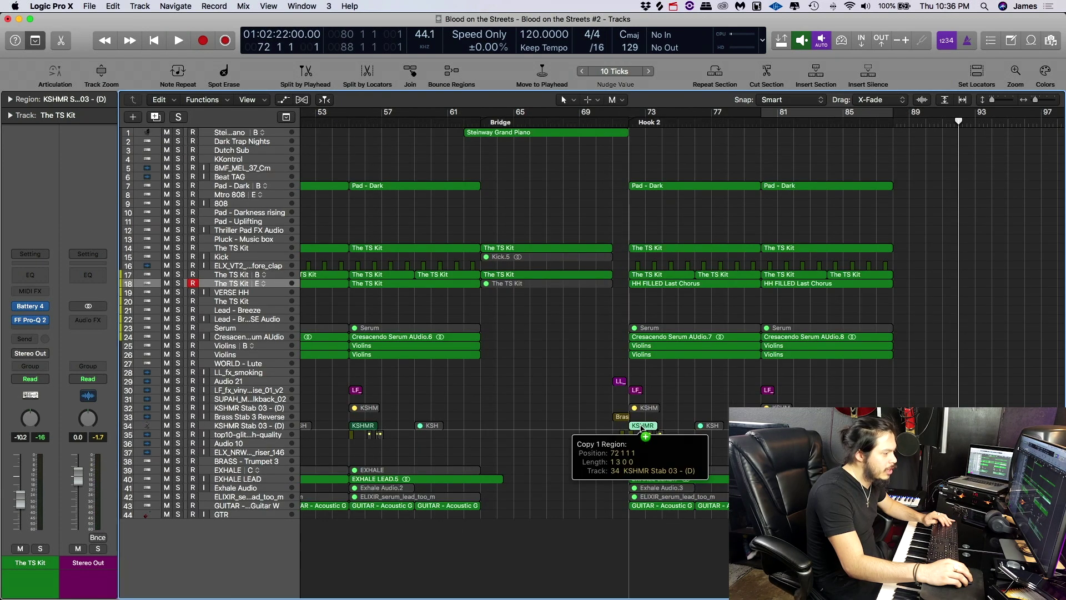
pyautogui.moveTo(642, 428); pyautogui.dragTo(906, 428)
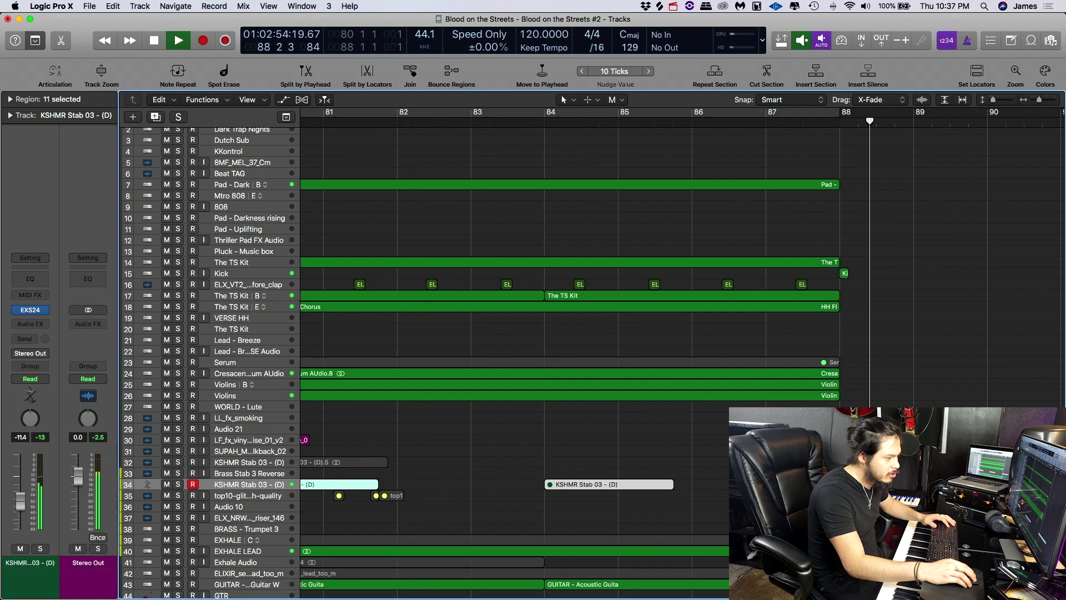
pyautogui.press('a')
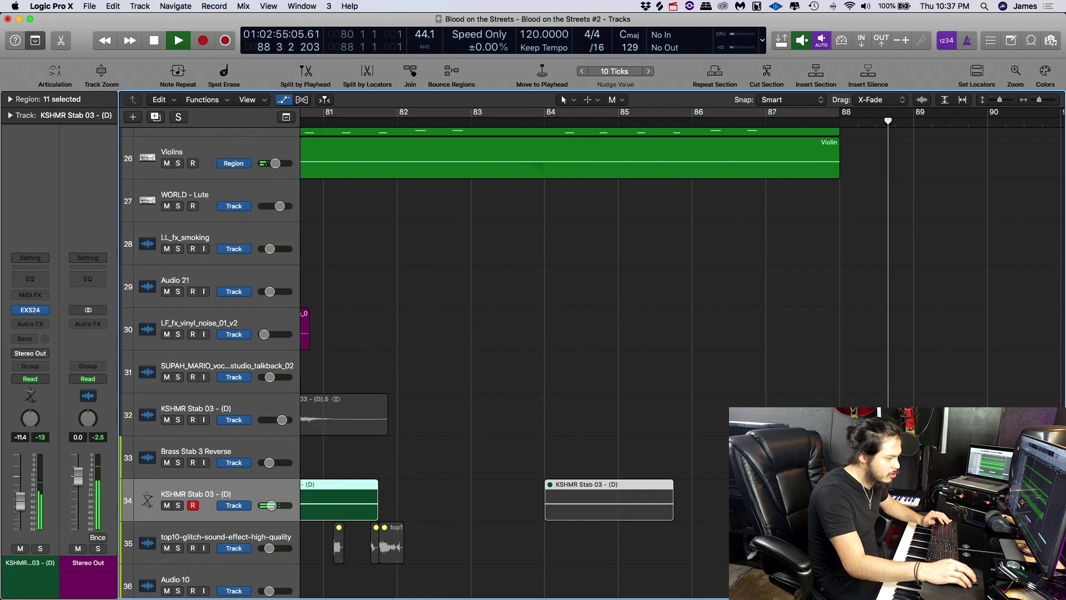
pyautogui.press('a')
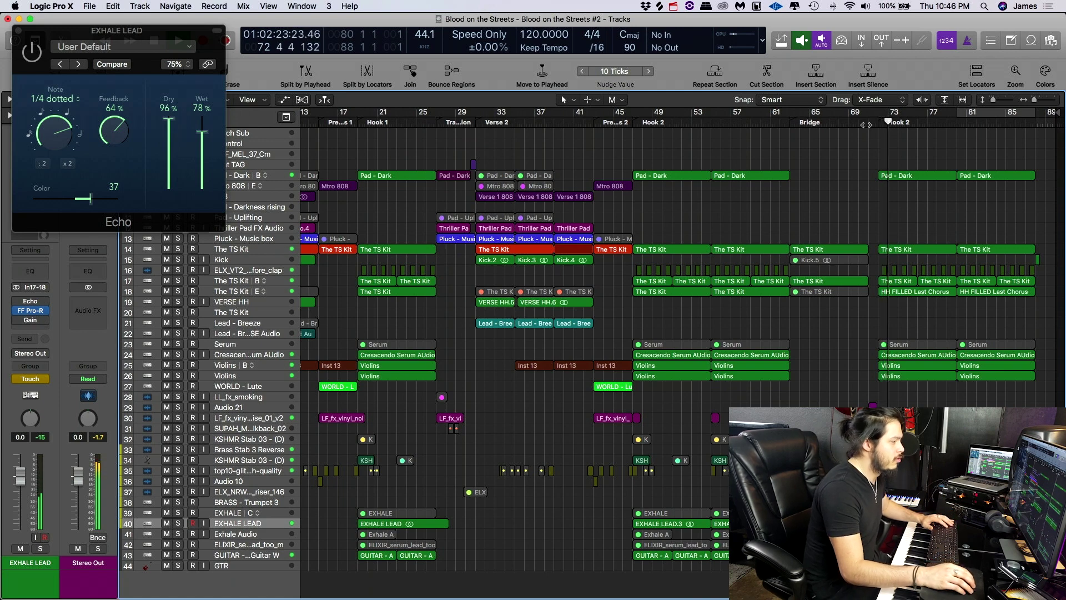
# - Listen through the last Hook 2 and move the EXHALE LEAD Echo window clear of the track headers
pyautogui.scroll(-1, 813, 262)
pyautogui.scroll(1, 814, 262)
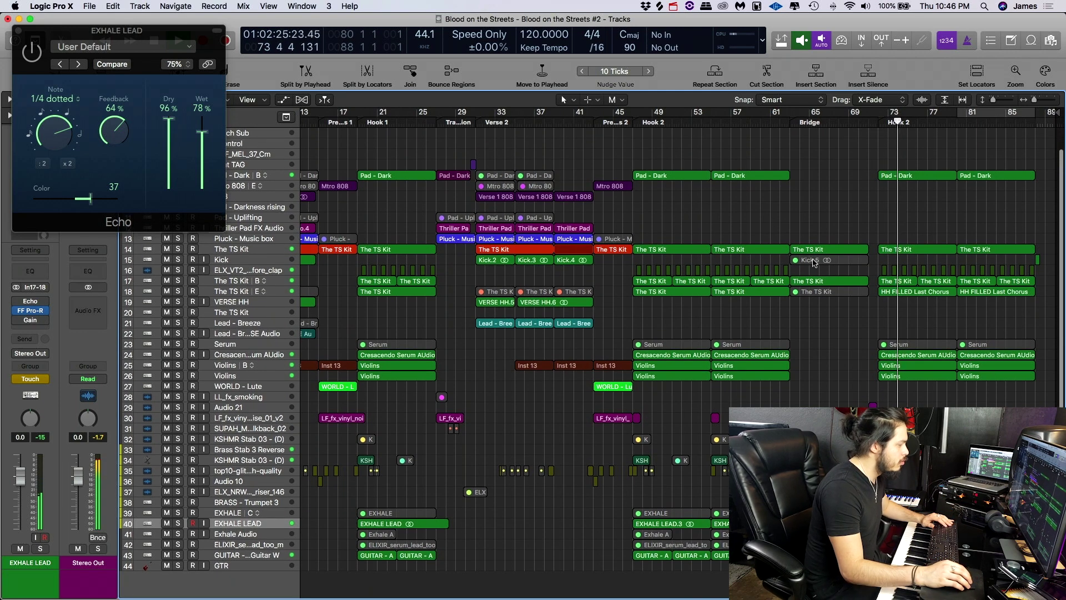
pyautogui.hscroll(1, 417, 421)
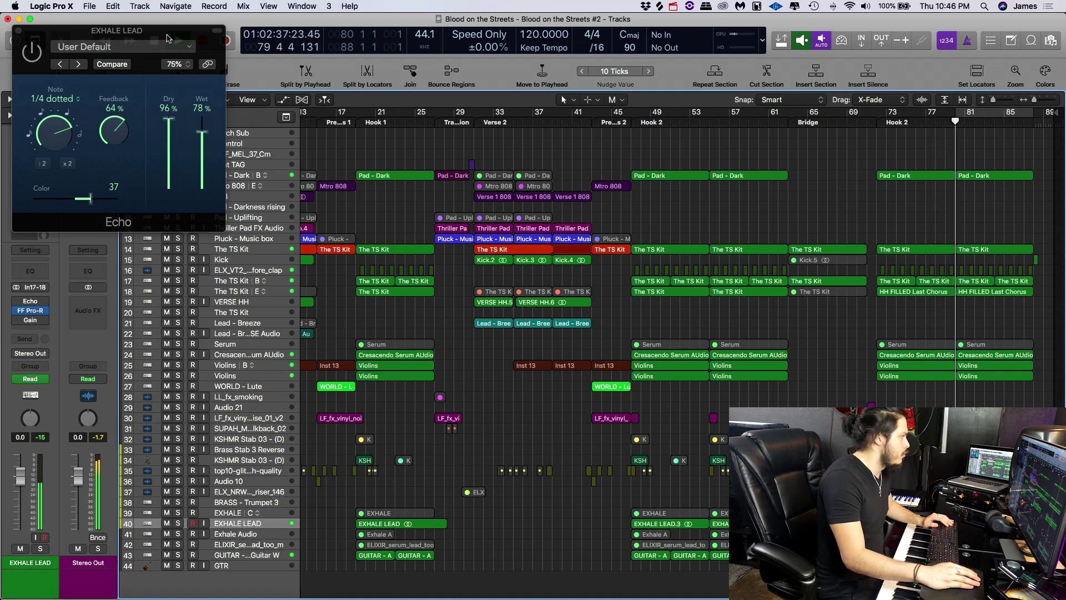
pyautogui.moveTo(169, 39); pyautogui.dragTo(673, 63)
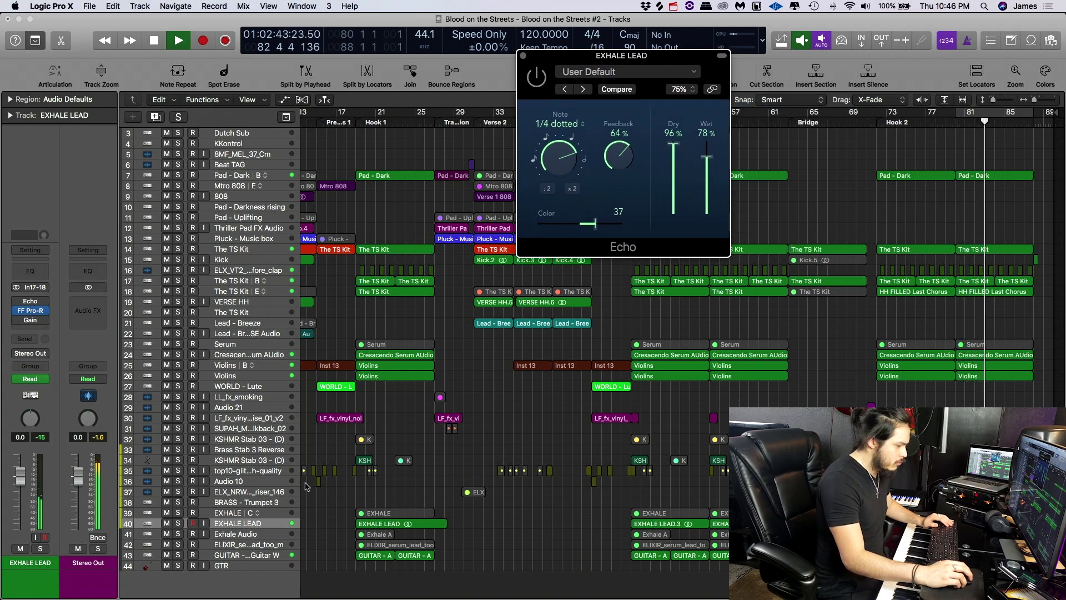
# - Select the BRASS - Trumpet 3 track with the arrangement's Intro in view while playback continues
pyautogui.click(247, 565)
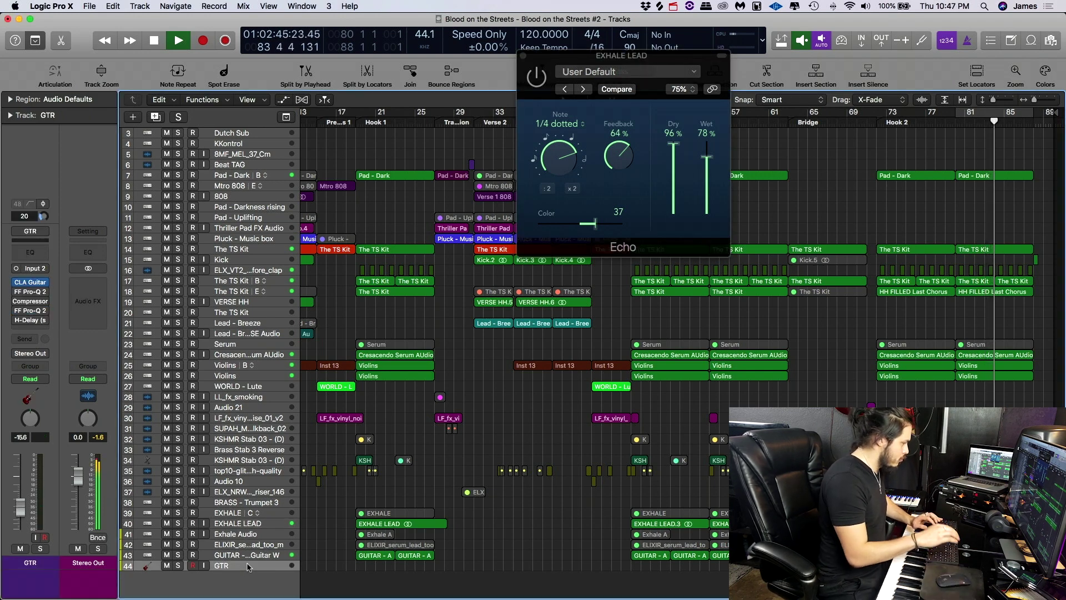
pyautogui.hscroll(-5, 344, 504)
pyautogui.hscroll(-4, 344, 504)
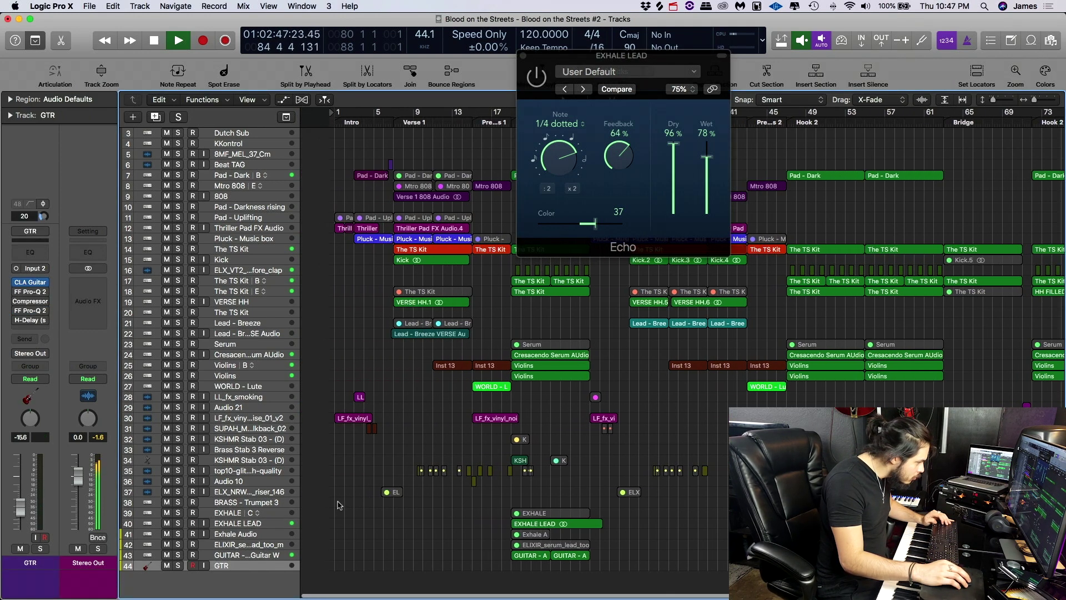
pyautogui.click(250, 503)
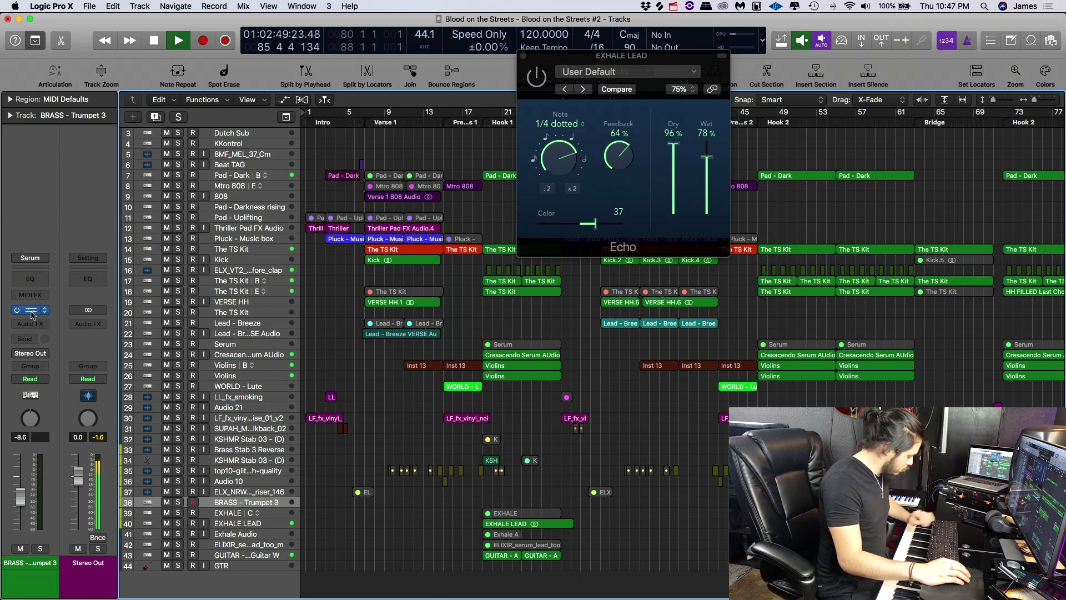